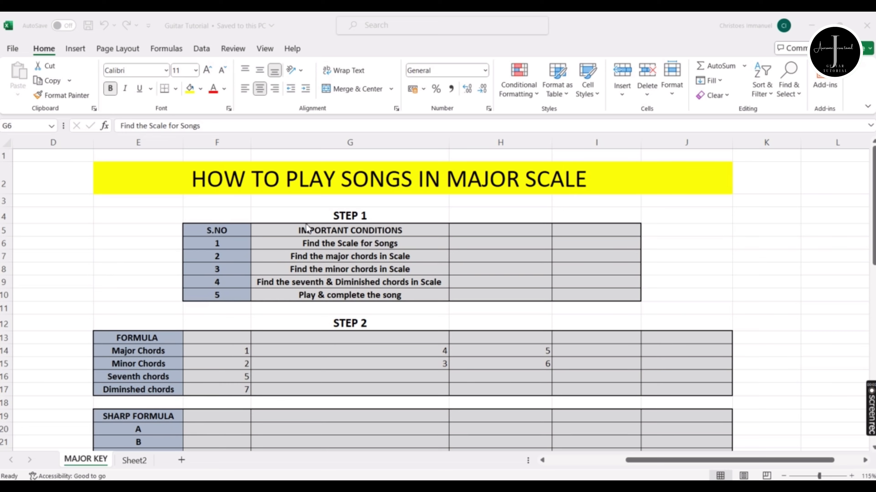
# Look over the major scale worksheet and select its first Step 1 condition about finding the scale for songs.
pyautogui.scroll(-11, 368, 225)
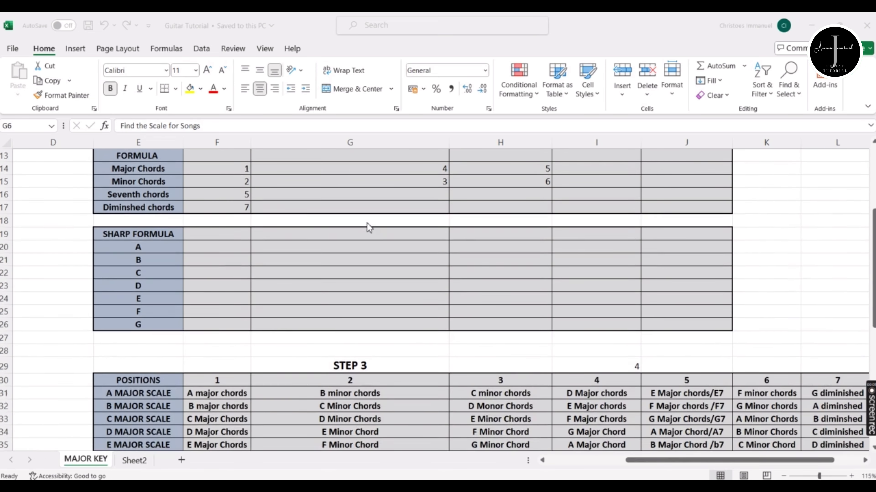
pyautogui.scroll(10, 367, 224)
pyautogui.scroll(1, 367, 223)
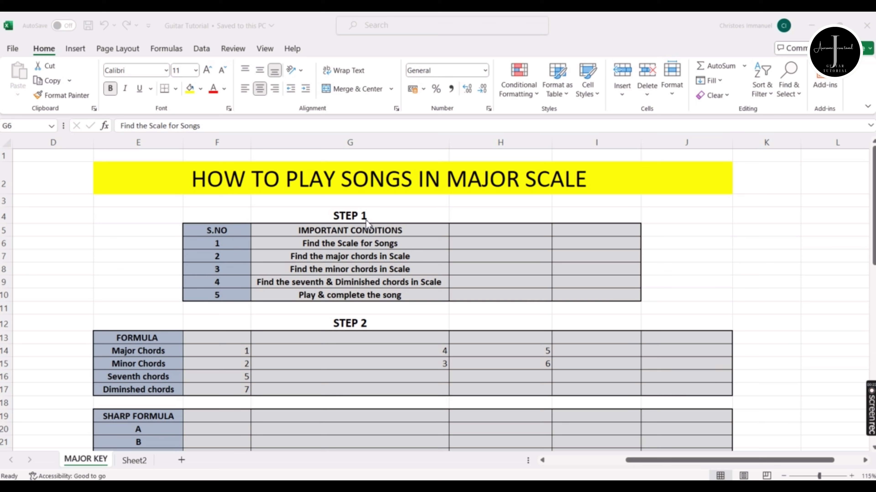
pyautogui.click(310, 246)
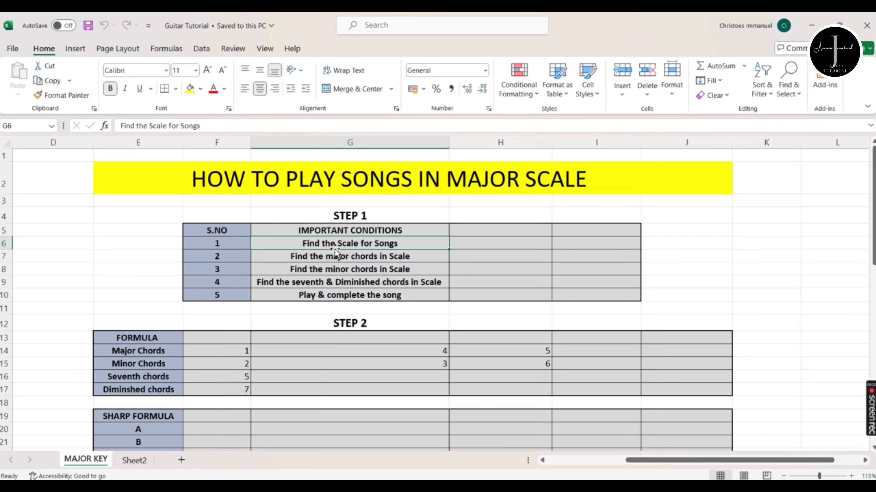
pyautogui.click(222, 246)
pyautogui.click(312, 246)
# Switch to the web browser and search Google for "aarathipen naan aarathipen lyrics".
pyautogui.hotkey('alt', 'Tab')
pyautogui.click(309, 222)
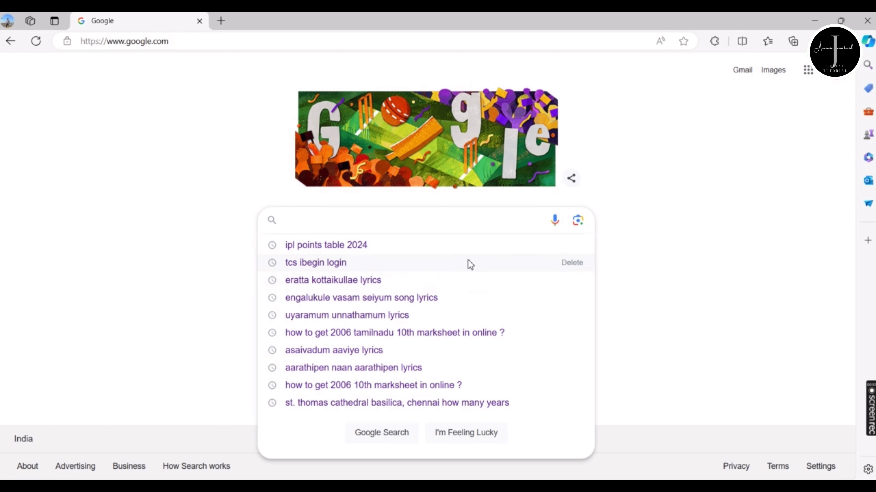
pyautogui.write('aar')
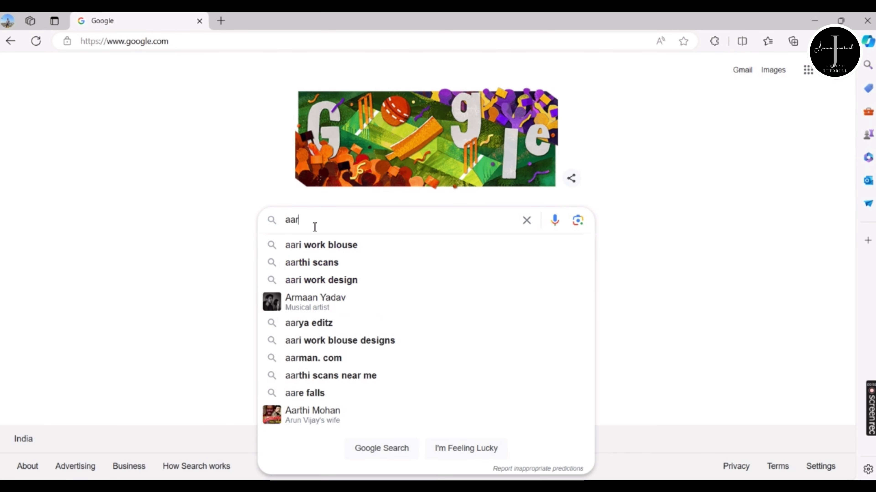
pyautogui.press('BackSpace')
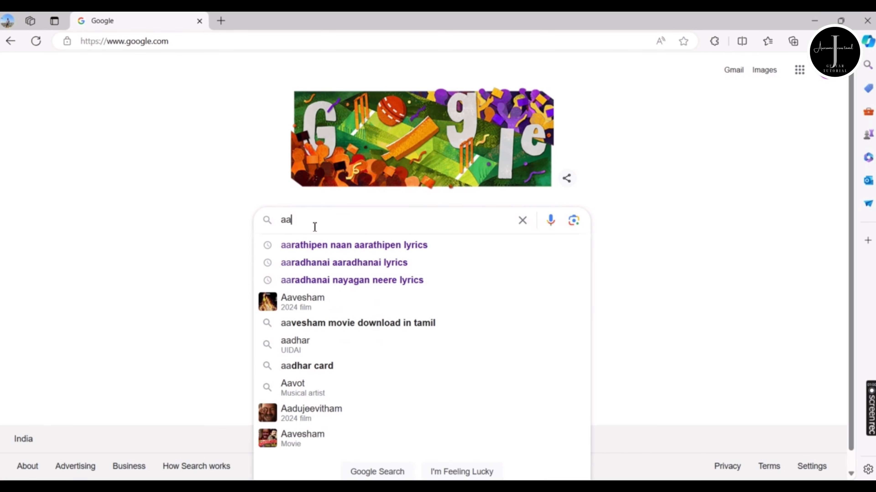
pyautogui.click(357, 245)
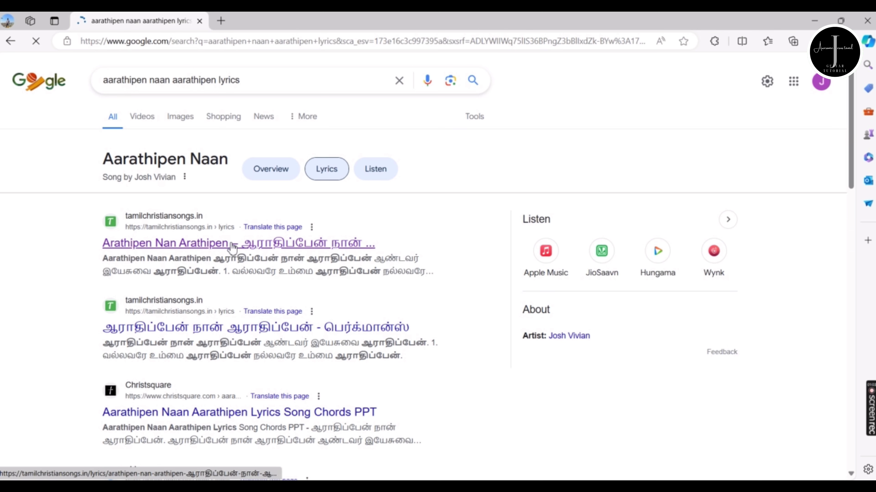
# Open the song's chords page from the first tamilchristiansongs.in result and dismiss the Google sign-in prompt.
pyautogui.click(234, 245)
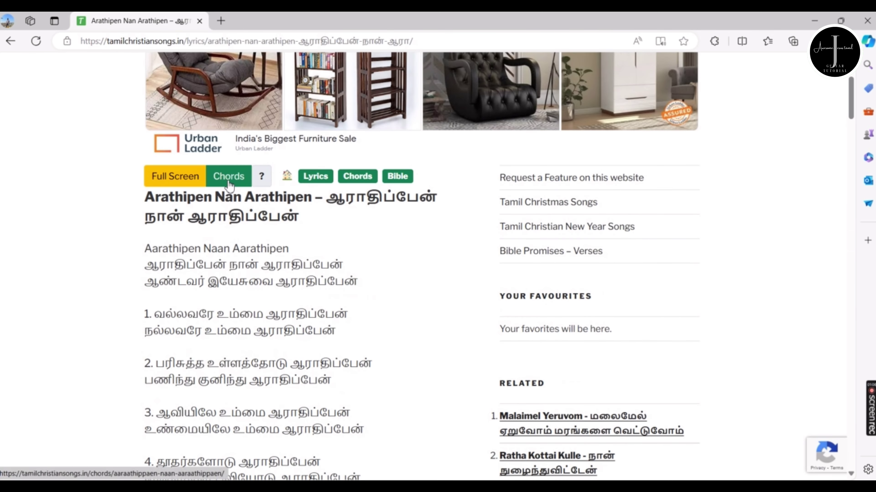
pyautogui.click(228, 176)
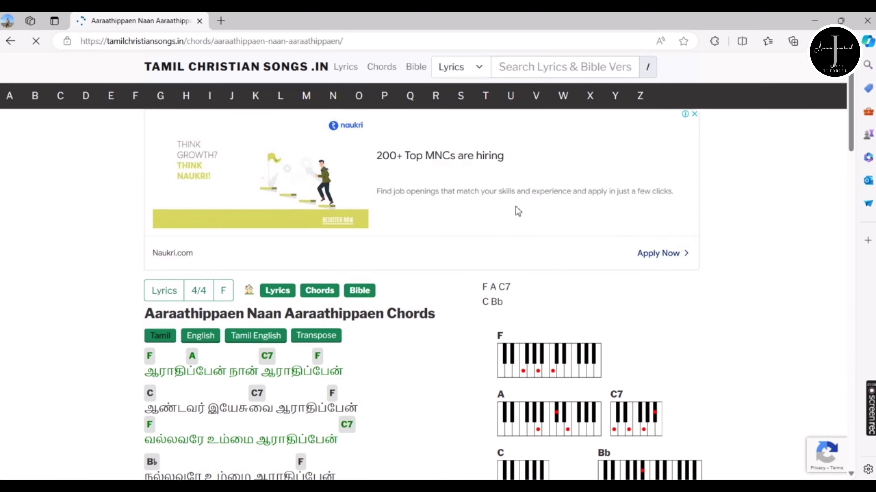
pyautogui.scroll(-5, 517, 211)
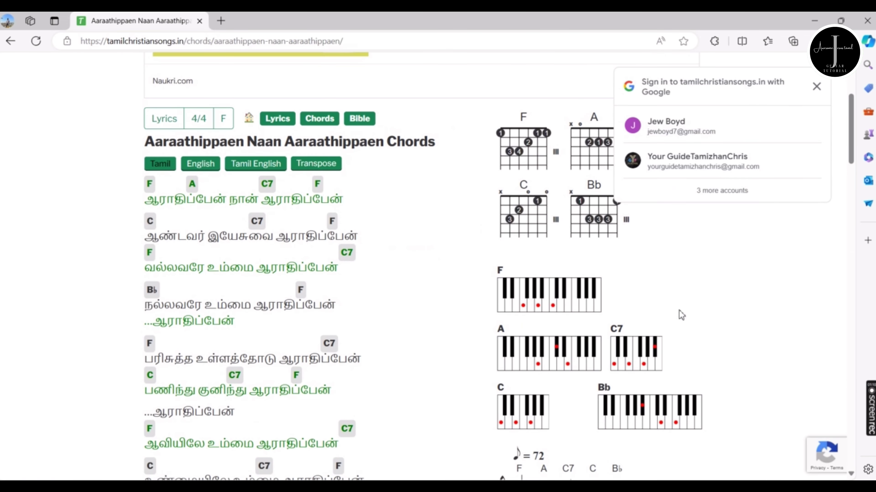
pyautogui.click(816, 86)
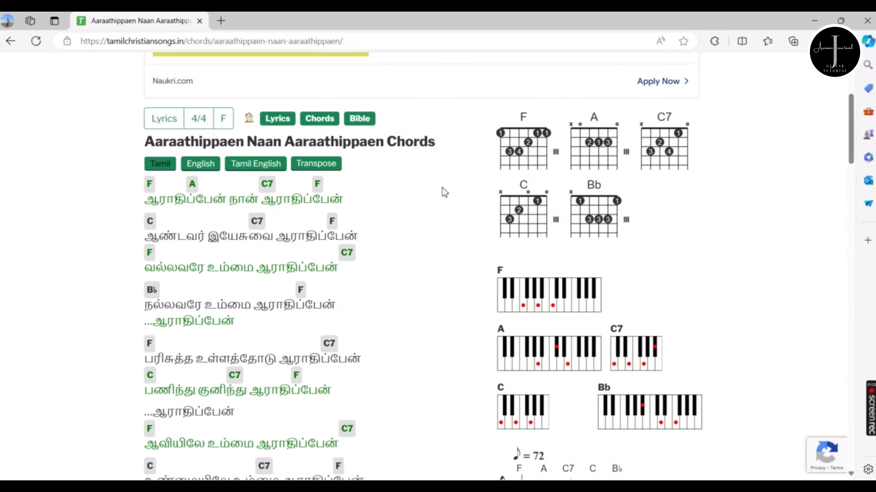
# Examine the song's key, the chords above the lyrics and the chord diagrams on the page.
pyautogui.scroll(-15, 637, 316)
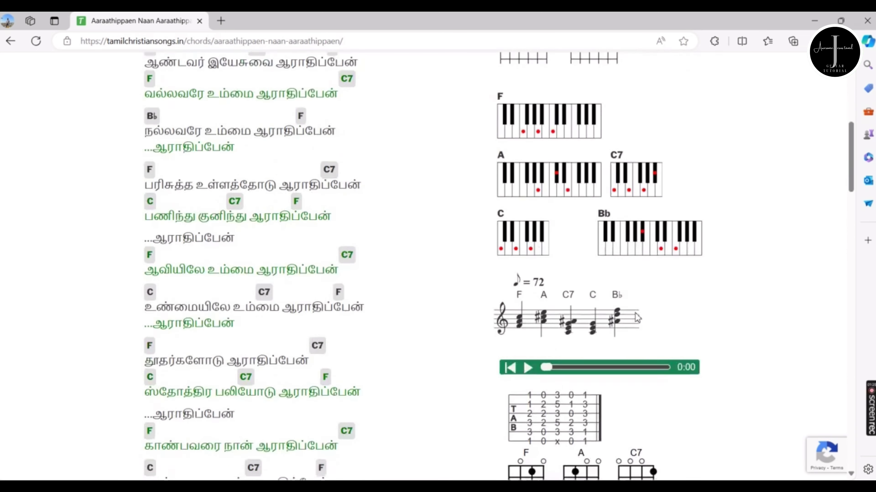
pyautogui.scroll(15, 634, 312)
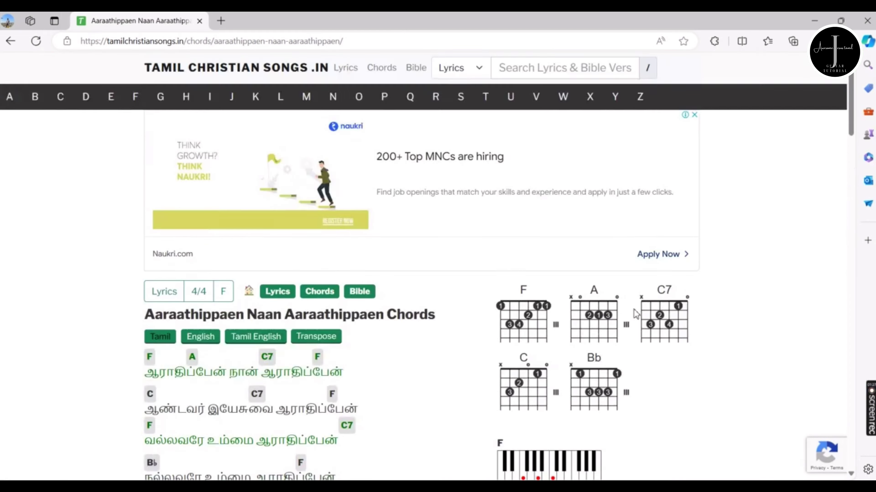
pyautogui.scroll(-4, 634, 309)
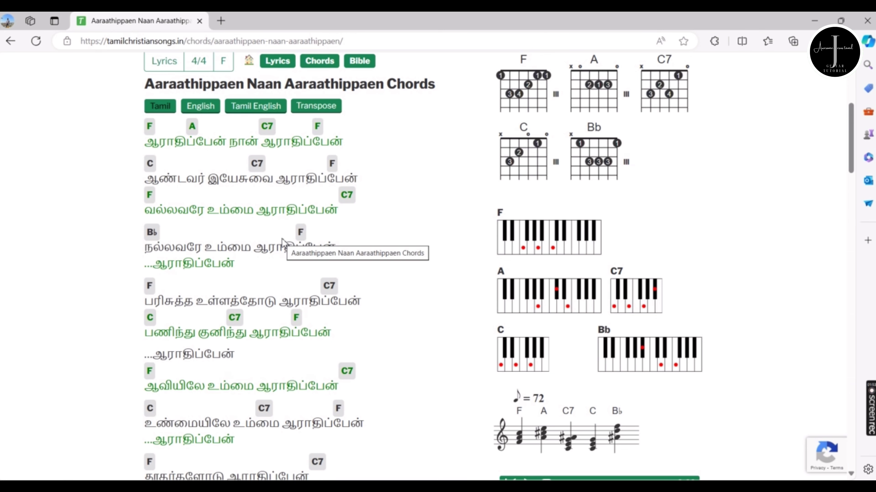
pyautogui.scroll(-5, 243, 232)
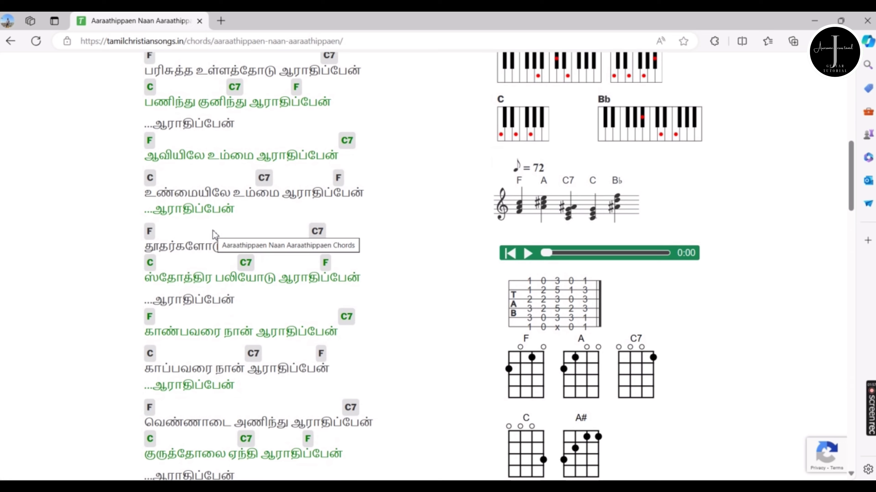
pyautogui.scroll(3, 214, 235)
pyautogui.scroll(3, 214, 234)
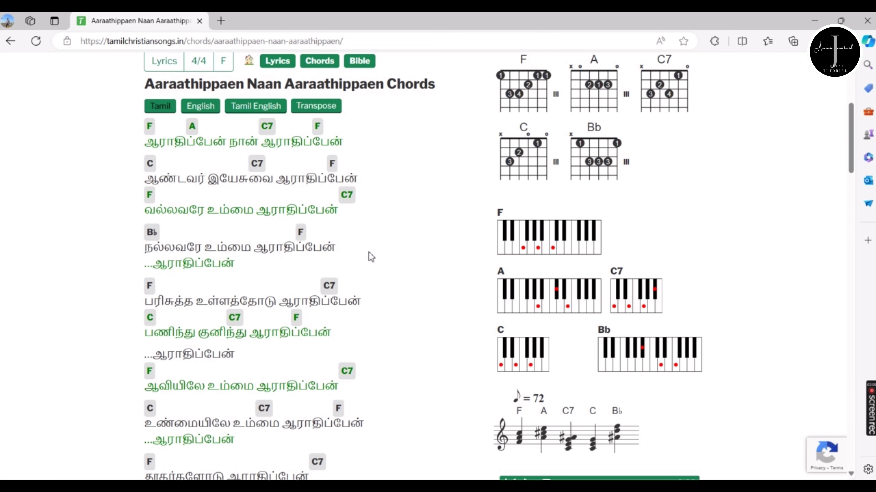
# Switch back to the Excel workbook and go through Step 1 conditions 1 to 4 in the table.
pyautogui.hotkey('alt', 'Tab')
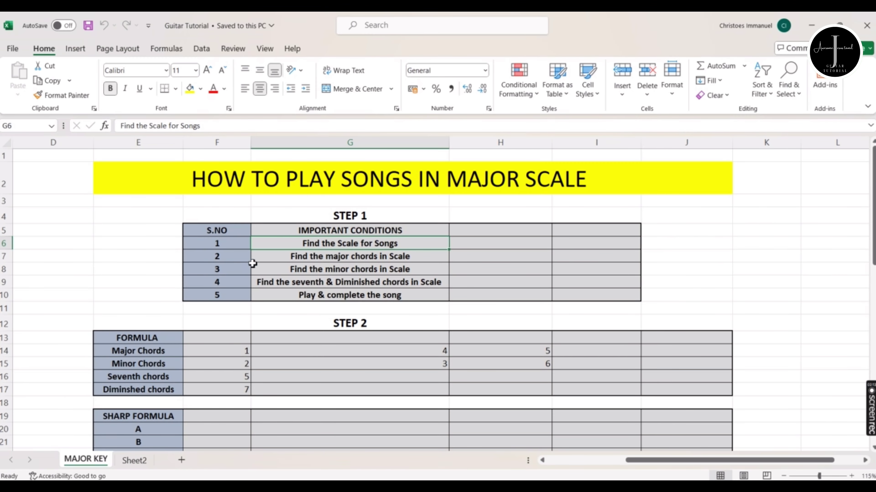
pyautogui.click(427, 261)
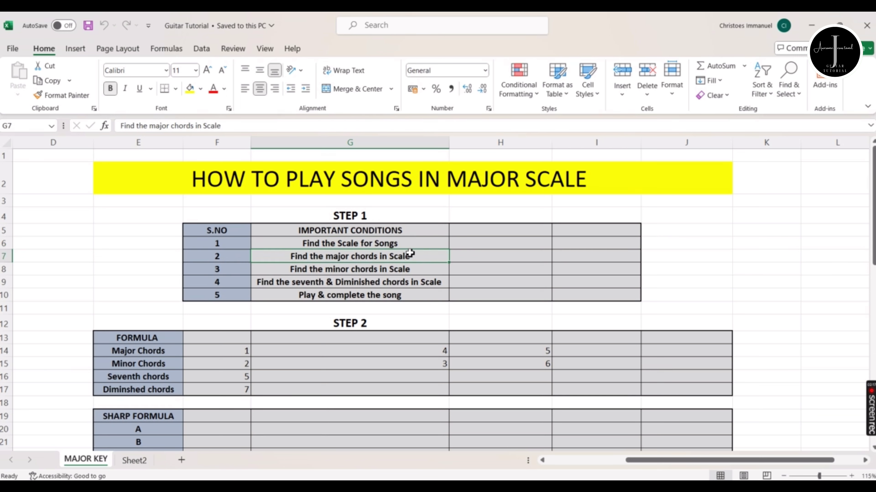
pyautogui.click(413, 243)
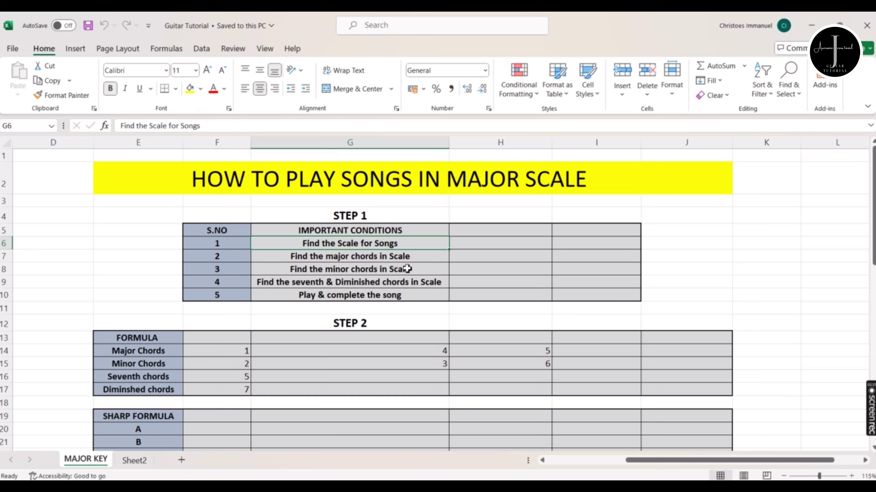
pyautogui.click(434, 256)
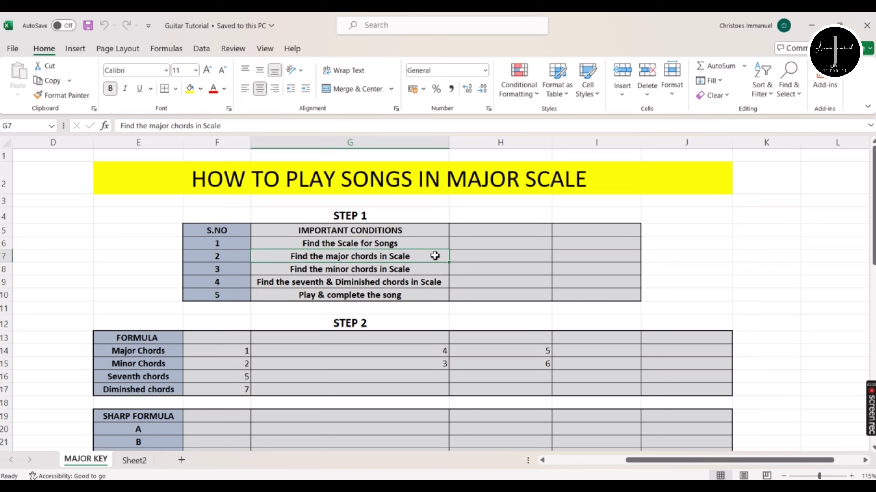
pyautogui.click(431, 271)
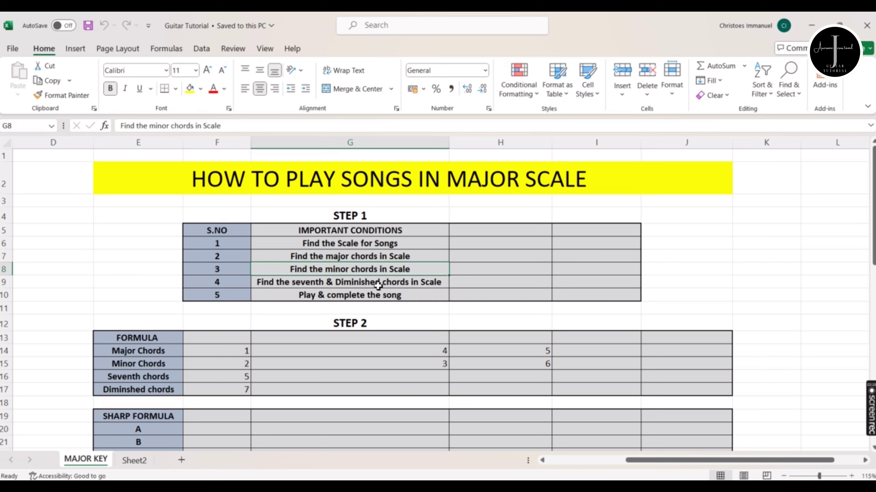
pyautogui.click(435, 283)
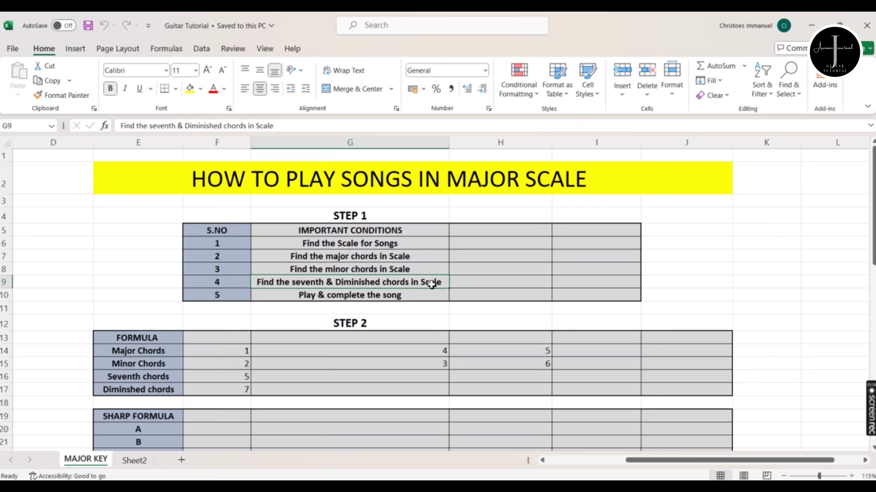
# Review the Step 1 conditions again from finding the scale to playing and completing the song, ending on condition 4.
pyautogui.click(422, 243)
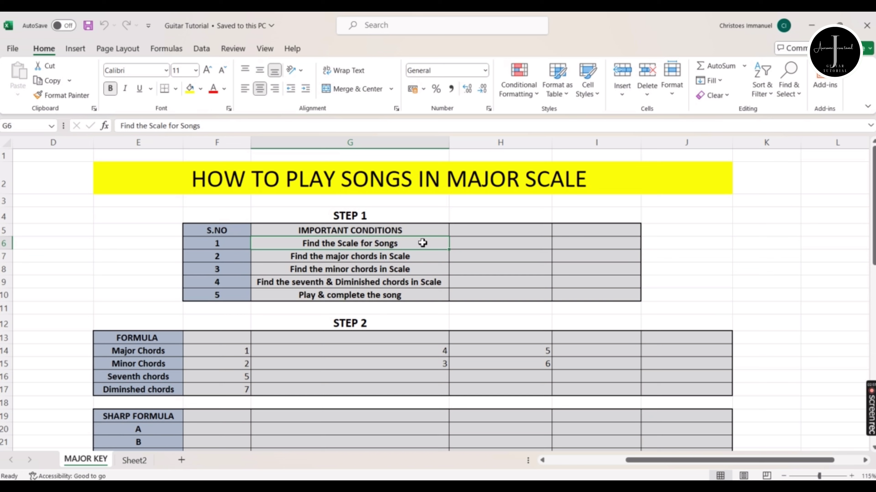
pyautogui.click(433, 261)
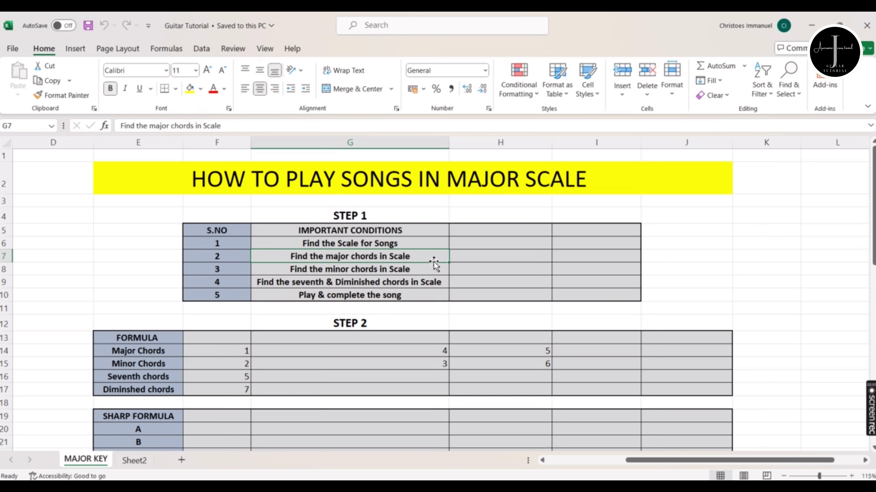
pyautogui.click(434, 270)
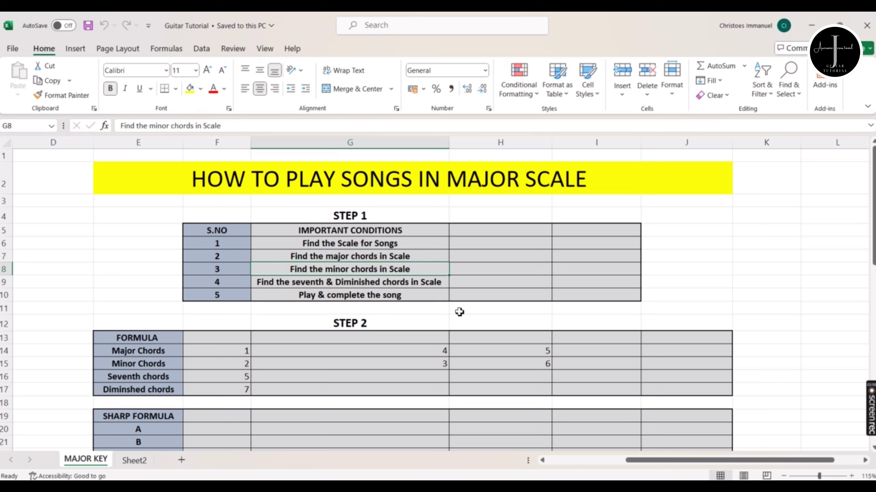
pyautogui.click(442, 284)
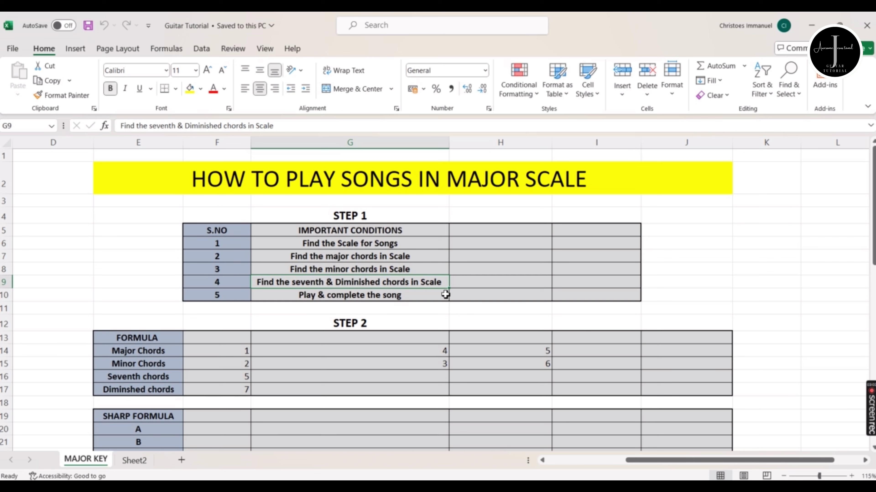
pyautogui.click(422, 296)
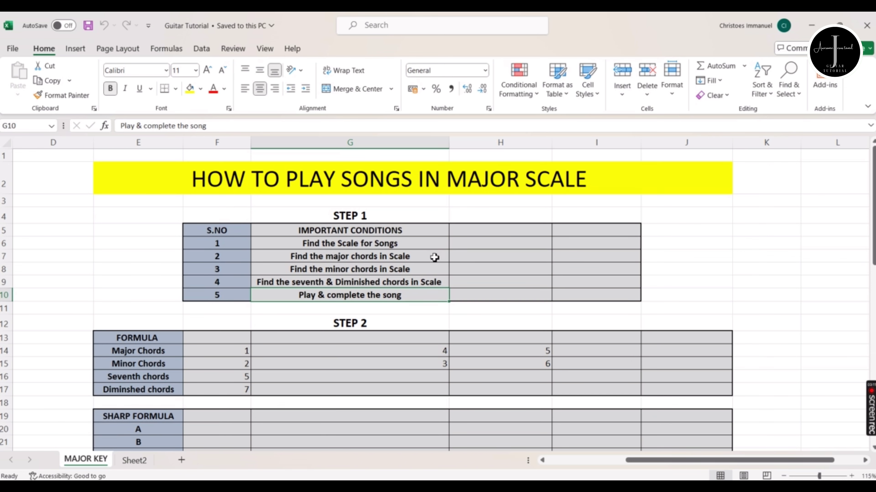
pyautogui.press('Up')
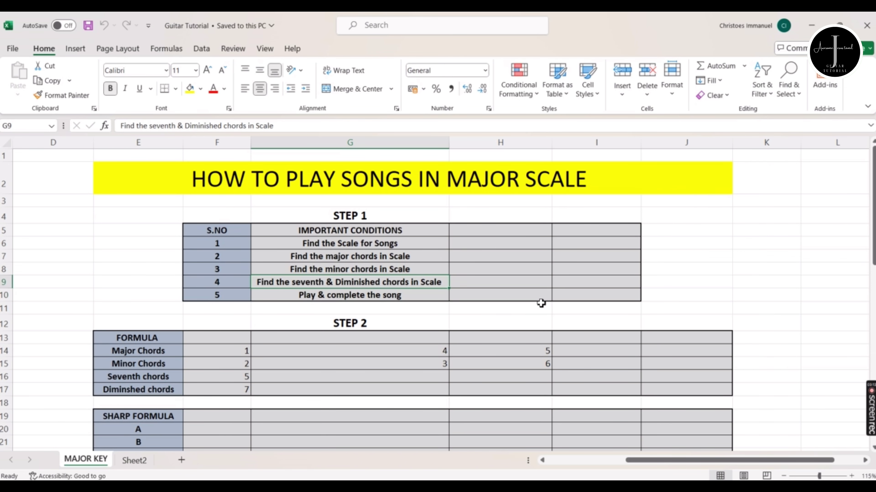
# Examine the Major Chords row of the Step 2 formula table and relate it to the minor chords condition in Step 1.
pyautogui.scroll(-1, 541, 303)
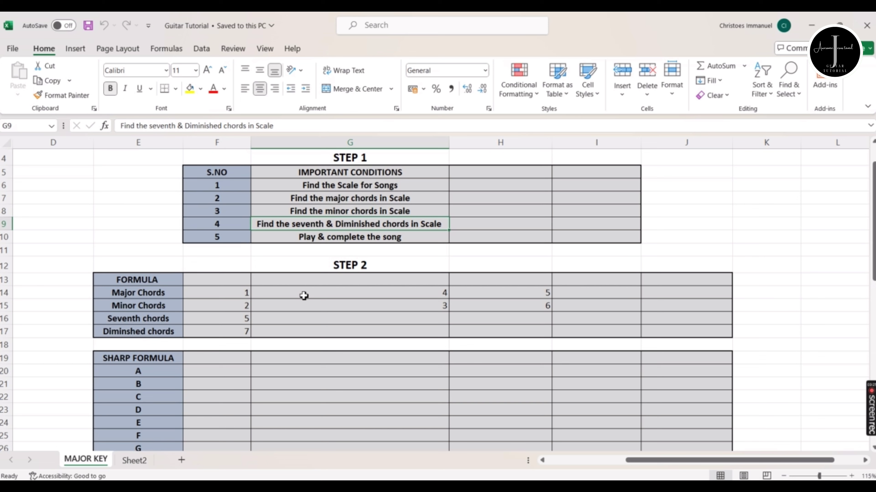
pyautogui.click(161, 293)
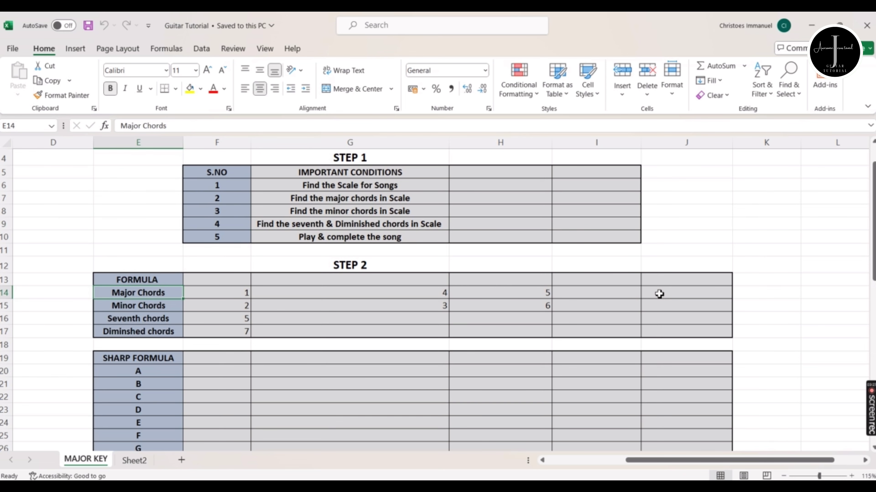
pyautogui.click(438, 208)
pyautogui.scroll(1, 821, 241)
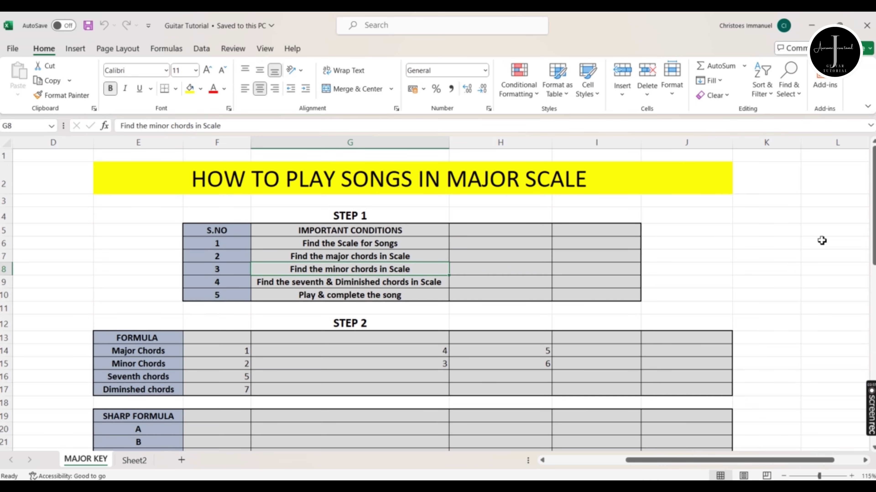
# Go to the note sequence grid in rows 51 to 57 and trace the first row's notes from A to G.
pyautogui.scroll(-1, 822, 240)
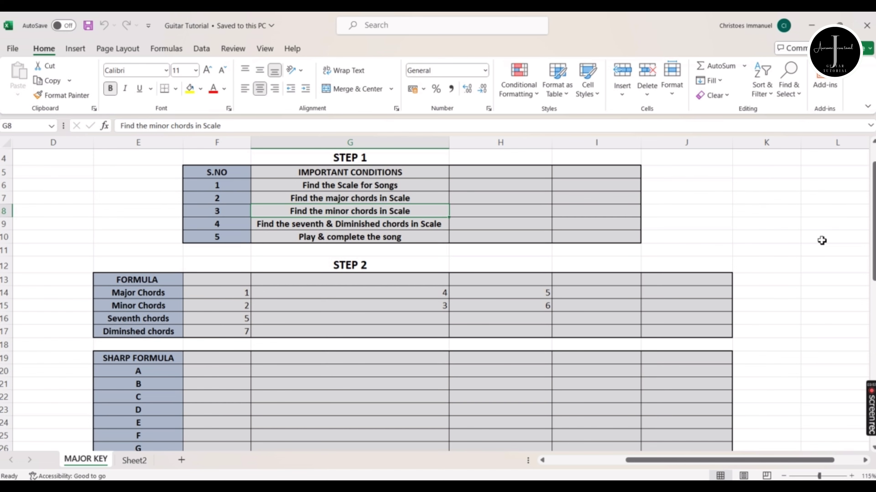
pyautogui.scroll(-15, 821, 241)
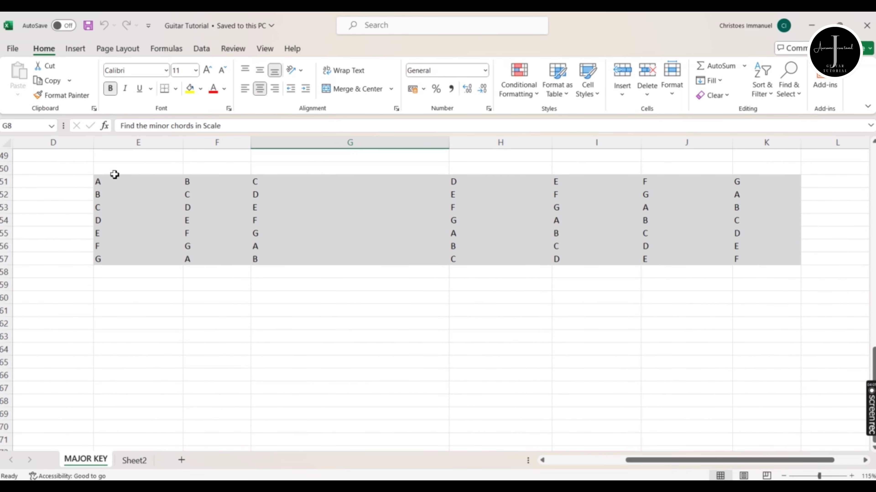
pyautogui.click(108, 183)
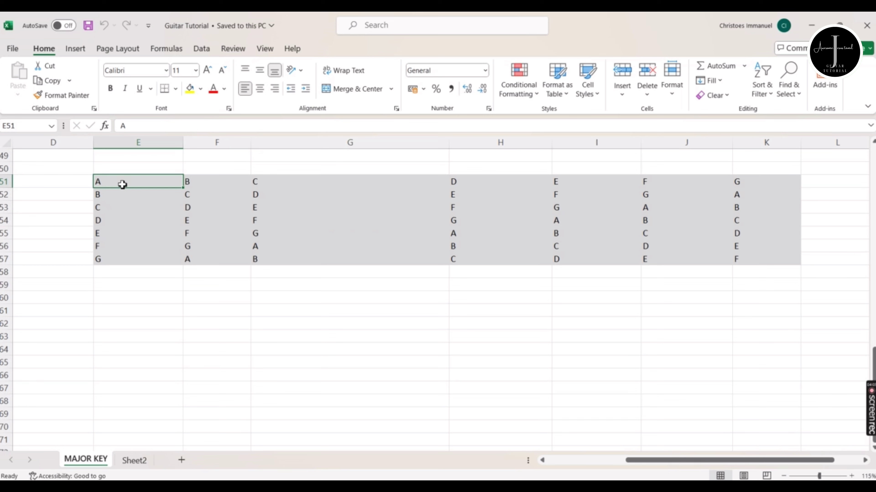
pyautogui.click(216, 184)
pyautogui.click(361, 188)
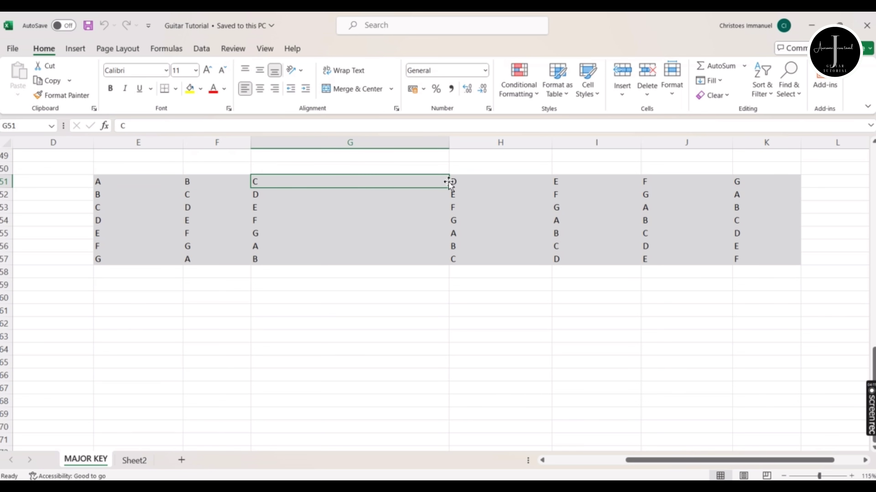
pyautogui.click(474, 184)
pyautogui.click(607, 188)
pyautogui.click(716, 186)
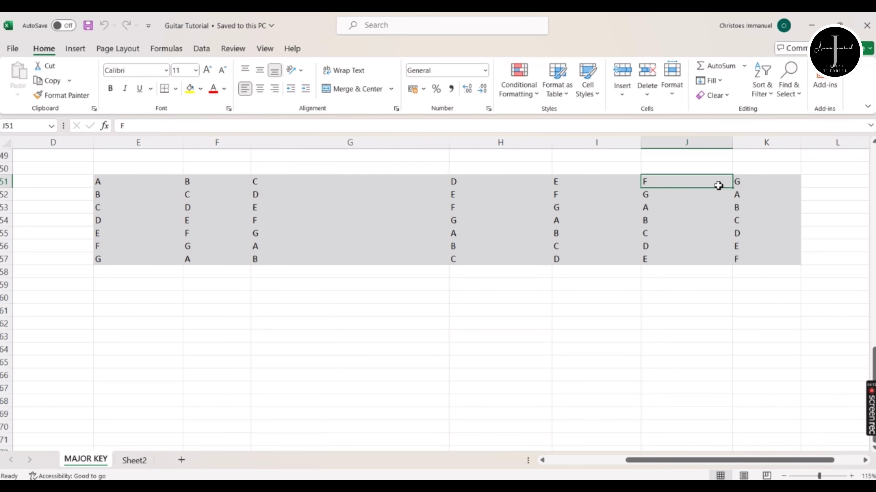
pyautogui.click(756, 182)
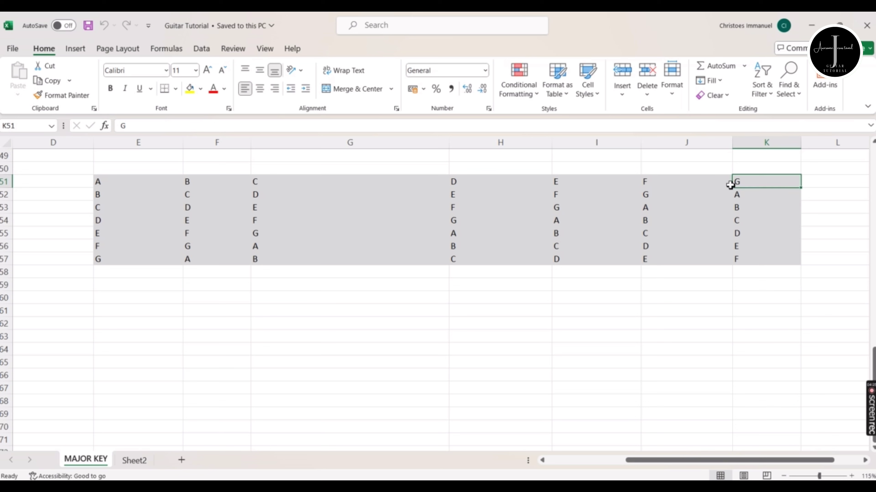
# Trace the note order in the grid's row starting with B and in the row starting with G.
pyautogui.moveTo(120, 197); pyautogui.dragTo(120, 208)
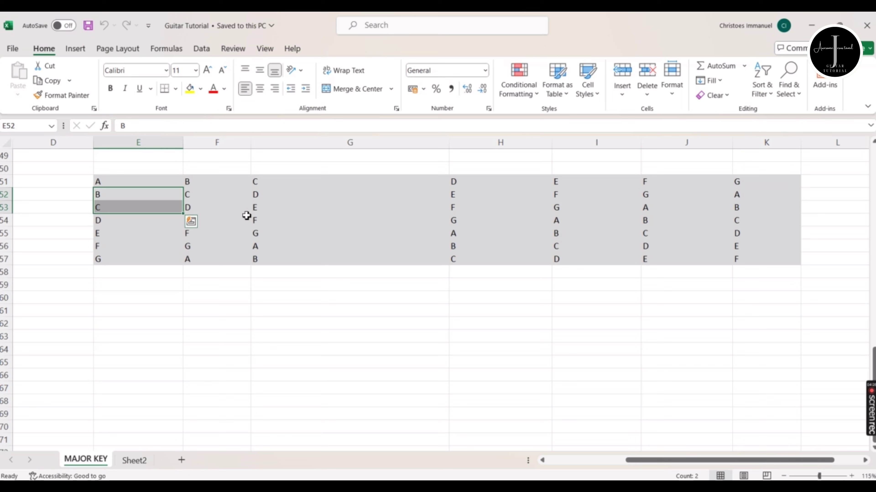
pyautogui.click(211, 195)
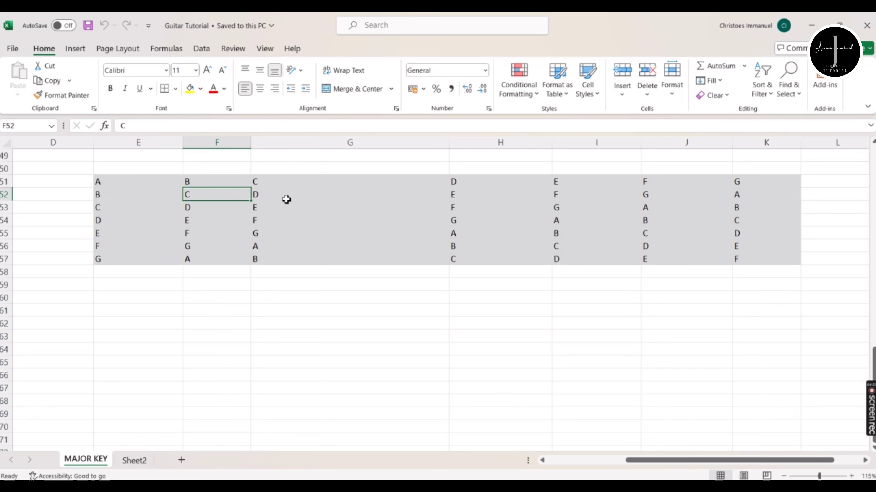
pyautogui.click(312, 201)
pyautogui.click(504, 196)
pyautogui.click(572, 199)
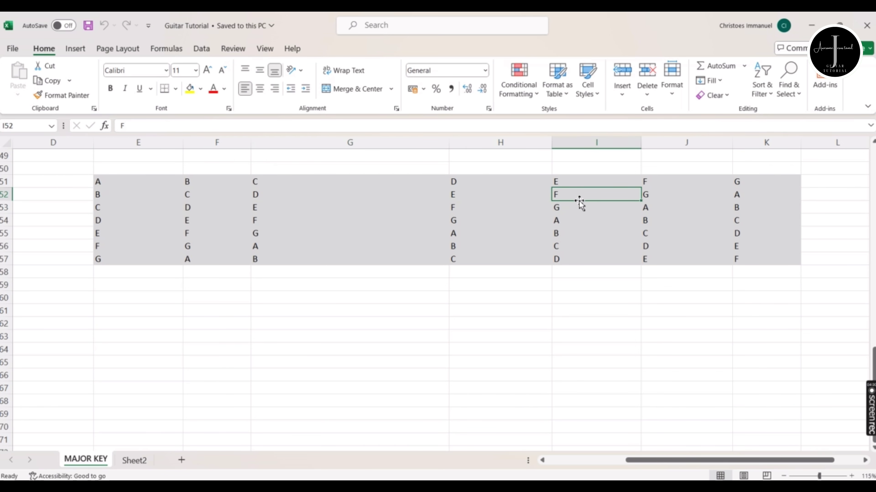
pyautogui.click(667, 198)
pyautogui.click(133, 261)
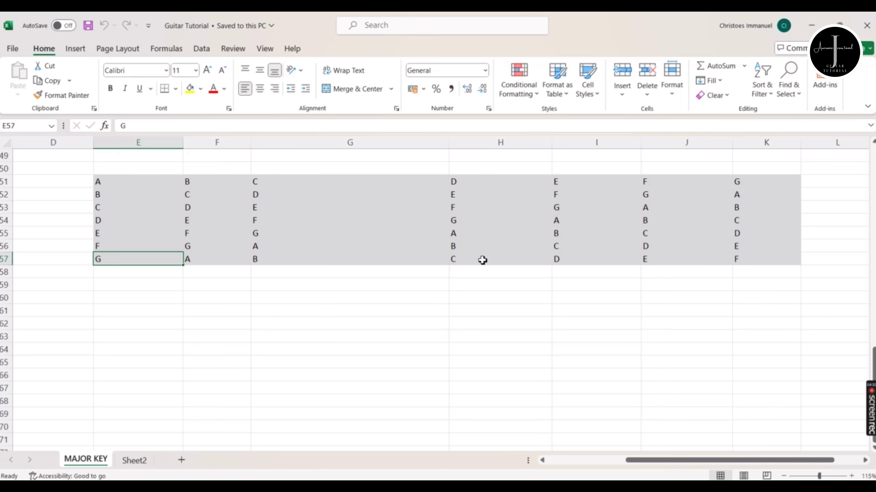
pyautogui.click(754, 260)
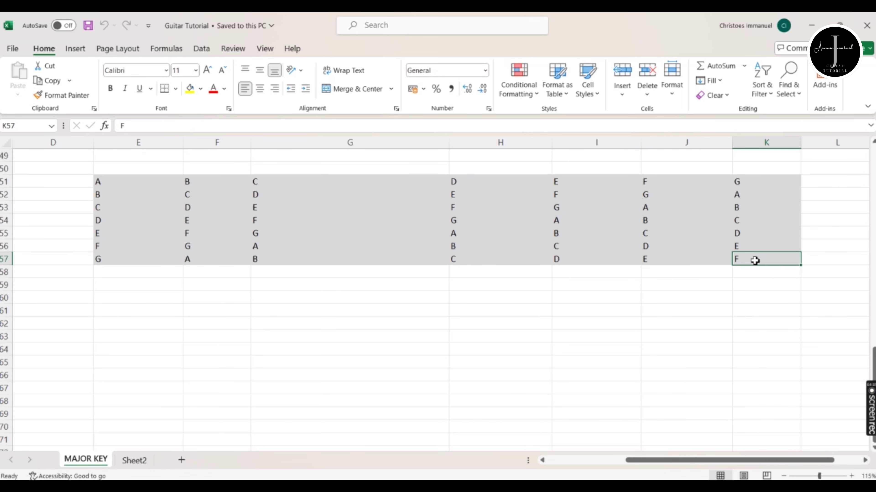
pyautogui.click(115, 261)
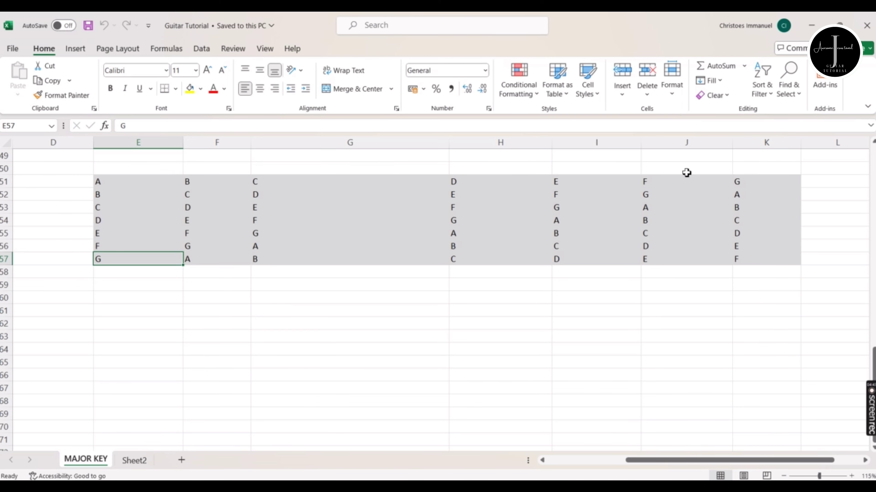
# Return to the Step 2 formula table and go through the major, minor, seventh and diminished chord numbers.
pyautogui.scroll(14, 196, 330)
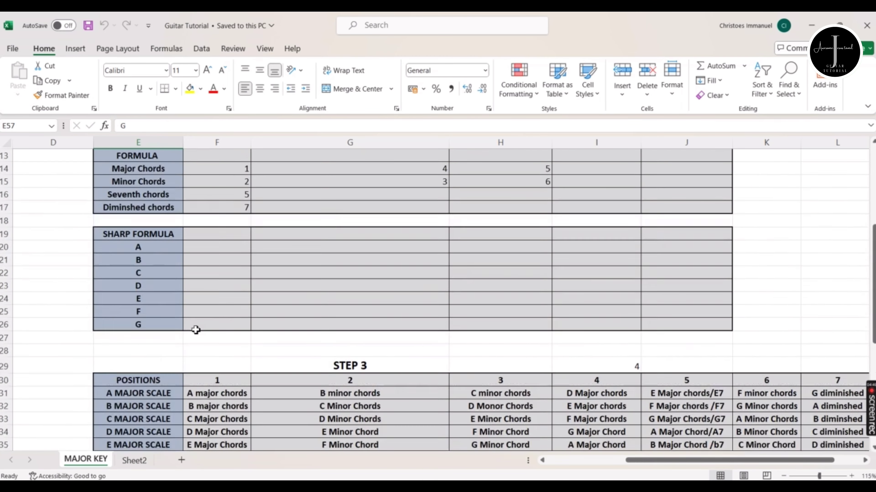
pyautogui.scroll(-1, 196, 330)
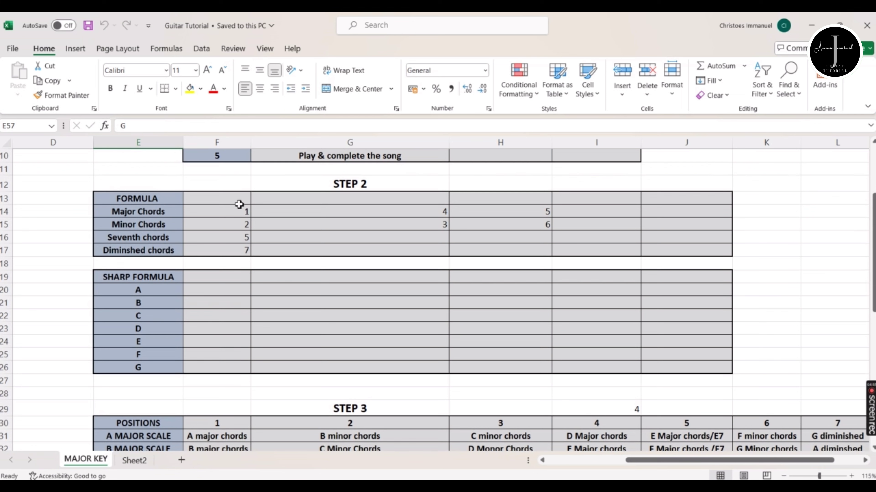
pyautogui.click(303, 211)
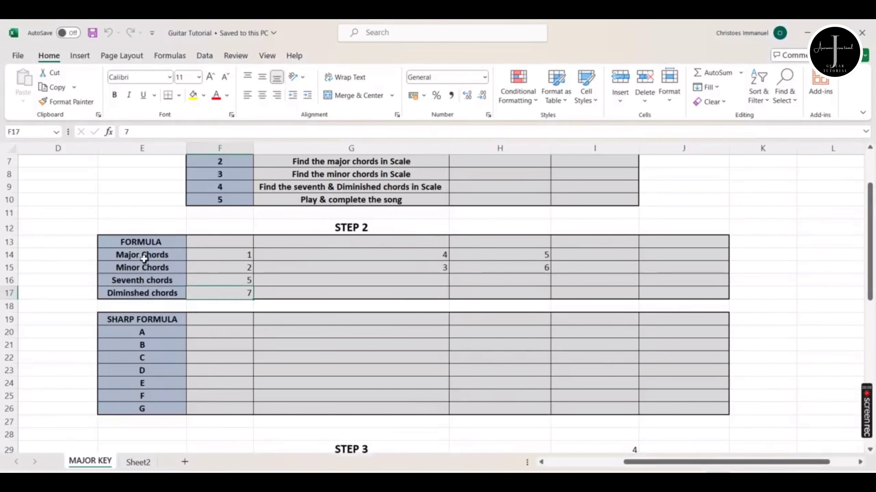
pyautogui.click(235, 259)
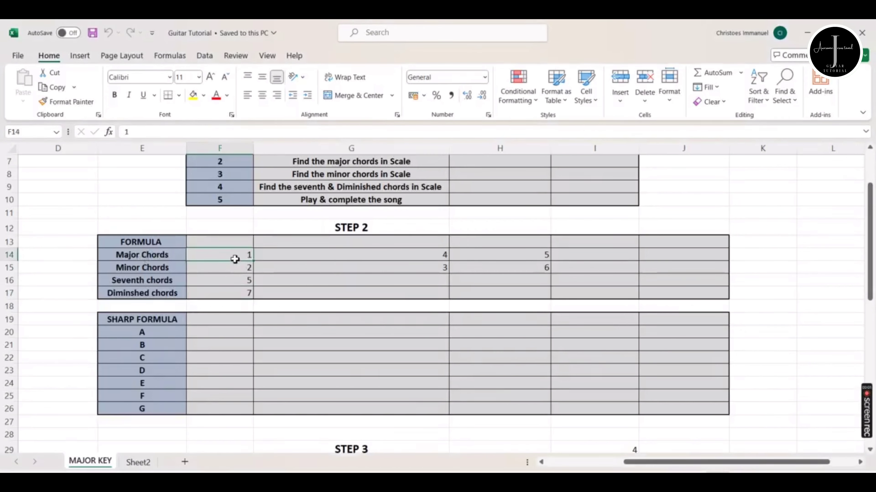
pyautogui.click(357, 256)
pyautogui.click(518, 256)
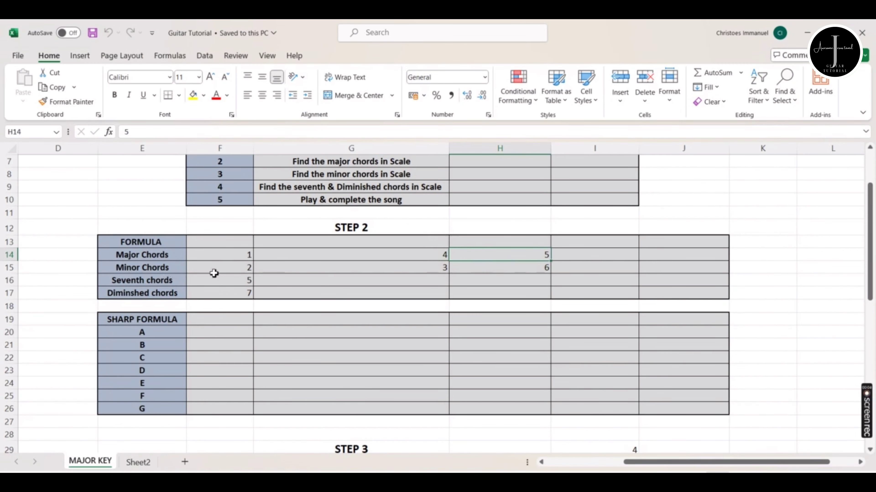
pyautogui.click(236, 271)
pyautogui.click(345, 269)
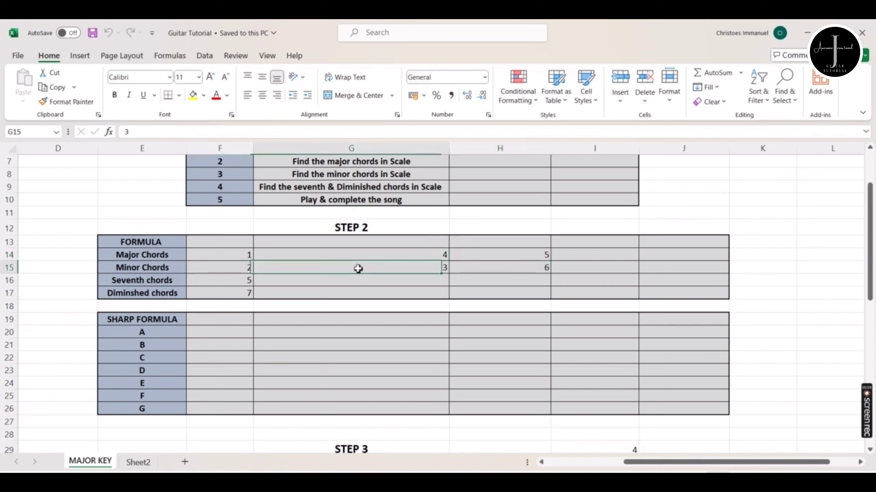
pyautogui.click(523, 269)
pyautogui.click(223, 283)
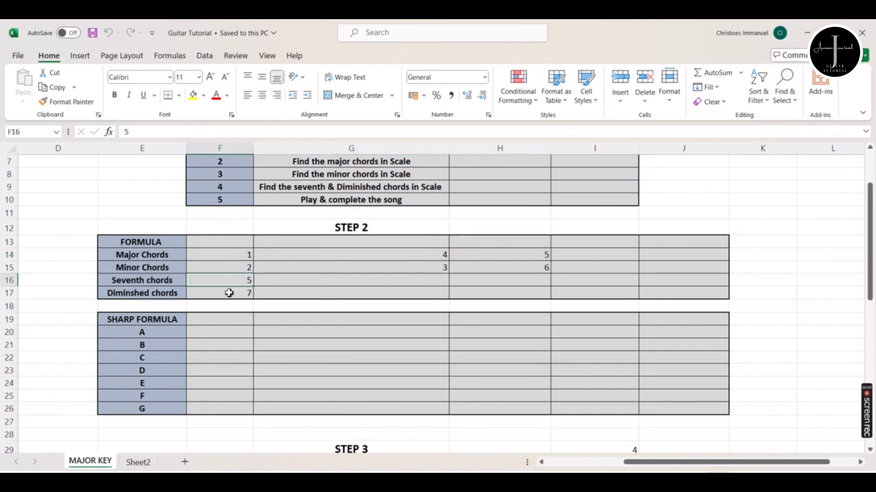
pyautogui.click(226, 293)
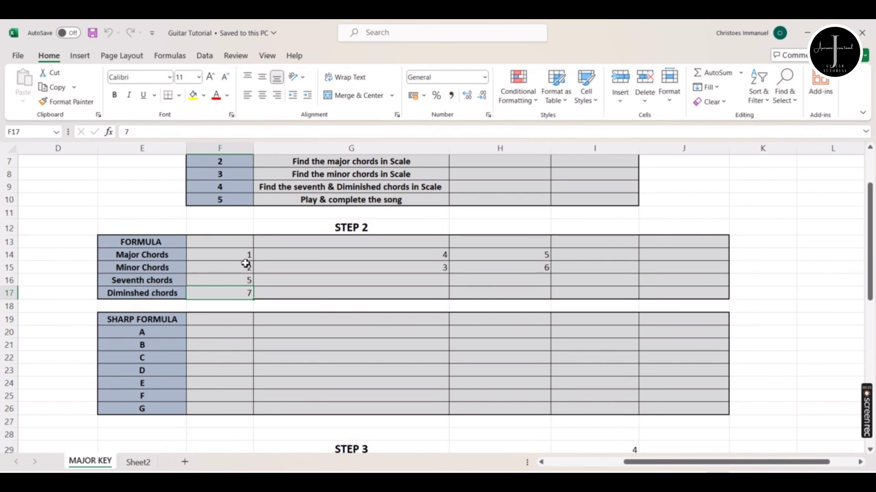
# Review the Major Chords numbers and the diminished chord number again, ending on the SHARP FORMULA heading.
pyautogui.click(232, 255)
pyautogui.click(399, 254)
pyautogui.click(495, 254)
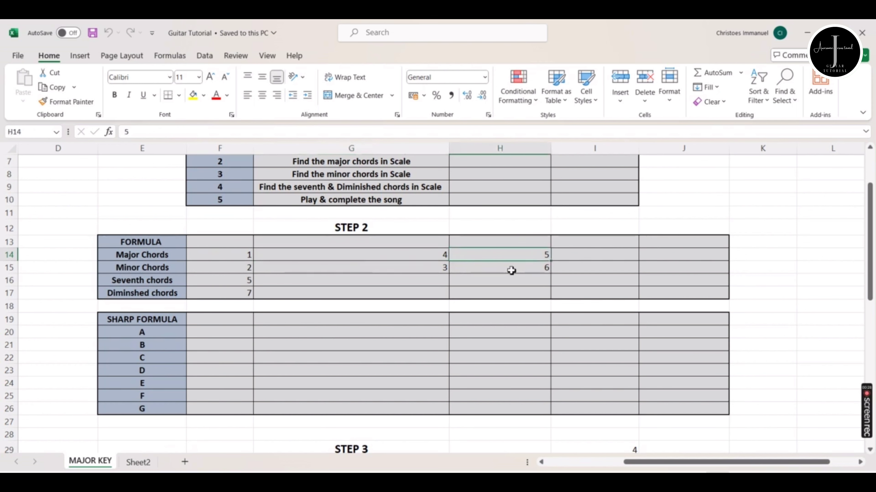
pyautogui.click(225, 294)
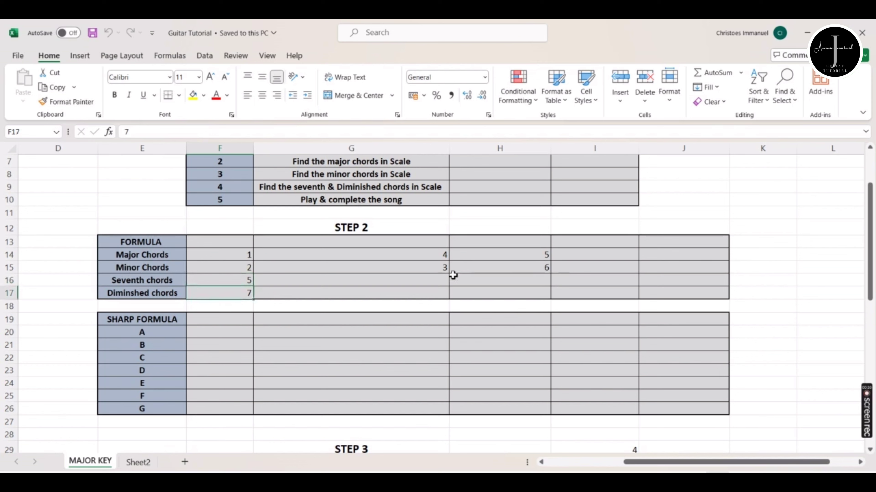
pyautogui.click(159, 321)
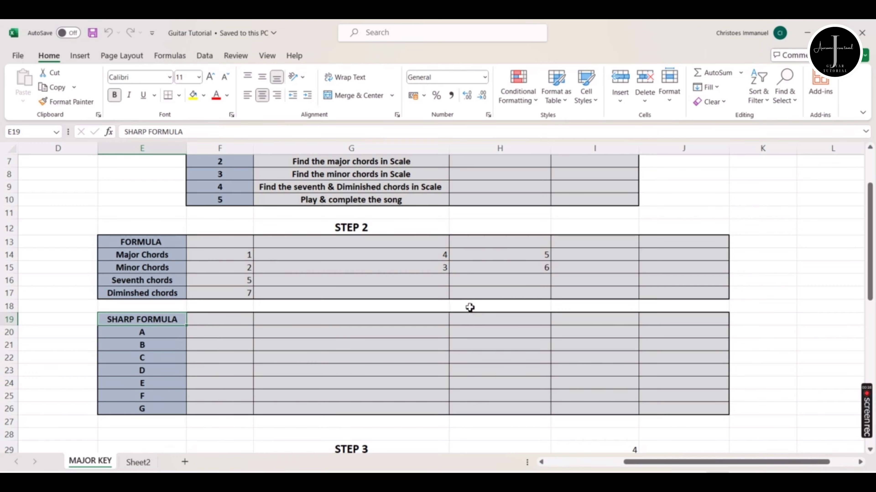
# Enter "SONG A" in cell D31, beside A MAJOR SCALE in the Step 3 positions table.
pyautogui.scroll(-6, 470, 308)
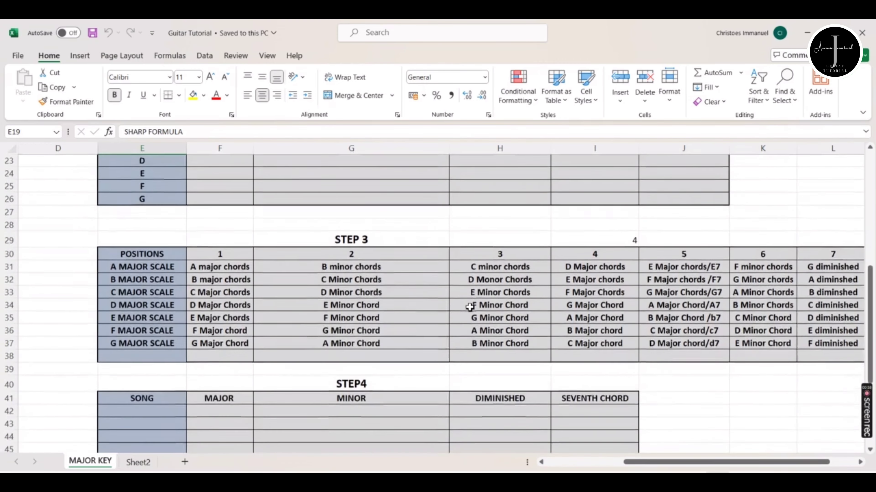
pyautogui.click(159, 242)
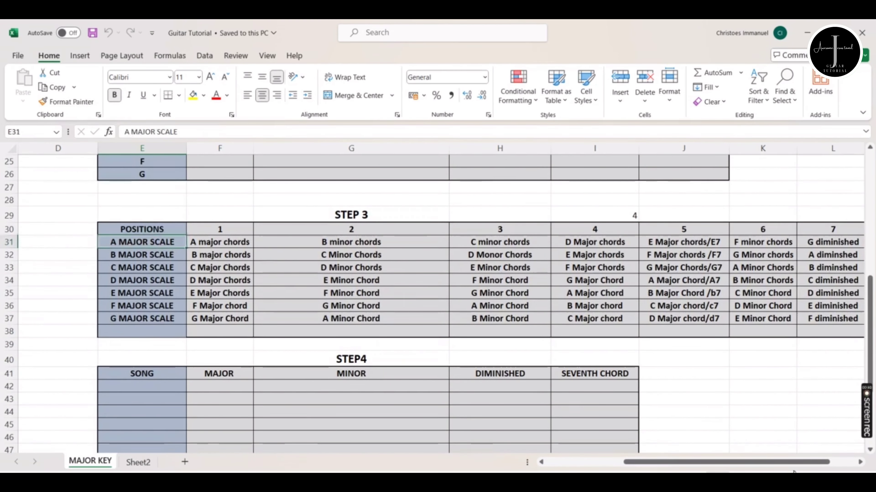
pyautogui.moveTo(730, 464); pyautogui.dragTo(756, 464)
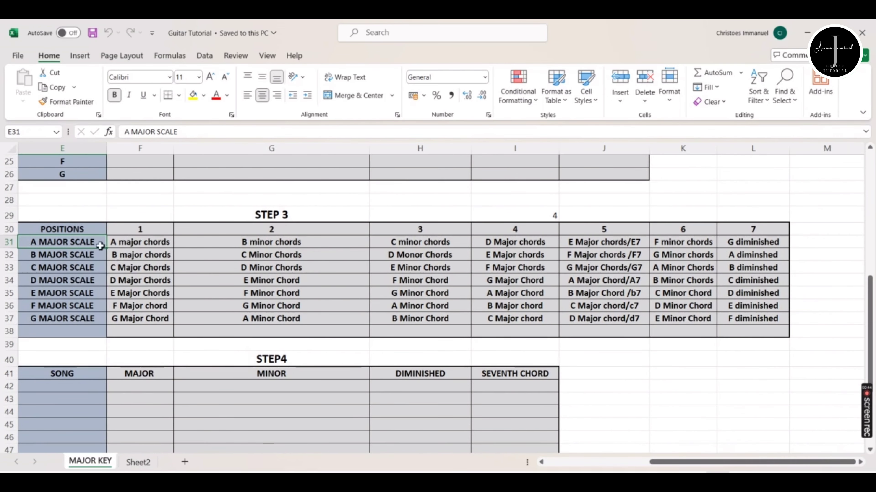
pyautogui.press('Left')
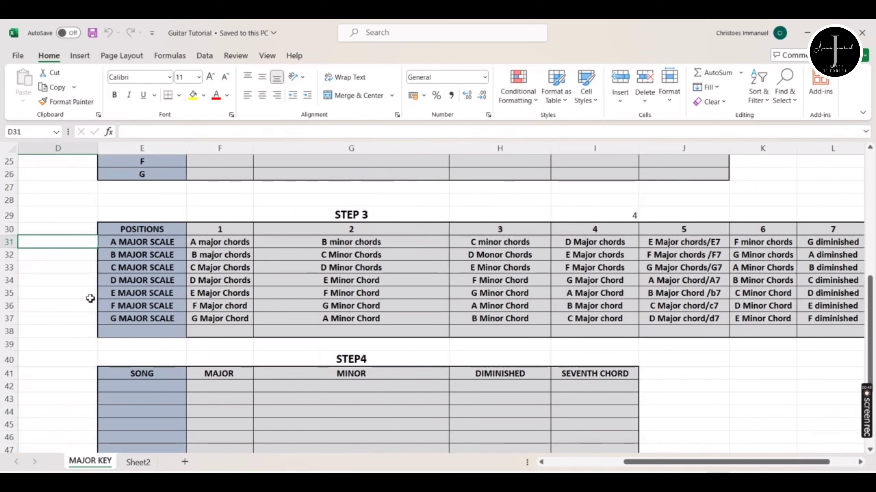
pyautogui.write('SONG')
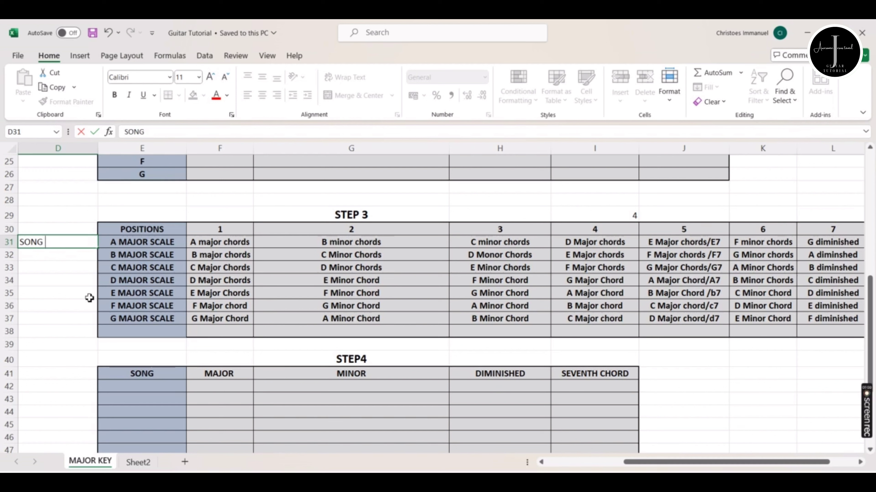
pyautogui.write('A')
pyautogui.click(134, 245)
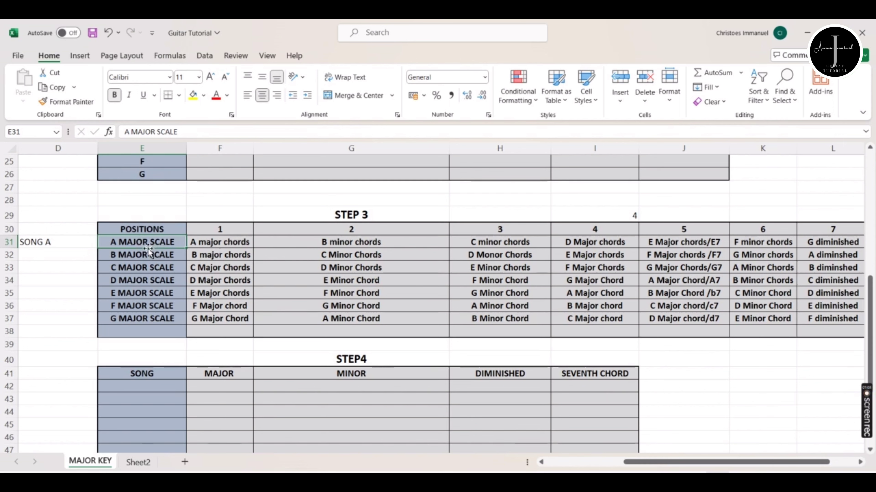
# Go through the A MAJOR SCALE row's chords from position 1 to position 7 in the Step 3 table.
pyautogui.moveTo(148, 248); pyautogui.dragTo(206, 242)
pyautogui.click(207, 243)
pyautogui.click(336, 243)
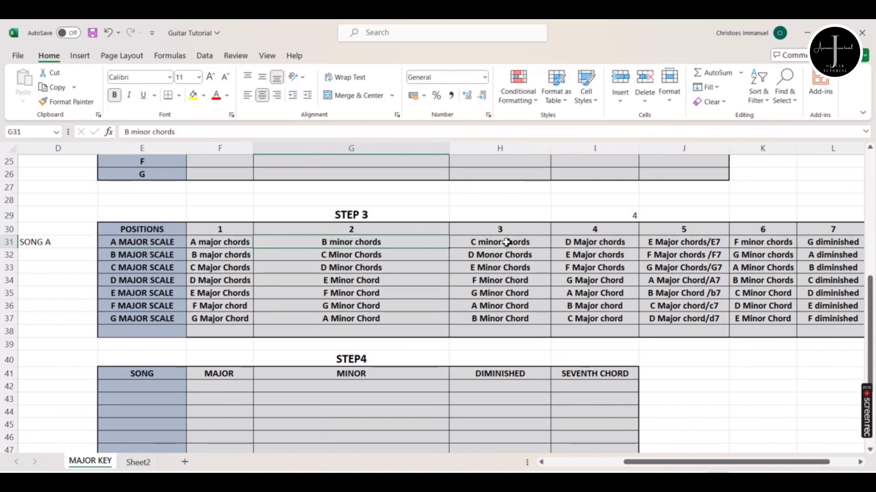
pyautogui.click(505, 243)
pyautogui.click(581, 246)
pyautogui.click(677, 250)
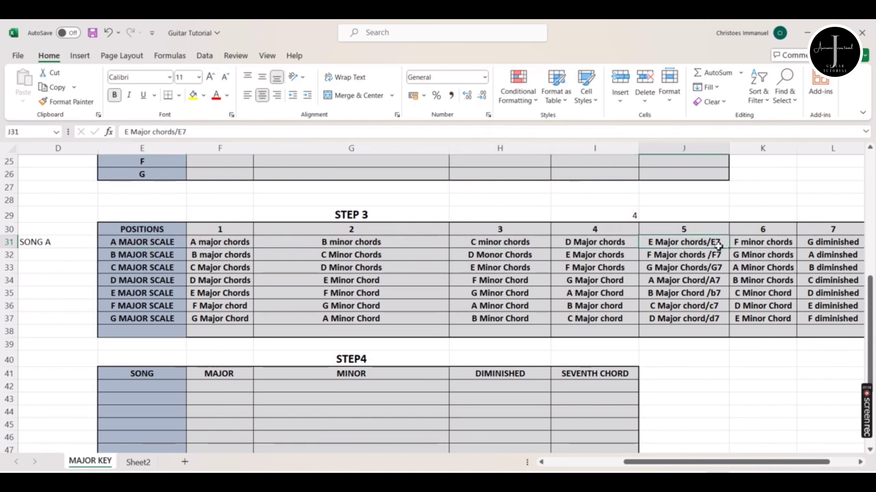
pyautogui.click(758, 247)
pyautogui.click(820, 242)
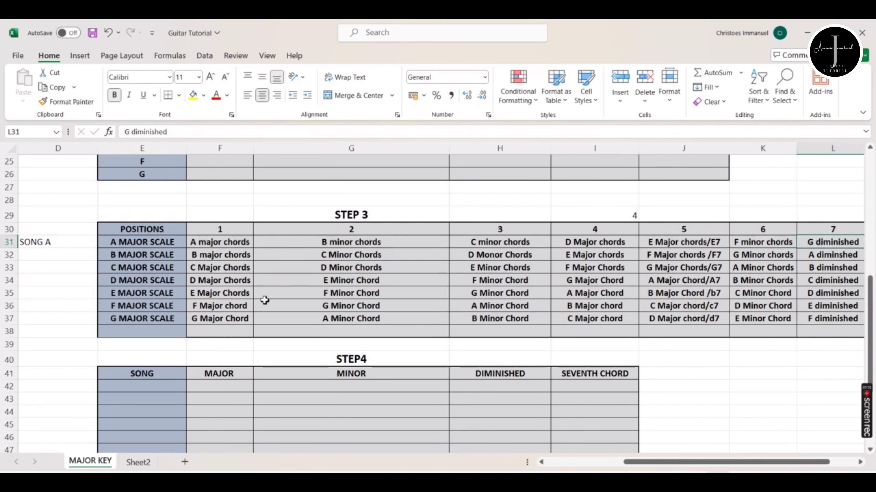
# Review the seven A MAJOR SCALE chords once more in order and return to the position 1 chord.
pyautogui.click(236, 247)
pyautogui.click(352, 246)
pyautogui.click(484, 247)
pyautogui.click(581, 245)
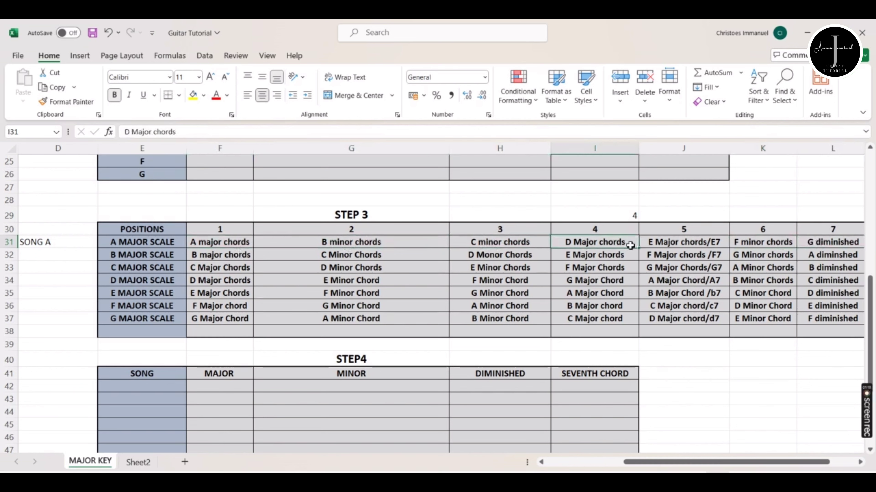
pyautogui.click(681, 242)
pyautogui.click(767, 245)
pyautogui.click(851, 240)
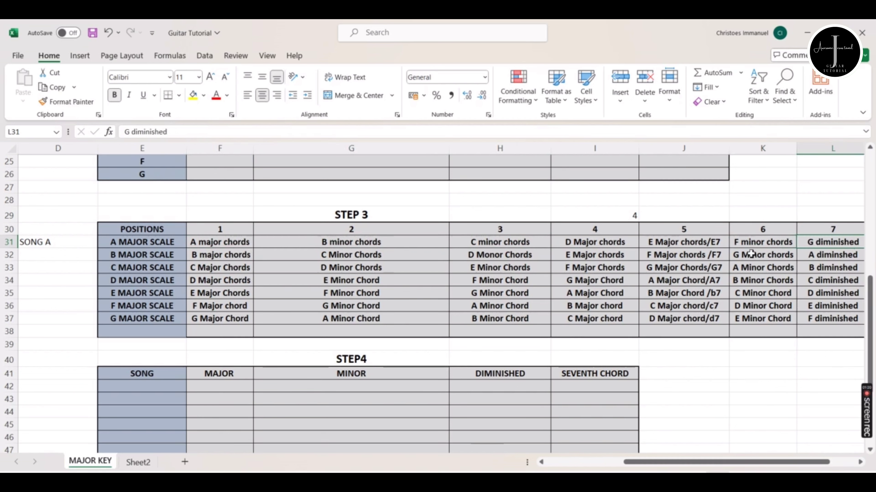
pyautogui.click(192, 244)
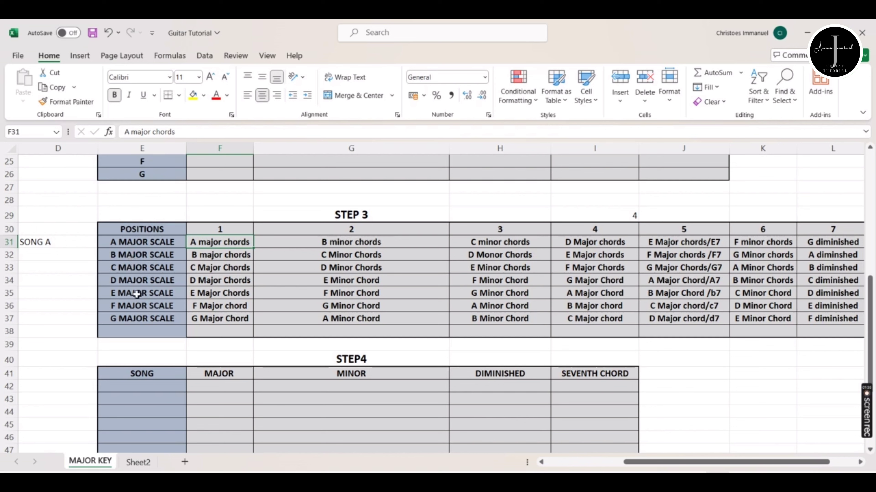
# Check the G MAJOR SCALE and SONG A cells, then go through the Major Chords numbers in the Step 2 formula table.
pyautogui.click(132, 320)
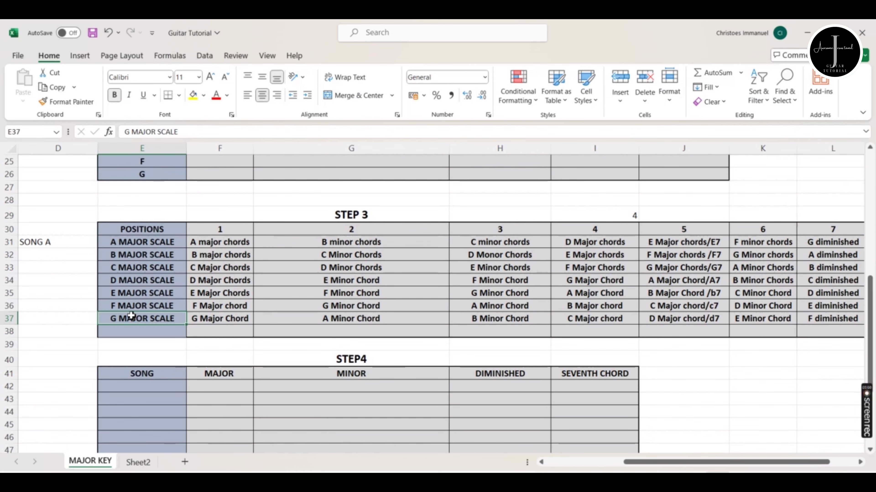
pyautogui.click(52, 244)
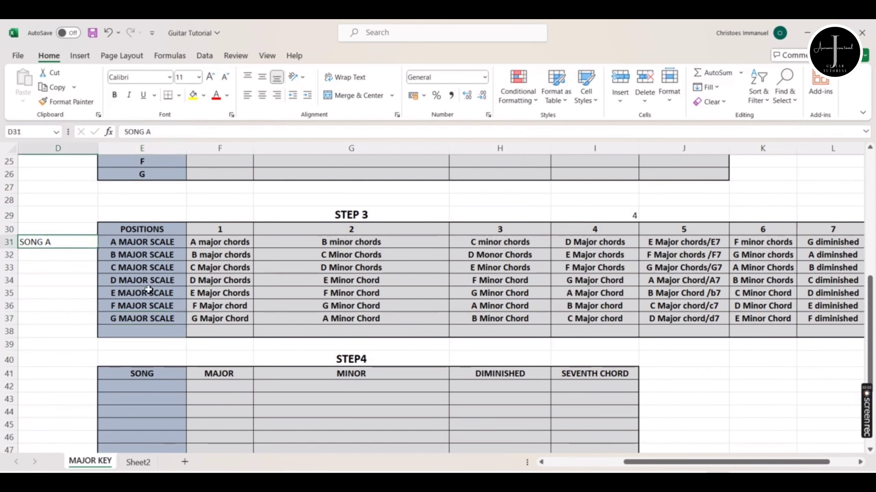
pyautogui.scroll(6, 550, 265)
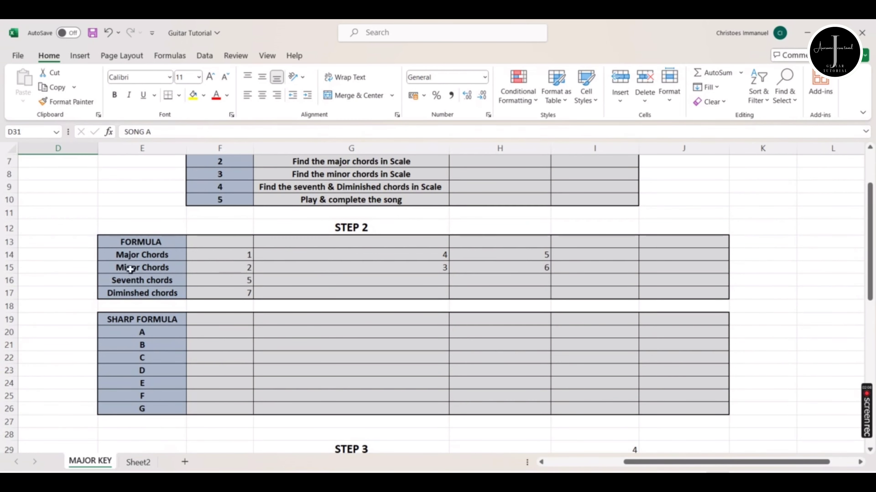
pyautogui.click(122, 257)
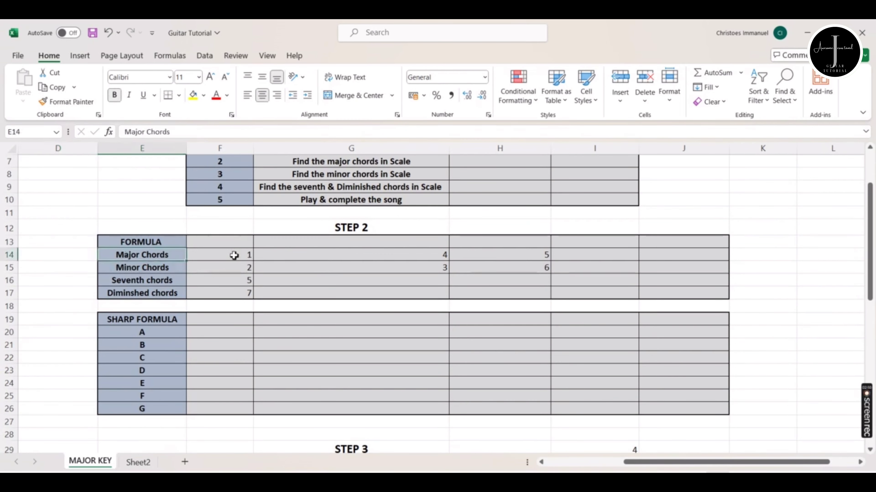
pyautogui.click(234, 256)
pyautogui.click(309, 255)
pyautogui.click(506, 255)
# Match the major chord numbers to position headings 1, 4 and 5 in the Step 3 table.
pyautogui.scroll(-1, 563, 234)
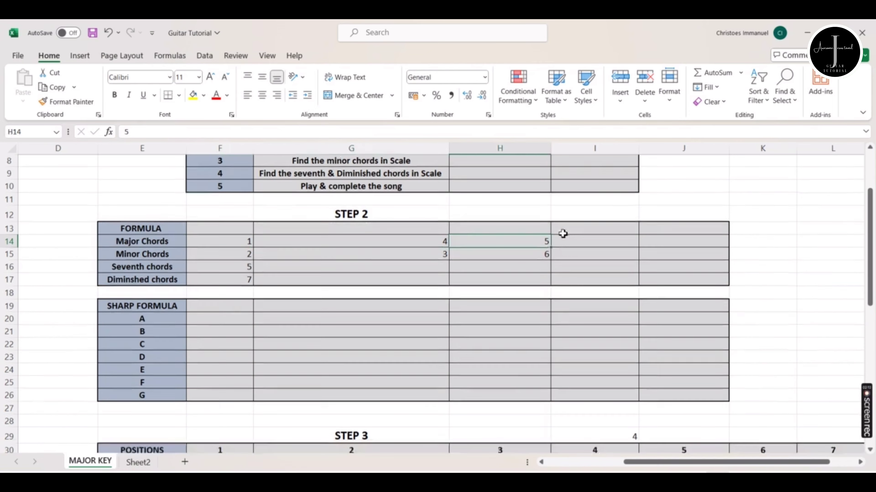
pyautogui.scroll(-5, 562, 234)
pyautogui.scroll(-1, 348, 268)
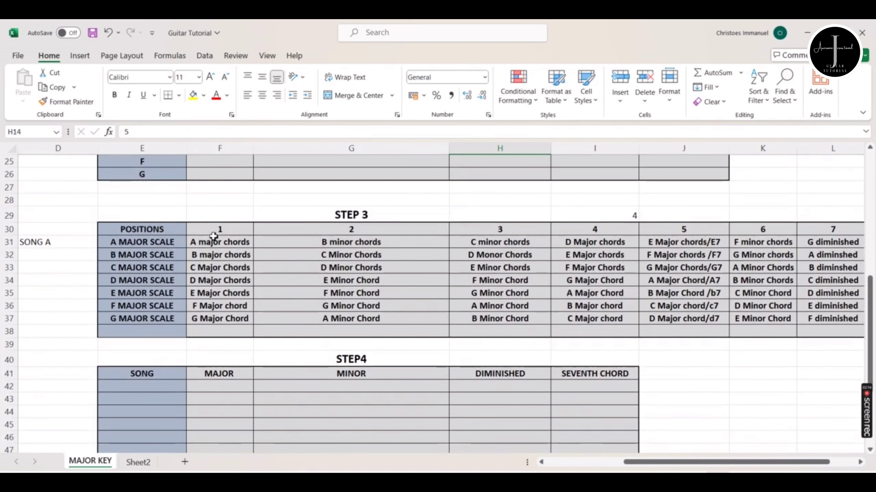
pyautogui.click(221, 231)
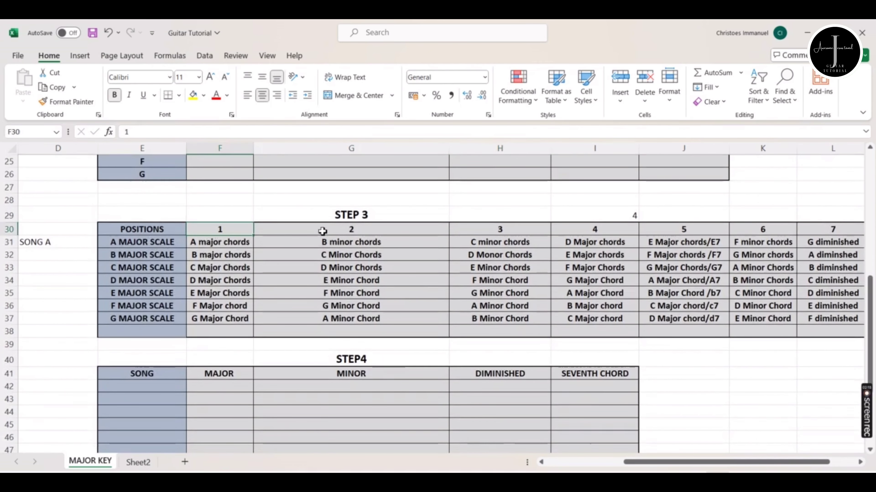
pyautogui.click(590, 230)
pyautogui.click(698, 229)
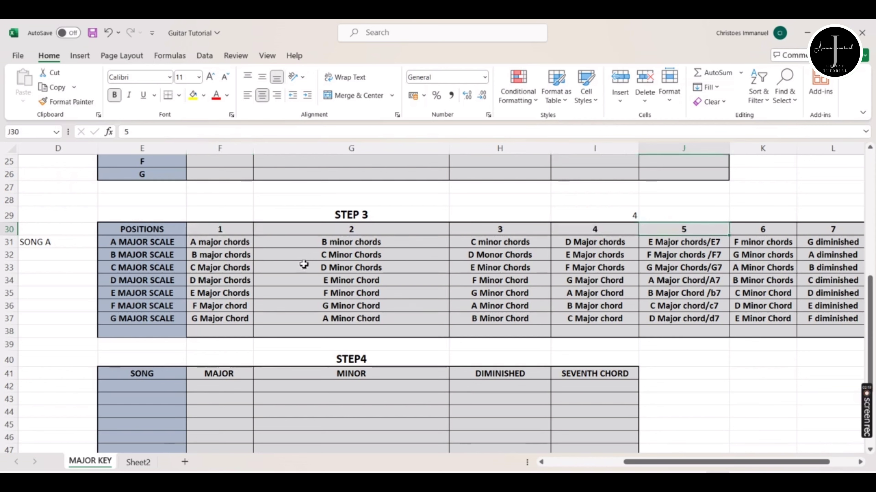
# Go through the A MAJOR SCALE row's major chords at positions 1, 4 and 5, repeating them from position 1.
pyautogui.click(230, 245)
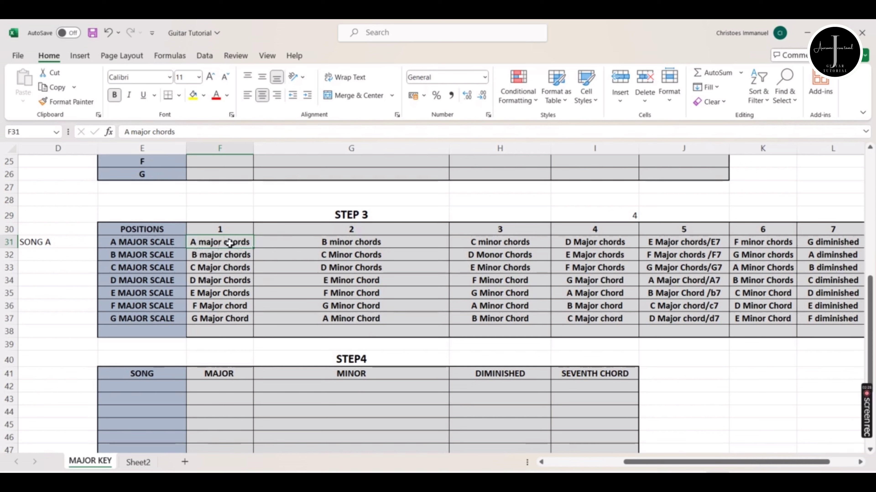
pyautogui.click(603, 243)
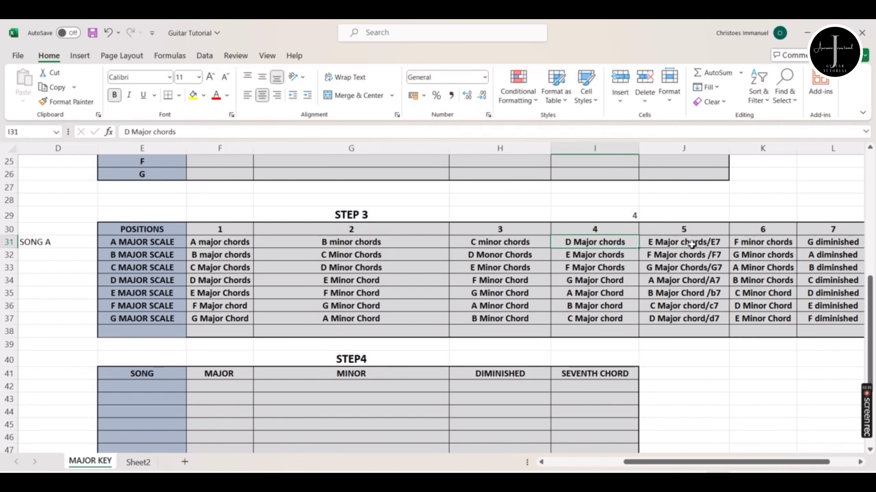
pyautogui.click(206, 242)
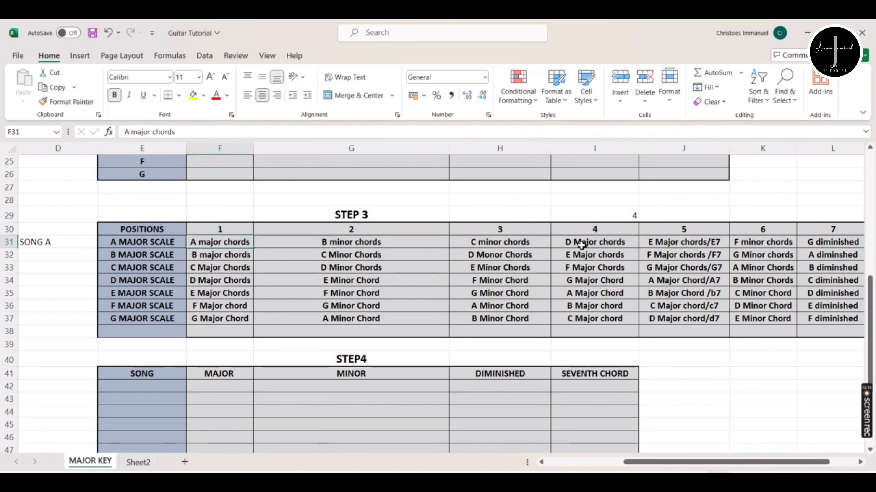
pyautogui.click(594, 246)
pyautogui.click(695, 245)
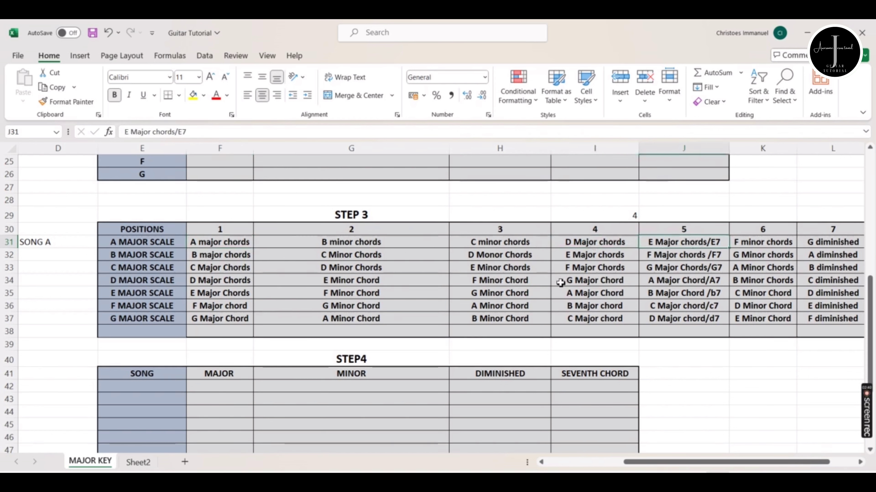
# Review the minor chords condition in Step 1 and the three Minor Chords numbers in the Step 2 formula table.
pyautogui.scroll(8, 561, 283)
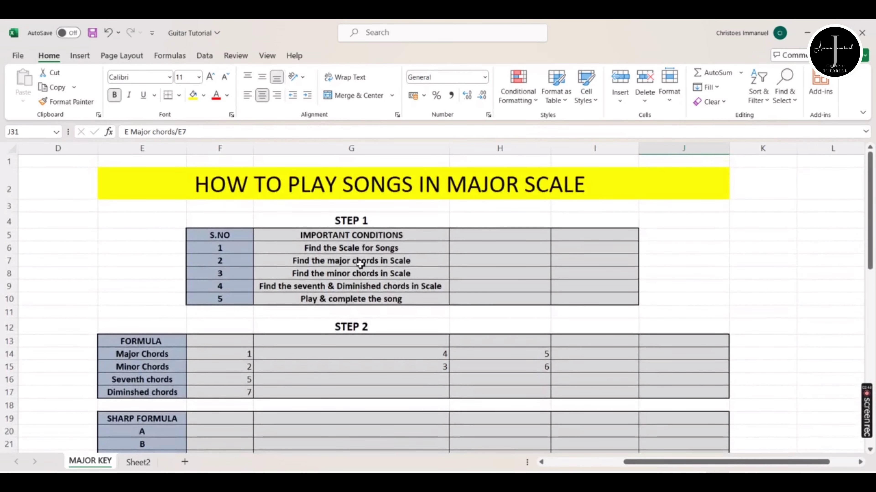
pyautogui.click(361, 277)
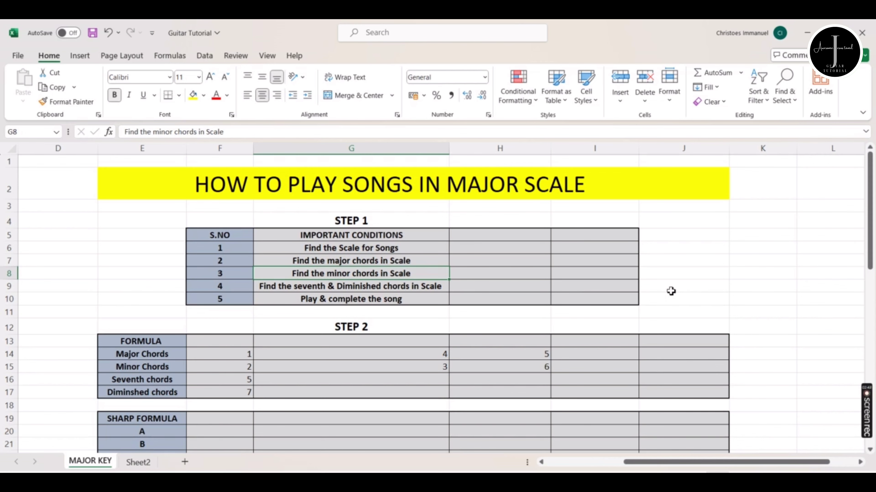
pyautogui.scroll(-4, 670, 291)
pyautogui.scroll(4, 669, 289)
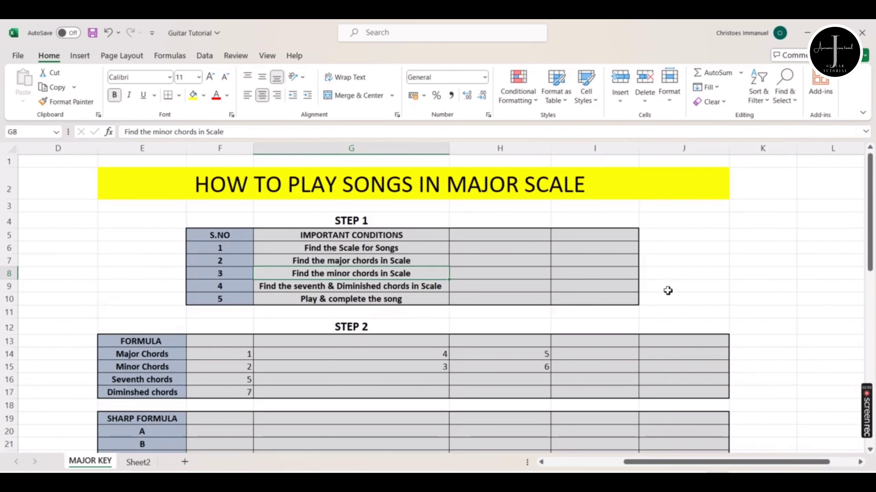
pyautogui.scroll(-2, 655, 289)
pyautogui.click(222, 269)
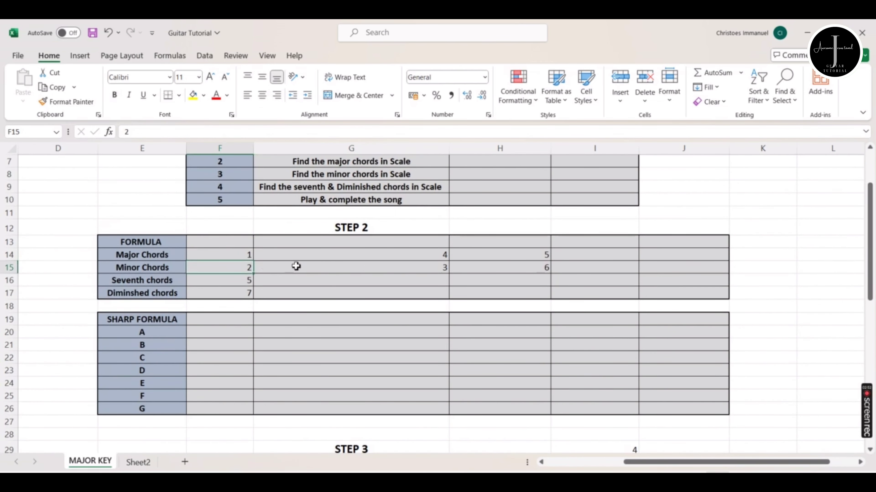
pyautogui.click(345, 268)
pyautogui.click(507, 268)
# Go through the A MAJOR SCALE row's minor chords at positions 2, 3 and 6 in the Step 3 table.
pyautogui.scroll(-5, 551, 260)
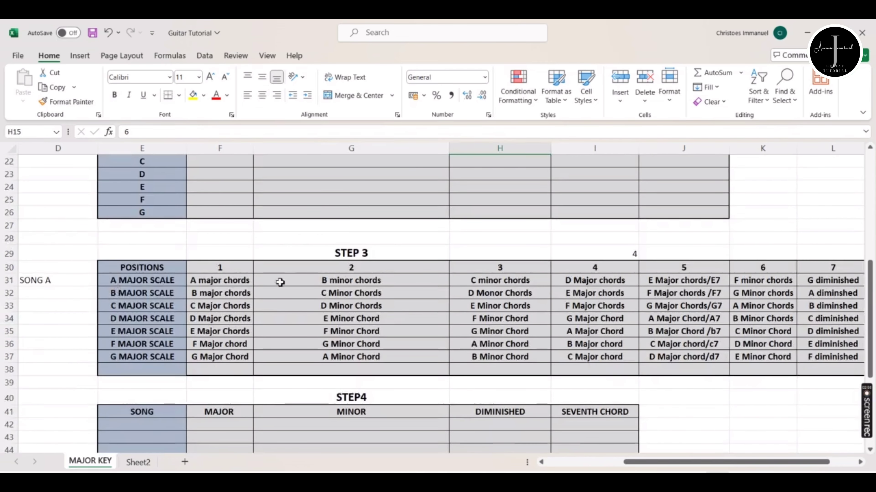
pyautogui.click(368, 282)
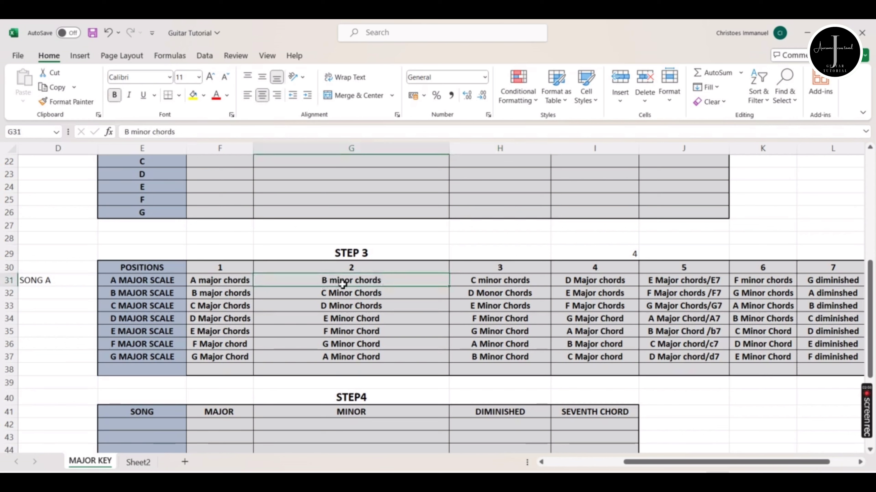
pyautogui.click(505, 284)
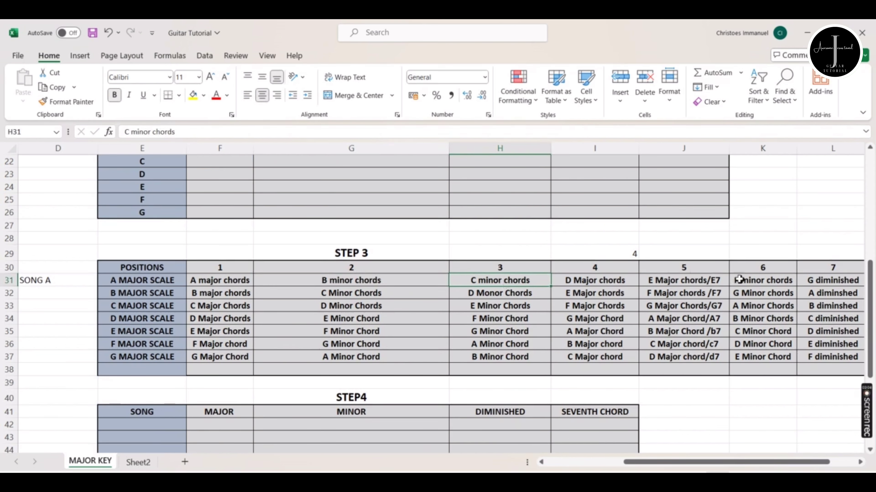
pyautogui.click(750, 282)
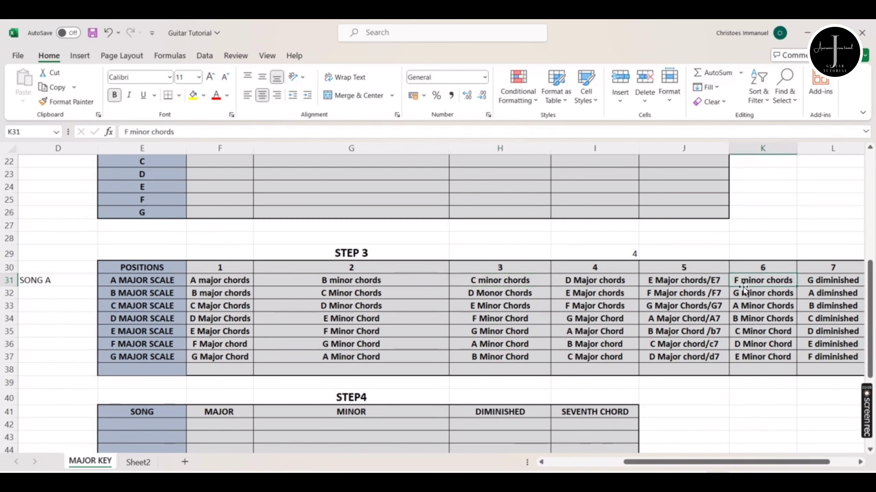
# Look up the Seventh chords number in the Step 2 formula and the matching A MAJOR SCALE chord at position 5.
pyautogui.scroll(4, 373, 327)
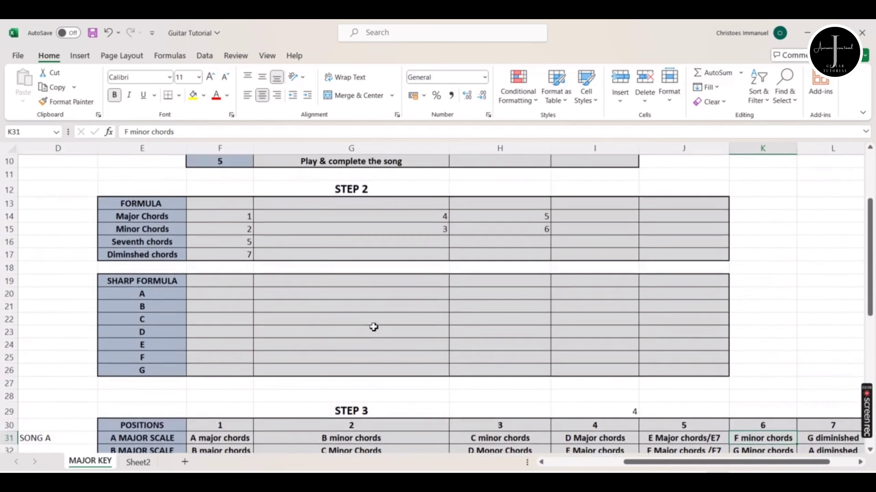
pyautogui.click(229, 243)
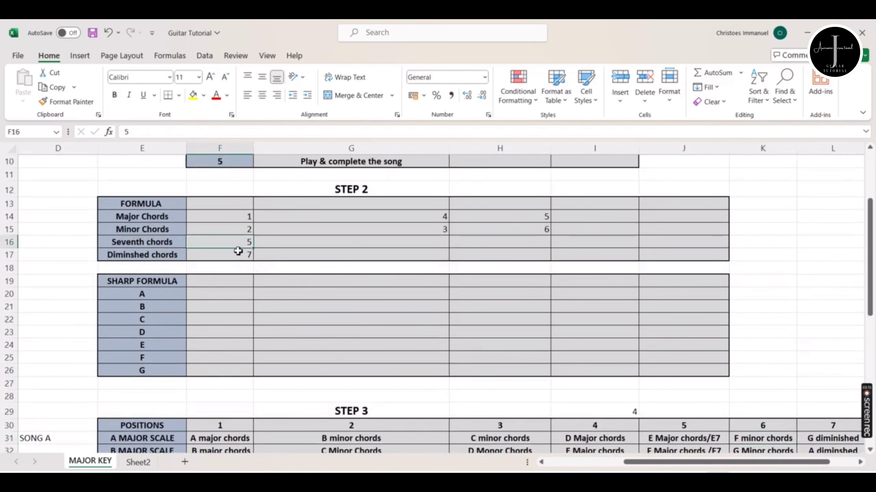
pyautogui.scroll(-4, 670, 262)
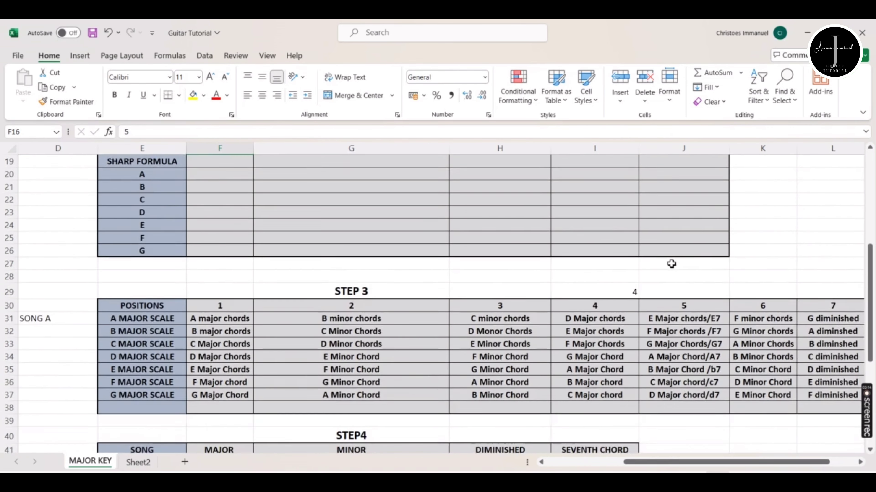
pyautogui.click(679, 280)
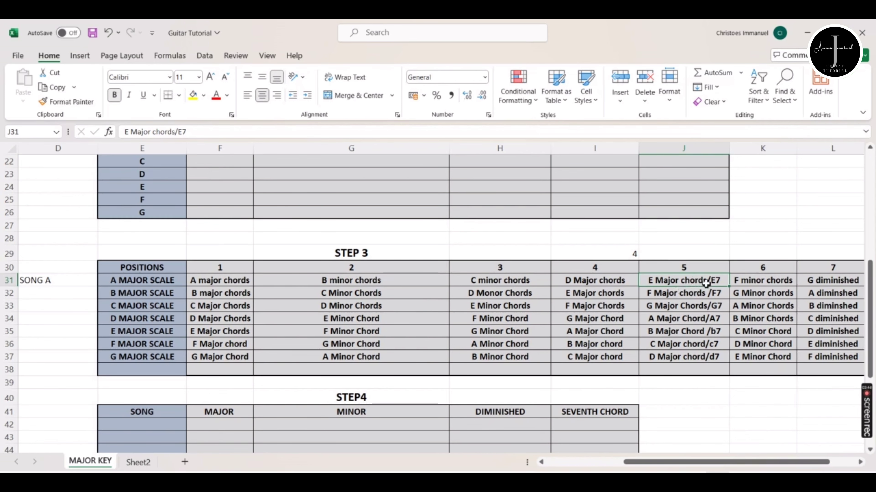
# Look up the diminished chord number in the Step 2 formula and the matching A MAJOR SCALE chord at position 7.
pyautogui.scroll(3, 323, 299)
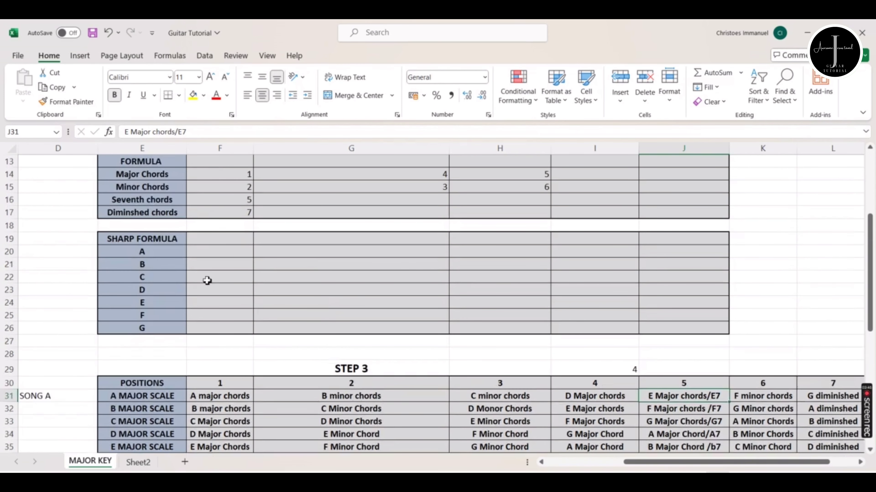
pyautogui.scroll(1, 327, 238)
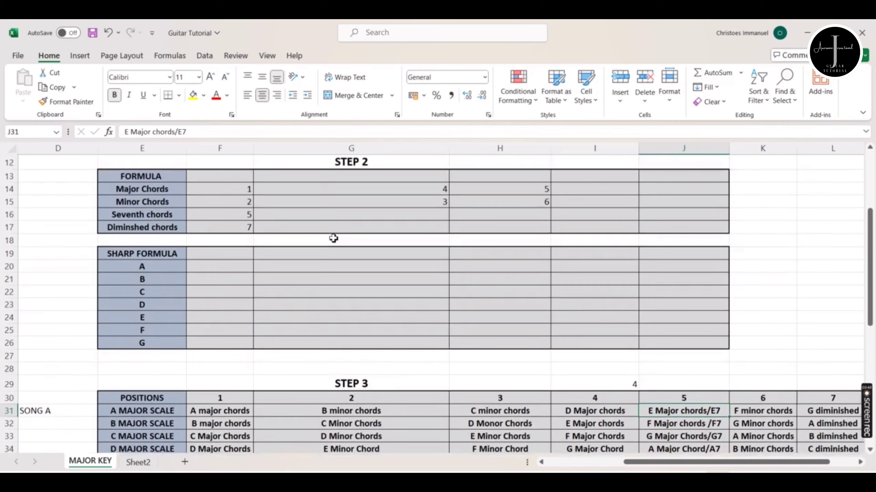
pyautogui.click(237, 254)
pyautogui.scroll(-3, 573, 260)
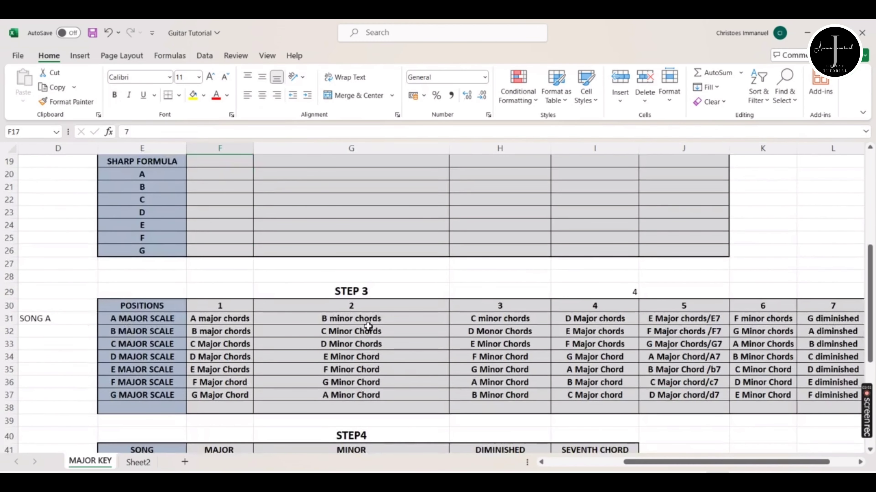
pyautogui.click(817, 320)
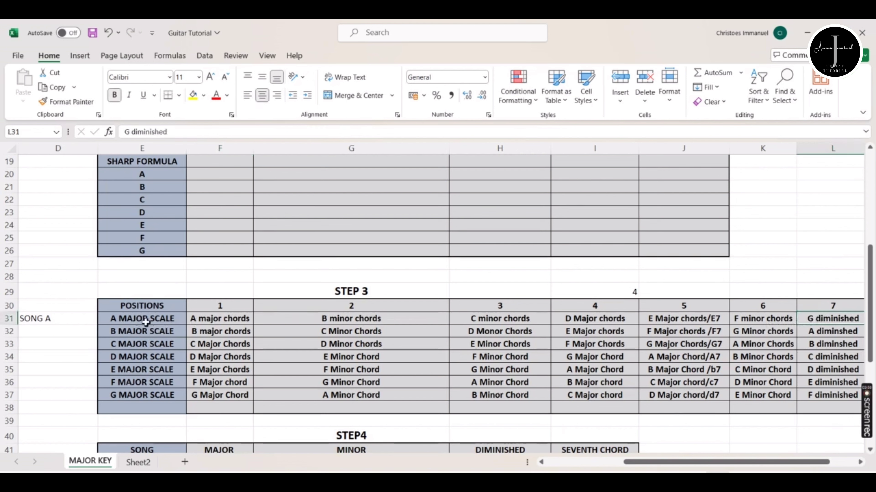
# Recap the A MAJOR SCALE row's major chords at positions 1, 4 and 5, followed by its minor chords at 2, 3 and 6.
pyautogui.click(215, 321)
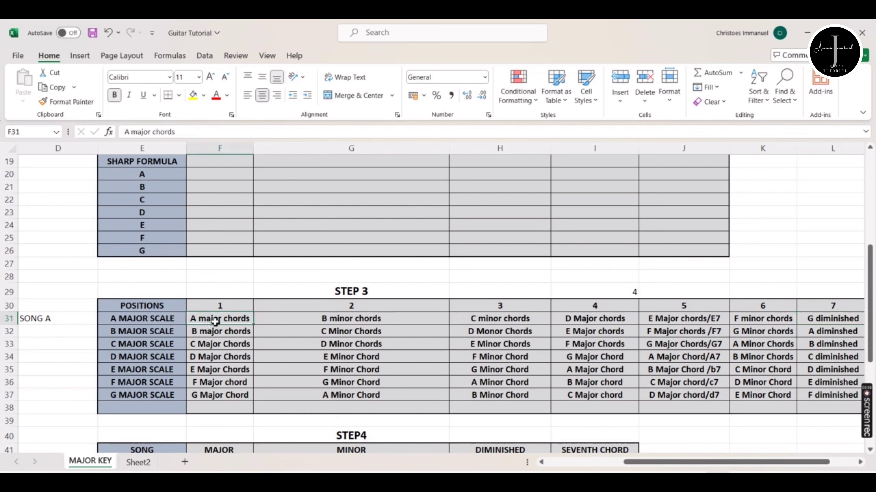
pyautogui.click(586, 318)
pyautogui.click(707, 322)
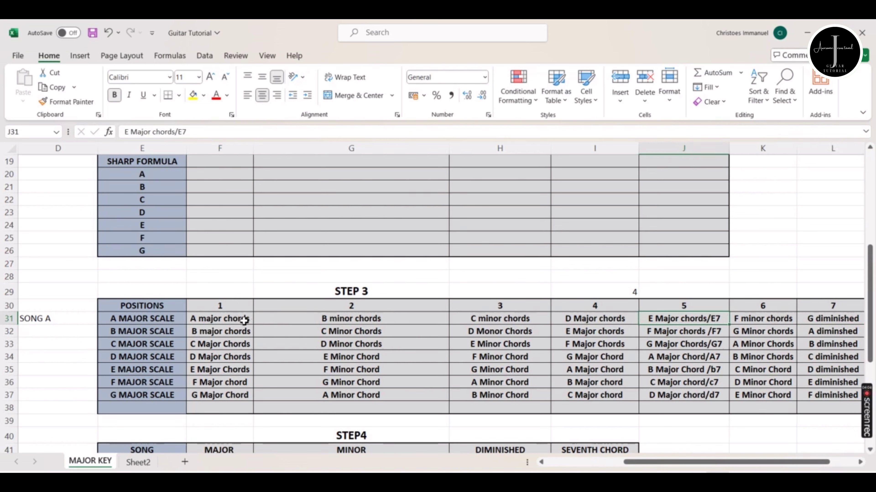
pyautogui.click(325, 322)
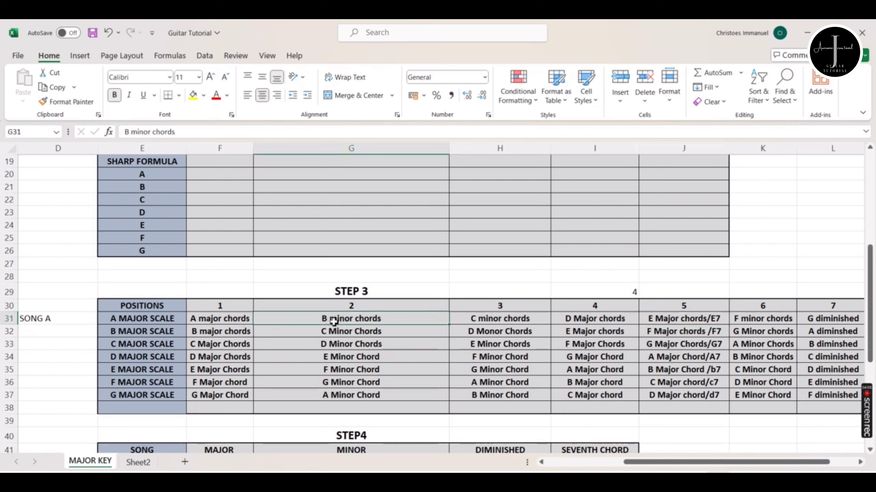
pyautogui.click(509, 322)
pyautogui.click(762, 319)
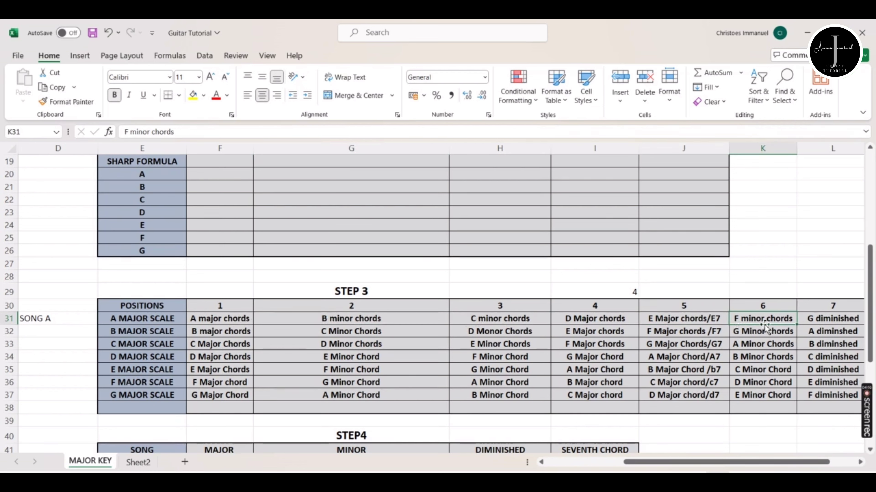
# Match the Seventh chords number in the Step 2 formula to the A MAJOR SCALE chord at position 5 in Step 3.
pyautogui.click(688, 322)
pyautogui.scroll(3, 504, 290)
pyautogui.click(228, 243)
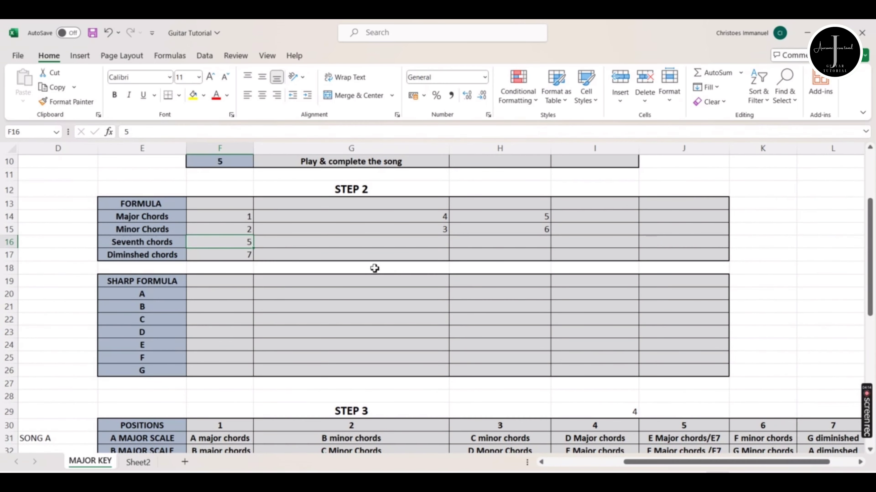
pyautogui.scroll(-3, 551, 262)
pyautogui.click(720, 320)
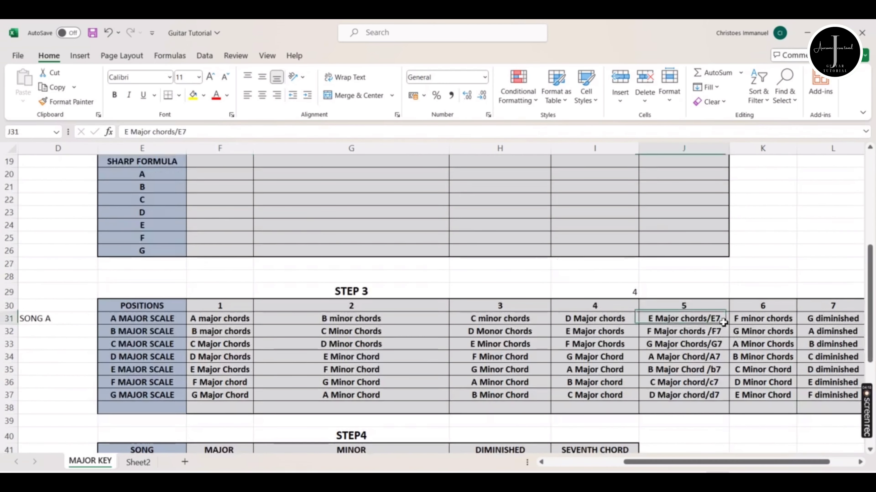
# Match the diminished chords number in the Step 2 formula to the A MAJOR SCALE chord at position 7 in Step 3.
pyautogui.scroll(3, 396, 262)
pyautogui.click(201, 250)
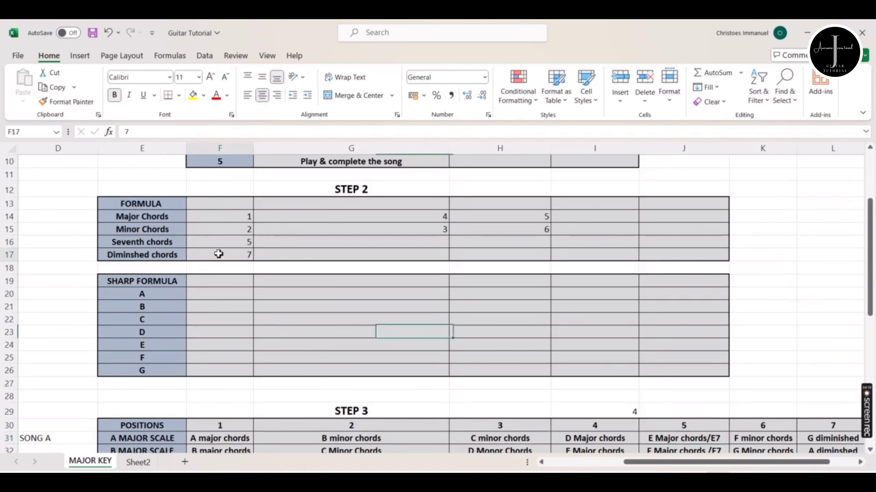
pyautogui.scroll(-2, 717, 256)
pyautogui.click(848, 359)
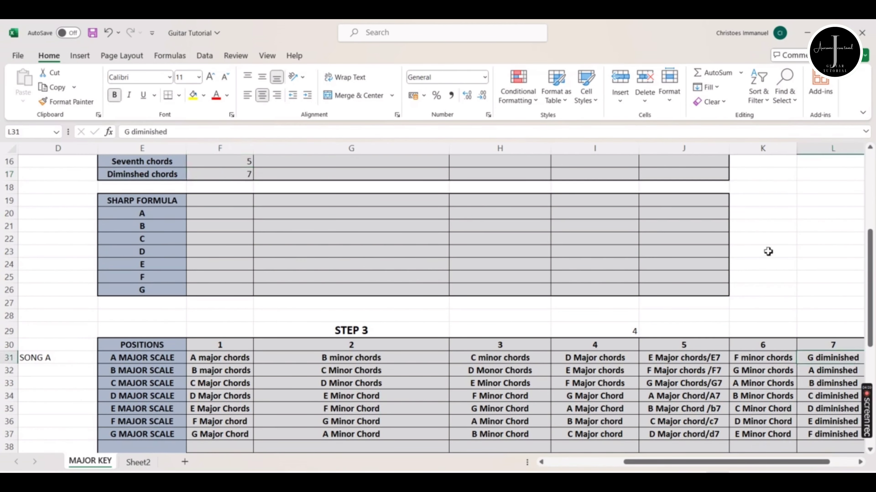
pyautogui.scroll(-2, 767, 254)
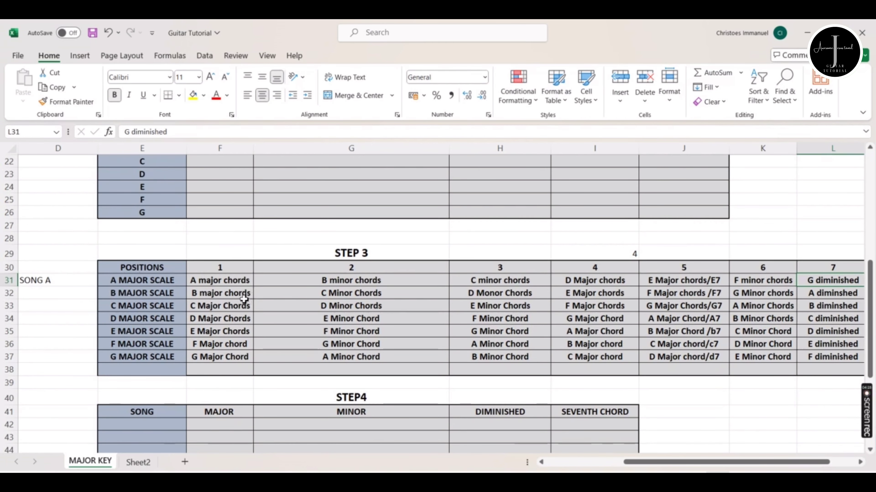
pyautogui.click(221, 283)
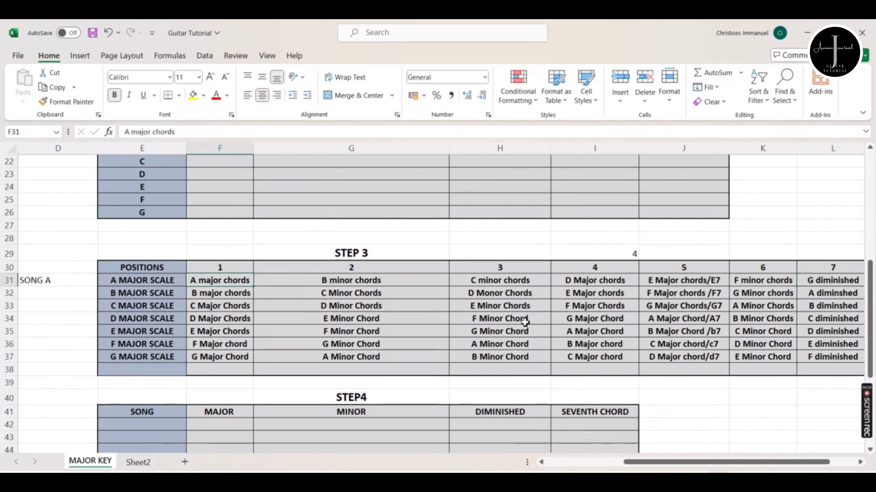
pyautogui.hotkey('shift', 'Right')
pyautogui.hotkey('shift', 'Right')
pyautogui.hotkey('shift', 'Right')
pyautogui.hotkey('shift', 'Right')
pyautogui.hotkey('shift', 'Right')
pyautogui.hotkey('shift', 'Right')
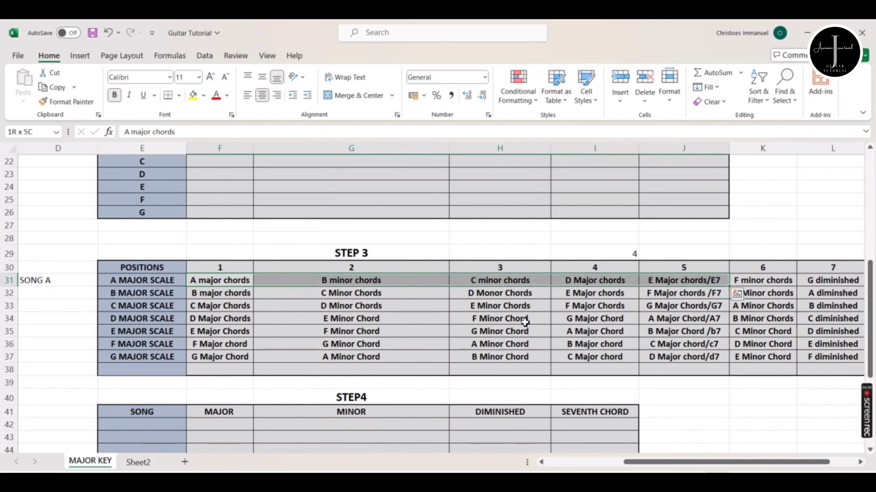
pyautogui.press('Left')
pyautogui.press('Right')
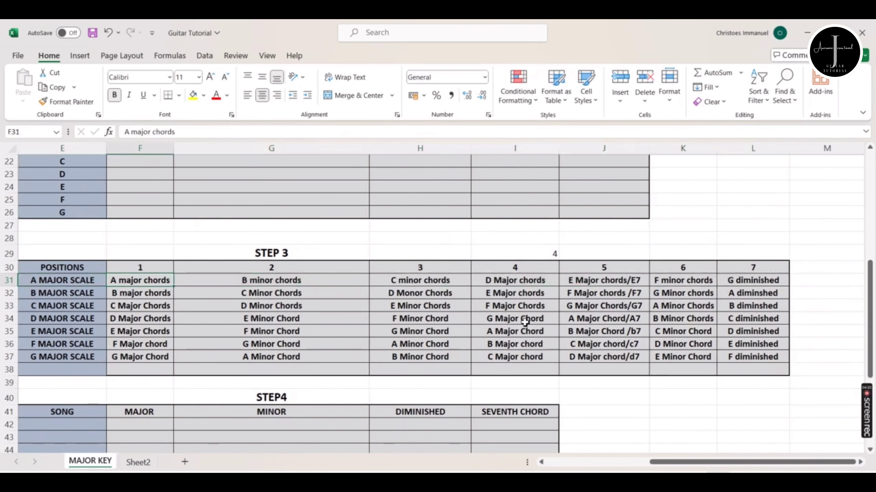
# Select the A MAJOR SCALE row's chords one after another from position 1 through position 7.
pyautogui.press('Left')
pyautogui.press('Right')
pyautogui.hotkey('shift', 'Right')
pyautogui.hotkey('shift', 'Right')
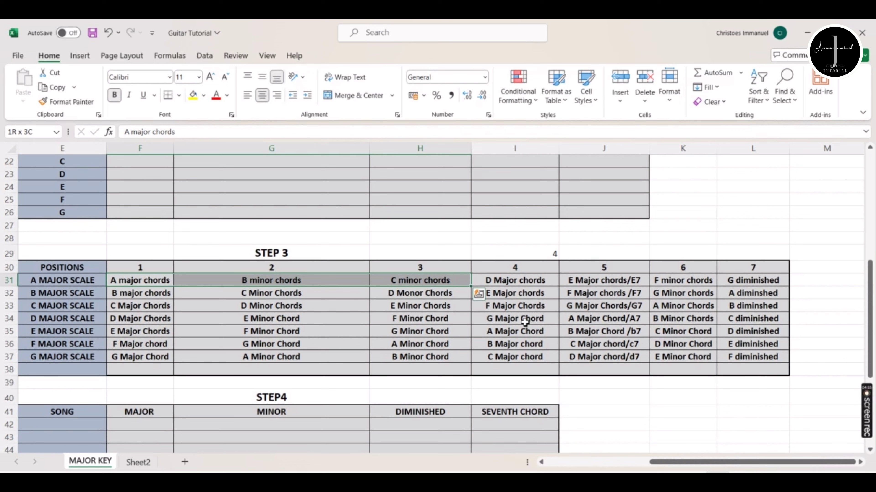
pyautogui.hotkey('shift', 'Right')
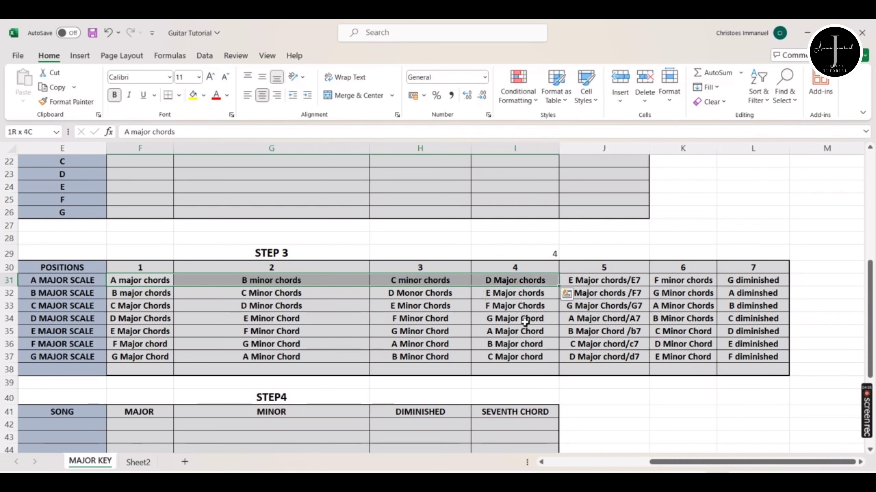
pyautogui.hotkey('shift', 'Right')
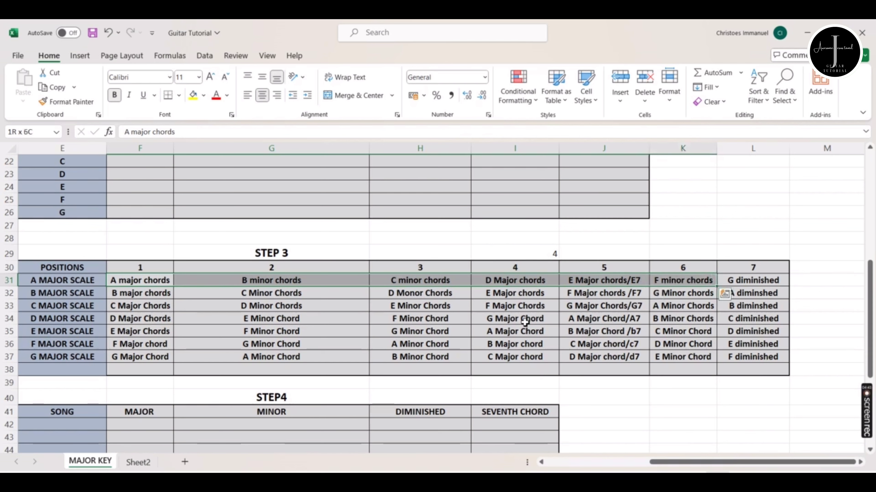
pyautogui.hotkey('shift', 'Right')
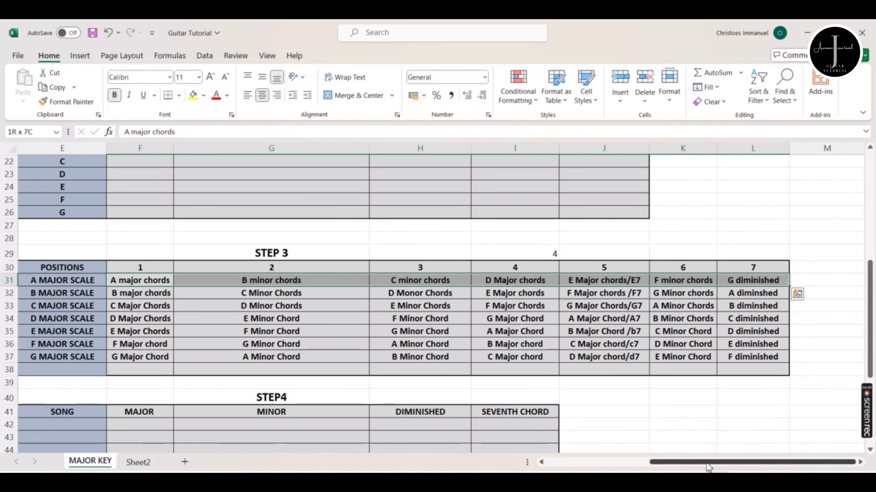
# Go down the scale names in the POSITIONS column of the Step 3 table, through to G MAJOR SCALE.
pyautogui.moveTo(707, 468); pyautogui.dragTo(685, 460)
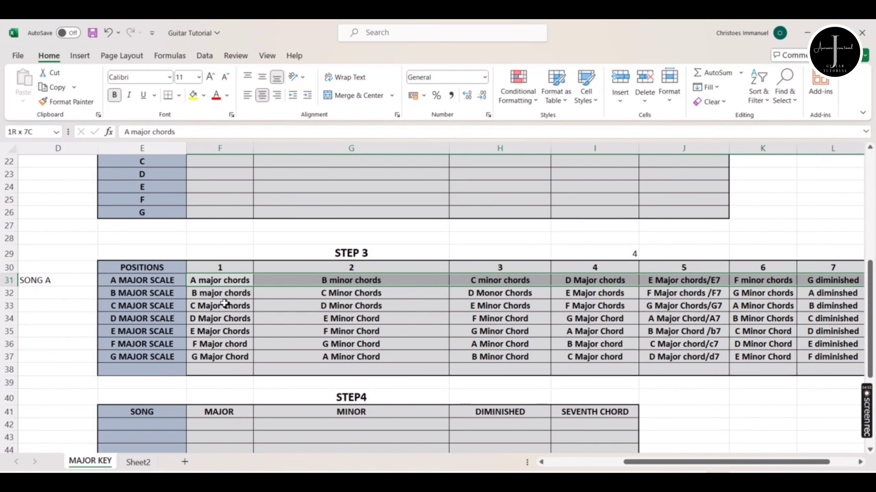
pyautogui.click(147, 306)
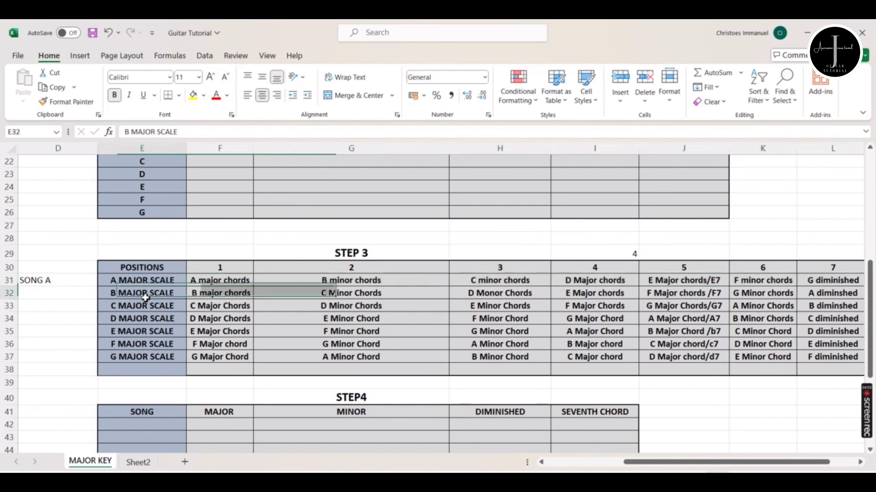
pyautogui.click(147, 319)
pyautogui.click(151, 332)
pyautogui.click(162, 344)
pyautogui.click(163, 359)
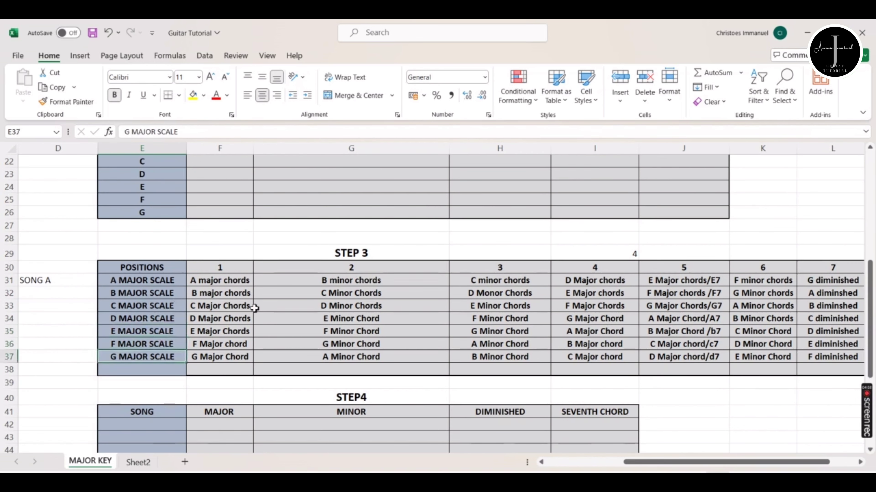
# Look through the position 1 chords of the B, C, G and D major scales, ending on B major chords.
pyautogui.click(226, 296)
pyautogui.click(222, 307)
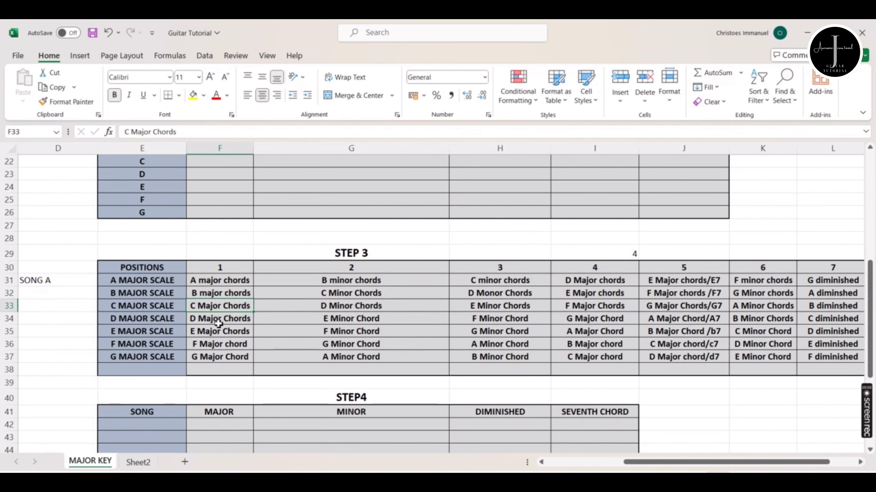
pyautogui.click(212, 357)
pyautogui.click(214, 318)
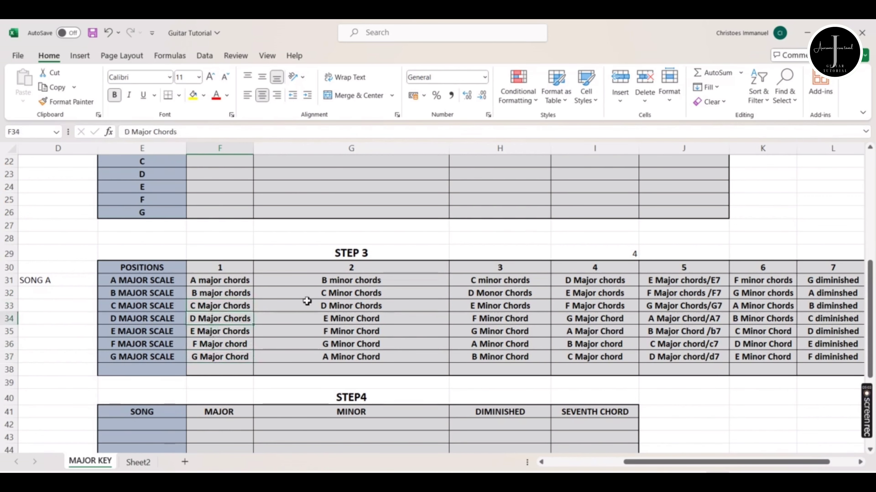
pyautogui.click(227, 295)
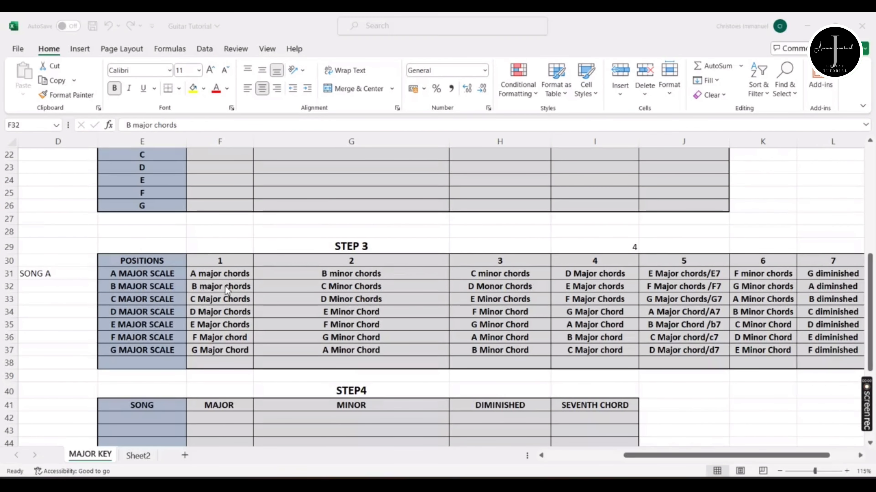
pyautogui.click(227, 290)
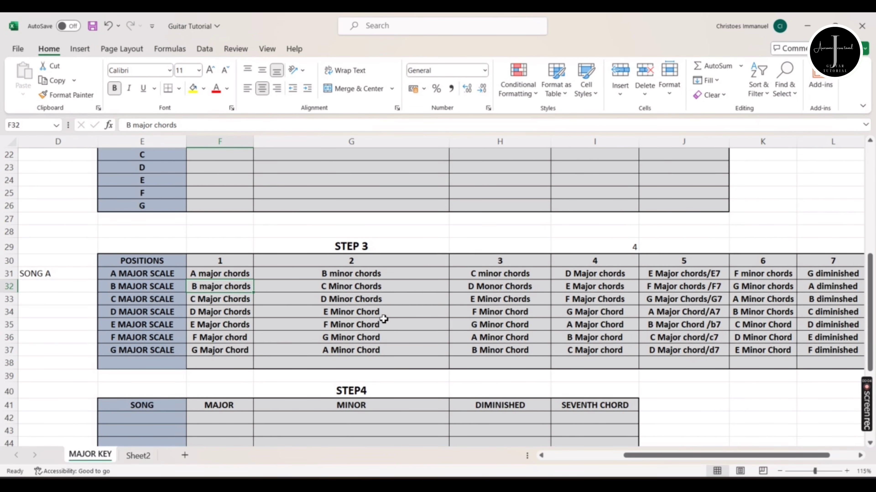
# Review the Major Chords numbers 1, 4 and 5 in the Step 2 formula table.
pyautogui.scroll(2, 286, 307)
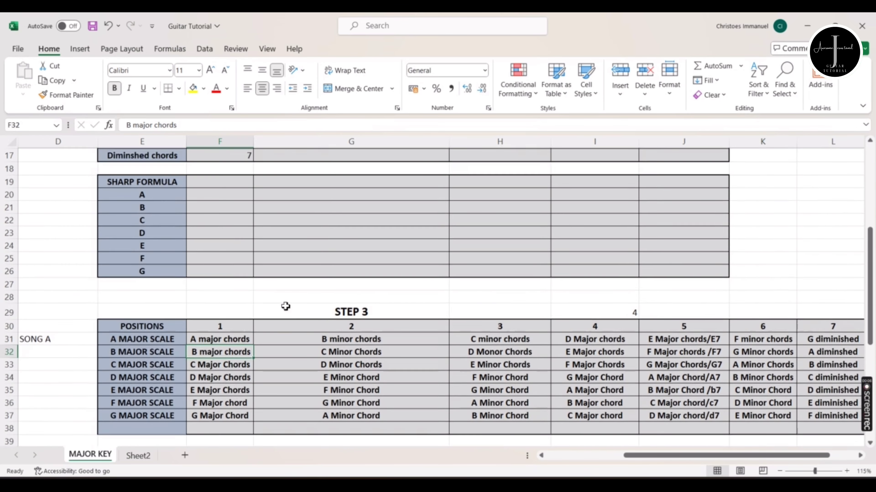
pyautogui.scroll(2, 286, 306)
pyautogui.click(151, 211)
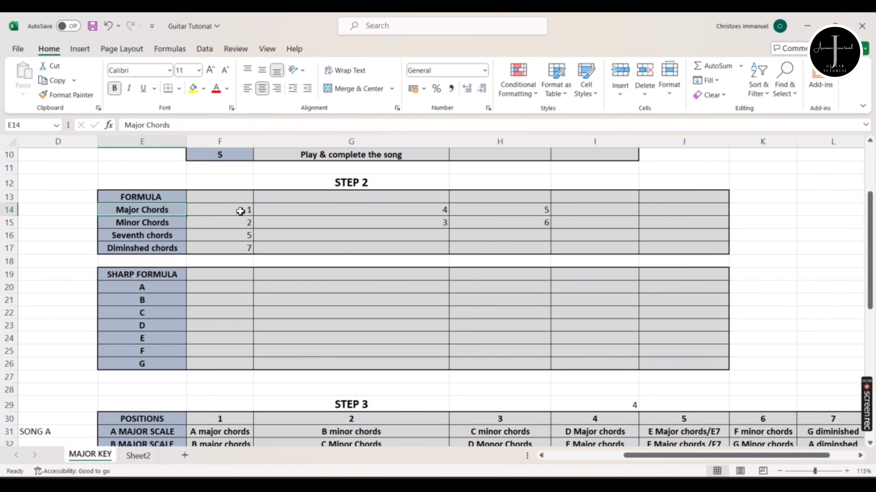
pyautogui.click(243, 210)
pyautogui.click(363, 210)
pyautogui.click(511, 210)
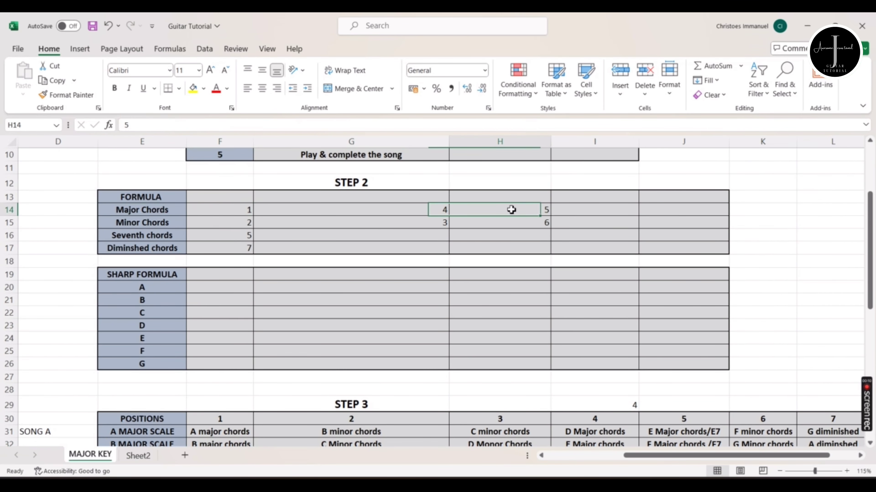
# Walk through all the chords in the B MAJOR SCALE row of Step 3, from position 1 to position 7.
pyautogui.scroll(-3, 418, 228)
pyautogui.click(137, 326)
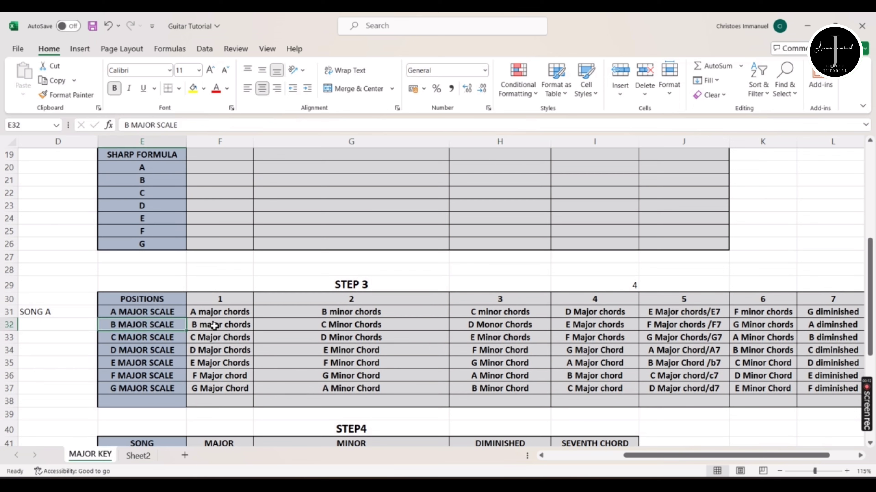
pyautogui.click(214, 326)
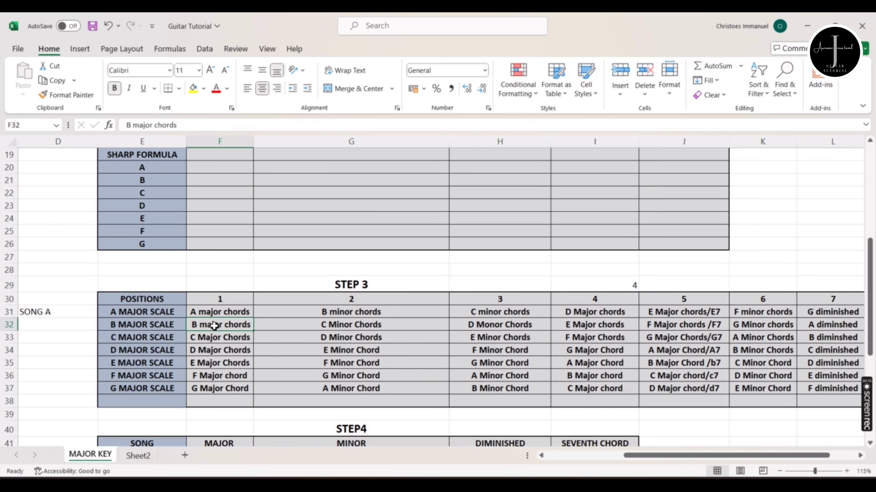
pyautogui.click(342, 324)
pyautogui.click(512, 324)
pyautogui.click(583, 324)
pyautogui.click(665, 325)
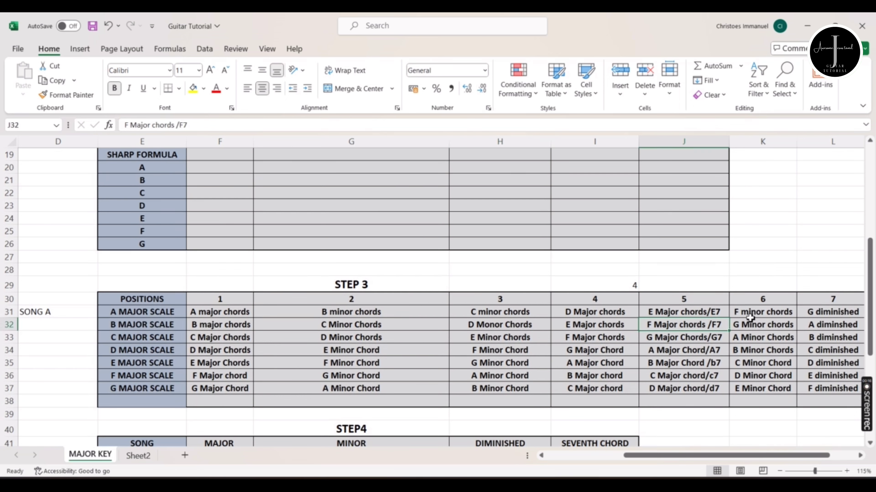
pyautogui.click(751, 322)
pyautogui.click(844, 326)
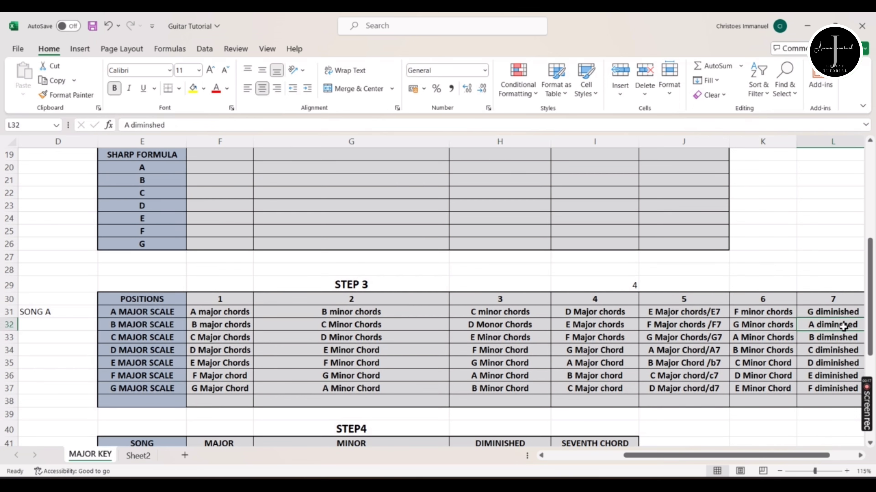
# Go through the B MAJOR SCALE row's major chords at positions 1, 4 and 5, and return to position 1.
pyautogui.click(210, 324)
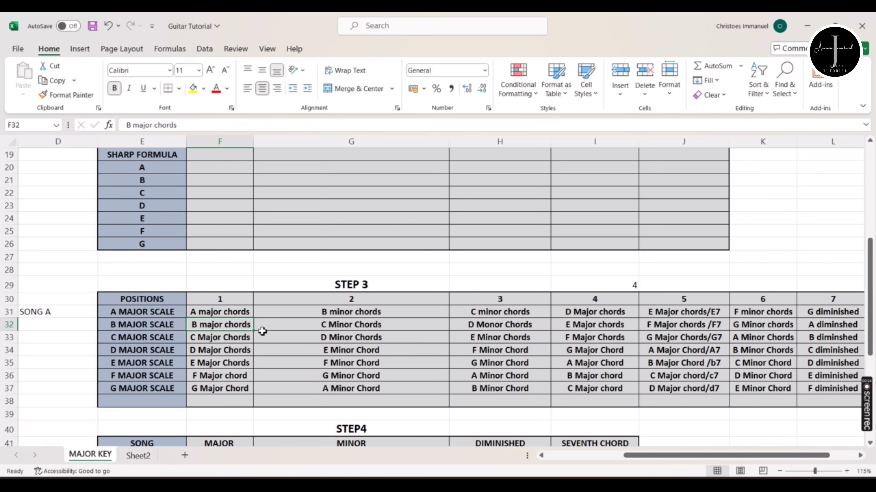
pyautogui.click(275, 326)
pyautogui.press('Right')
pyautogui.press('Right')
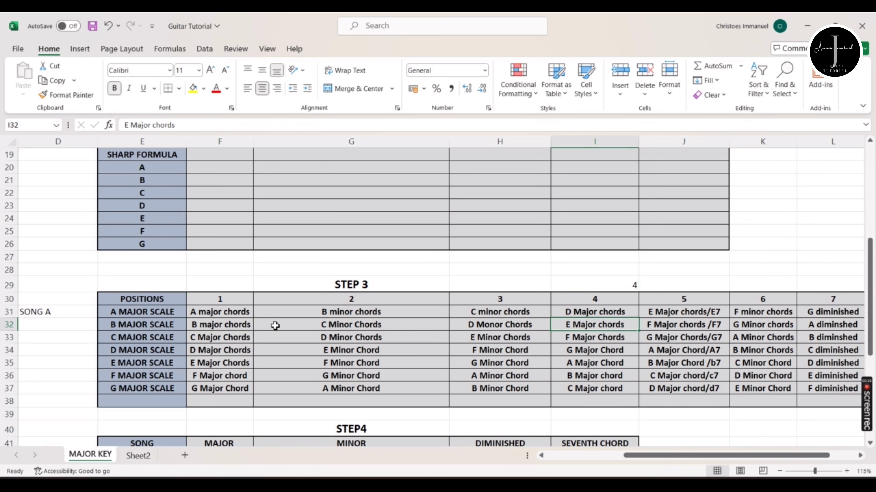
pyautogui.press('Right')
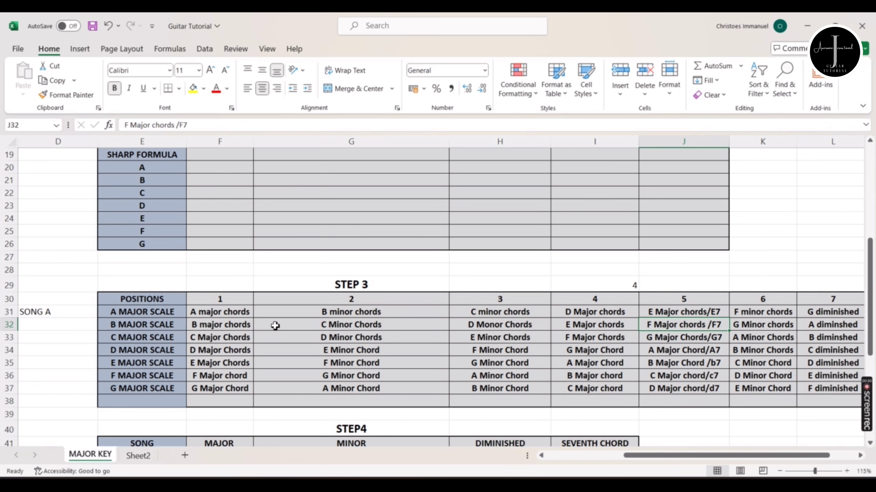
pyautogui.press('Left')
pyautogui.press('Left')
pyautogui.press('Left')
pyautogui.press('Left')
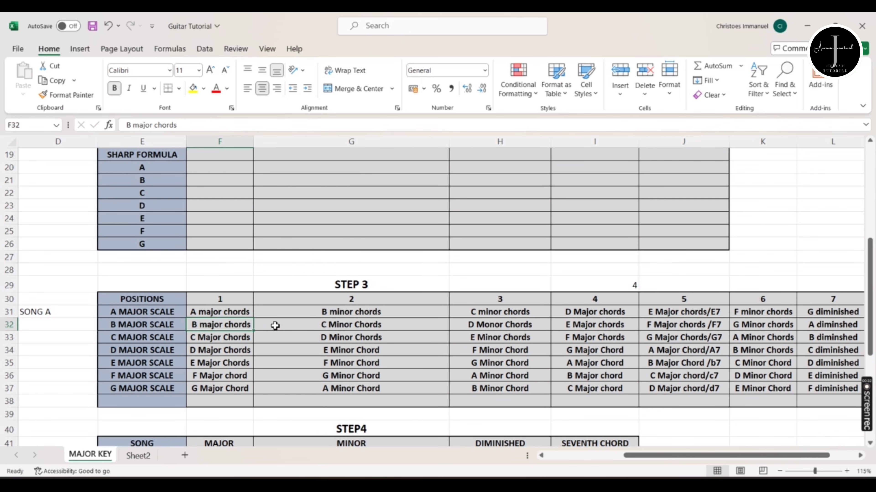
# Check the Minor Chords numbers in the Step 2 formula and go through the B MAJOR SCALE minor chords at positions 2 and 3.
pyautogui.scroll(2, 275, 326)
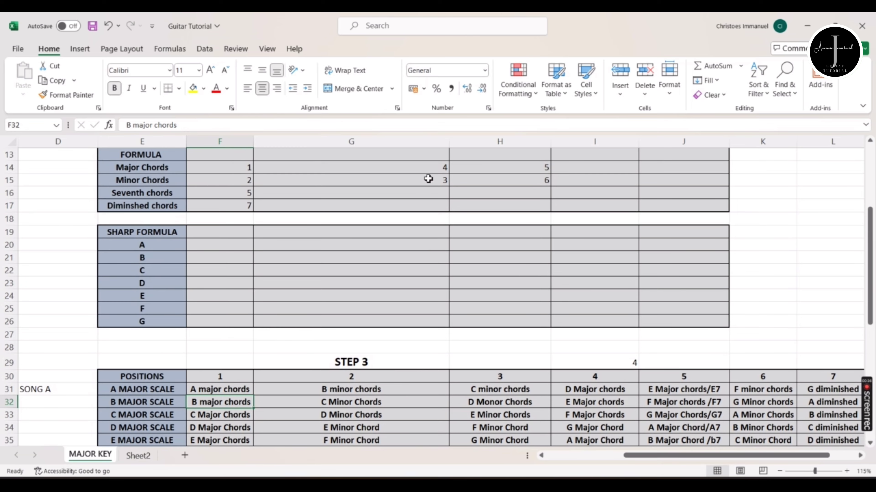
pyautogui.scroll(-3, 461, 209)
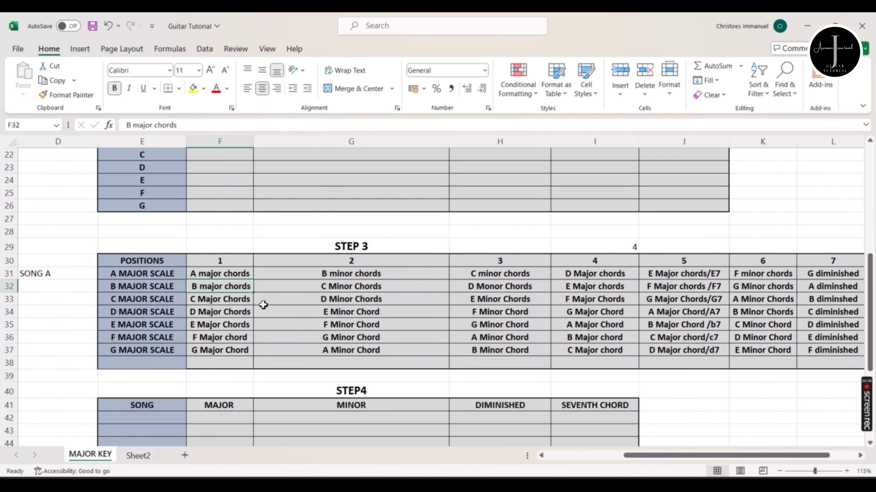
pyautogui.press('Right')
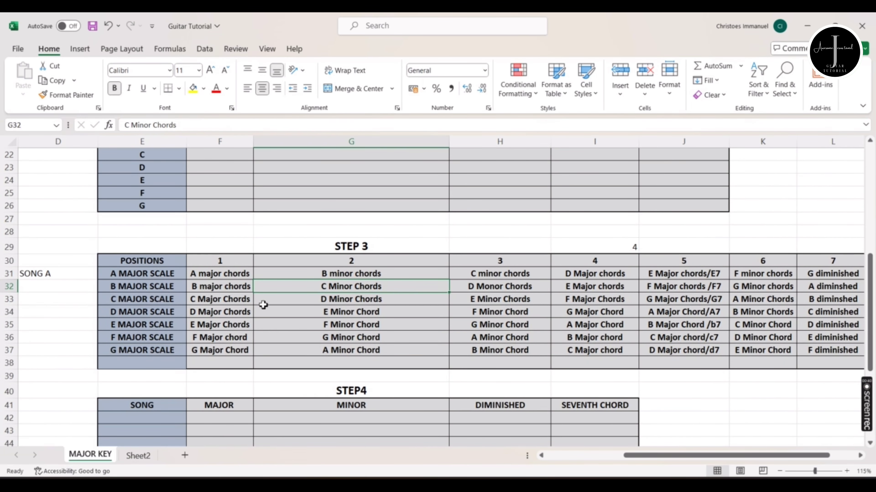
pyautogui.press('Right')
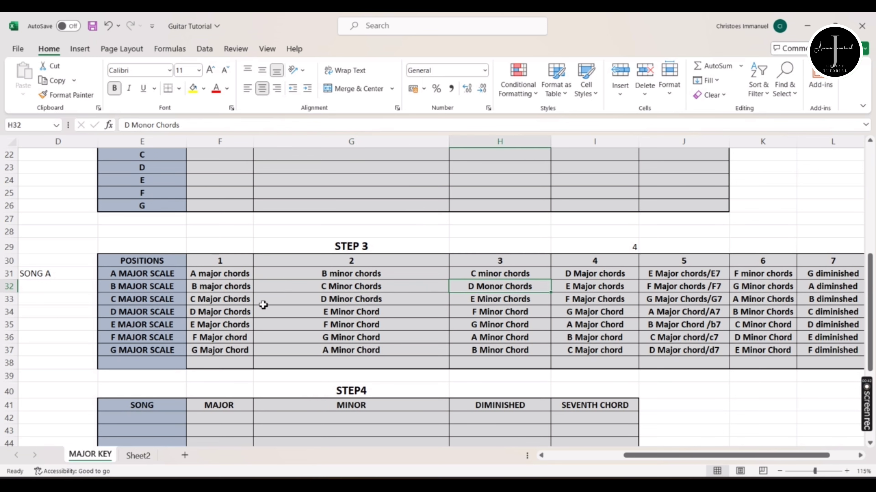
# Correct the spelling of the B MAJOR SCALE chord at position 3 to "D MInor Chords" in cell H32.
pyautogui.doubleClick(497, 288)
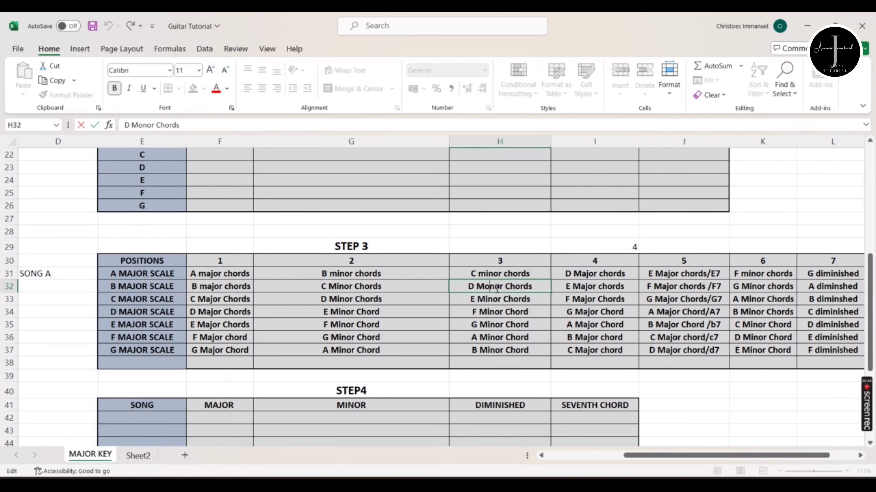
pyautogui.press('BackSpace')
pyautogui.write('I')
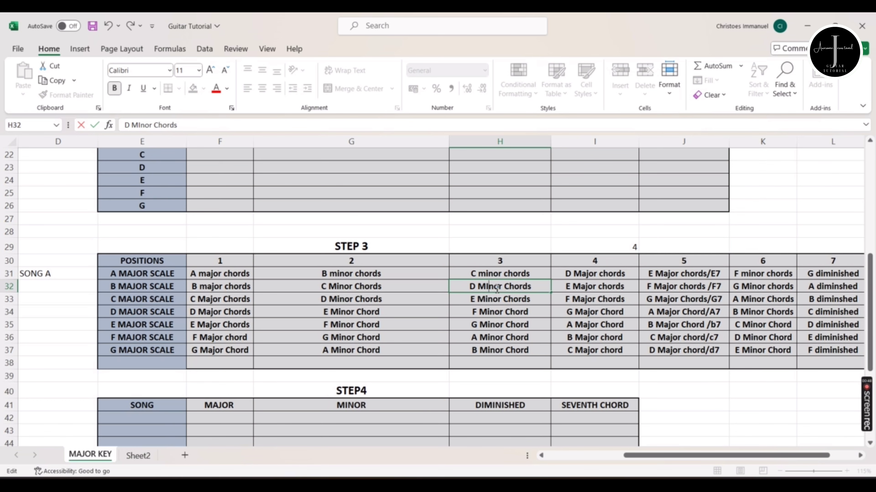
pyautogui.click(417, 287)
pyautogui.click(498, 287)
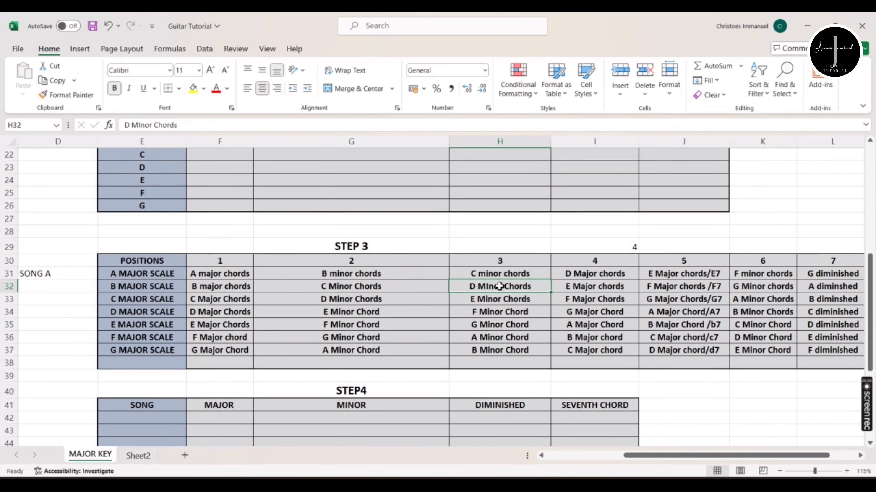
# Go to the B MAJOR SCALE row's remaining minor chord at position 6.
pyautogui.press('Right')
pyautogui.press('Right')
pyautogui.press('Right')
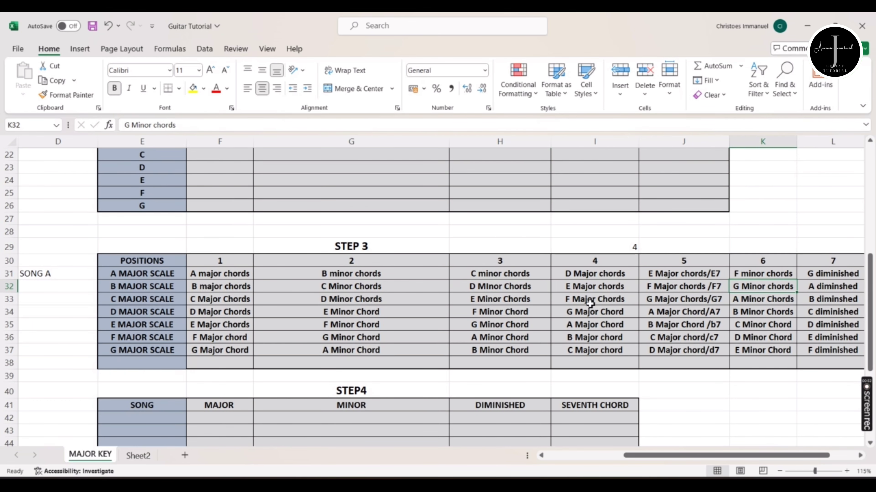
# Check the seventh and diminished numbers in the Step 2 formula and select the matching B MAJOR SCALE chords at positions 5 and 7.
pyautogui.scroll(3, 465, 283)
pyautogui.scroll(1, 465, 283)
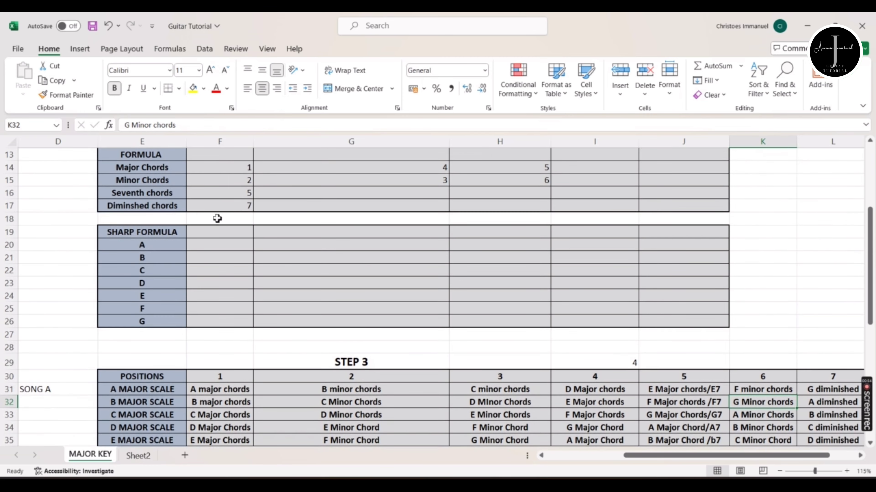
pyautogui.scroll(-3, 735, 264)
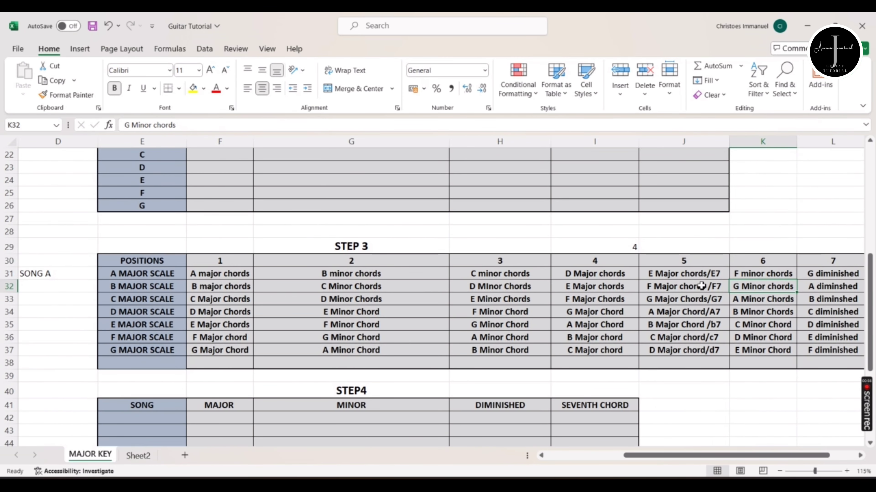
pyautogui.click(712, 291)
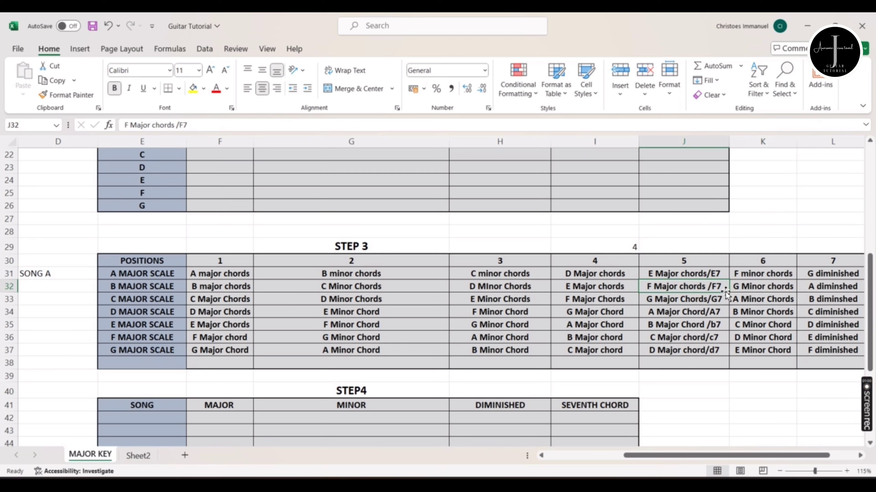
pyautogui.scroll(3, 411, 226)
pyautogui.scroll(-3, 227, 215)
pyautogui.click(833, 290)
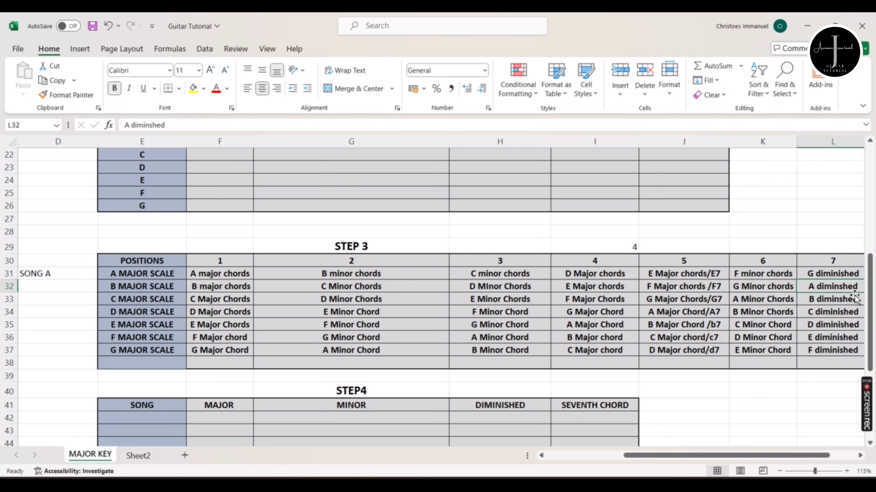
# Retrace the B MAJOR SCALE row of Step 3 from position 1 to position 6.
pyautogui.click(228, 289)
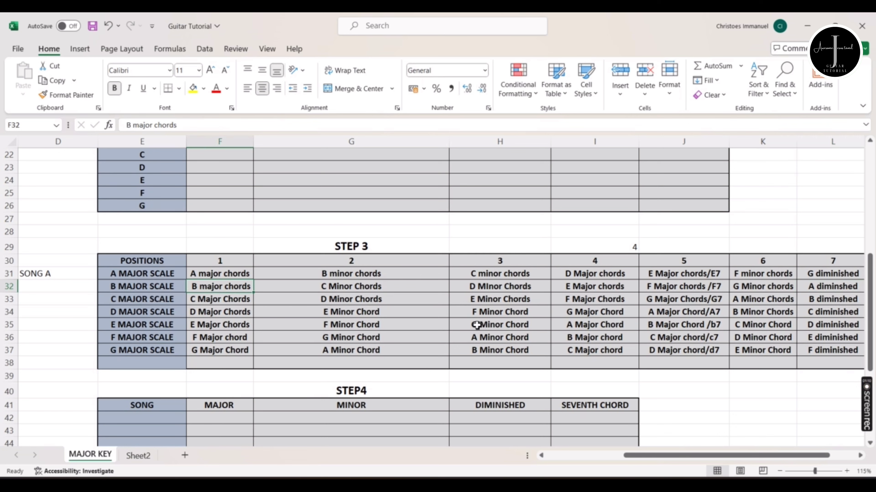
pyautogui.press('Left')
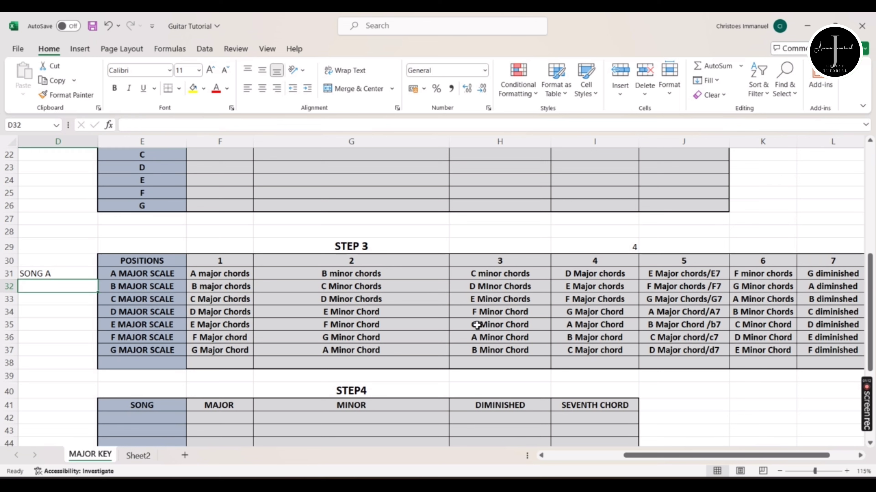
pyautogui.press('Right')
pyautogui.press('Right')
pyautogui.press('Right')
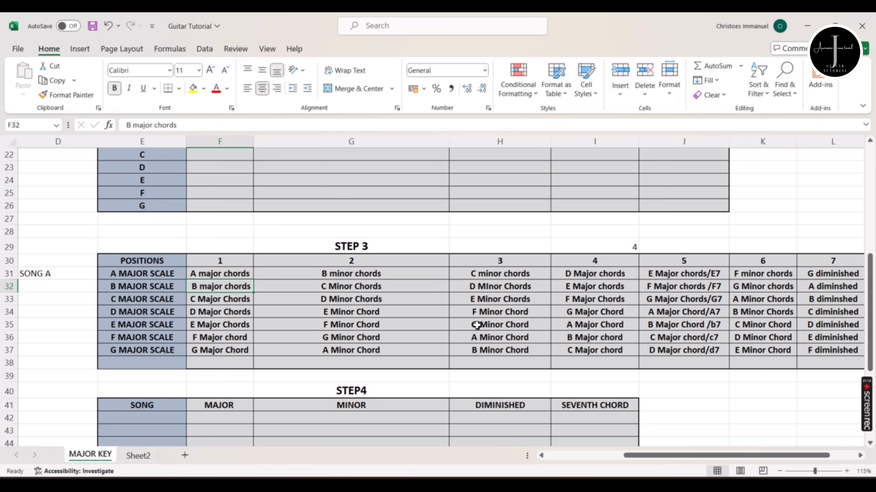
pyautogui.press('Right')
pyautogui.press('Right')
pyautogui.press('Right')
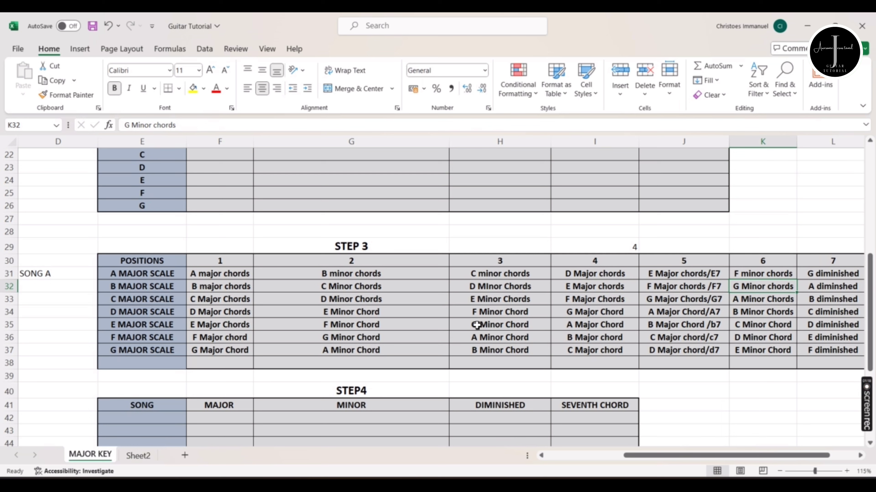
# Recap the B MAJOR SCALE row's major chords at positions 1, 4 and 5.
pyautogui.press('Left')
pyautogui.press('Left')
pyautogui.press('Left')
pyautogui.press('Left')
pyautogui.press('Left')
pyautogui.press('Right')
pyautogui.press('Right')
pyautogui.press('Right')
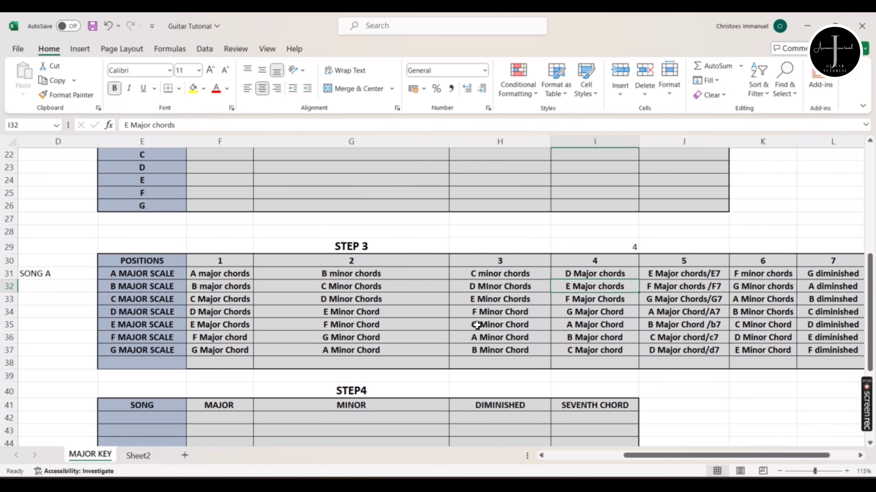
pyautogui.press('Right')
# Recap the B MAJOR SCALE row's minor chords at positions 2, 3 and 6.
pyautogui.press('Left')
pyautogui.press('Left')
pyautogui.press('Left')
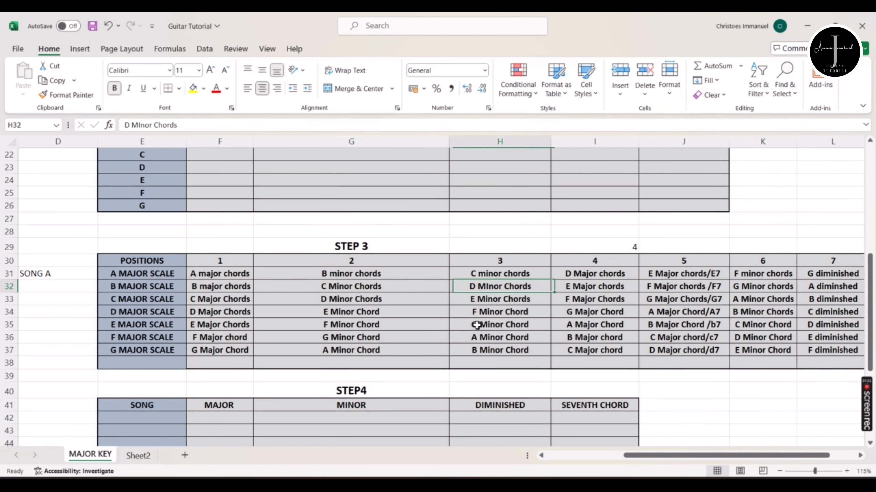
pyautogui.press('Left')
pyautogui.press('Right')
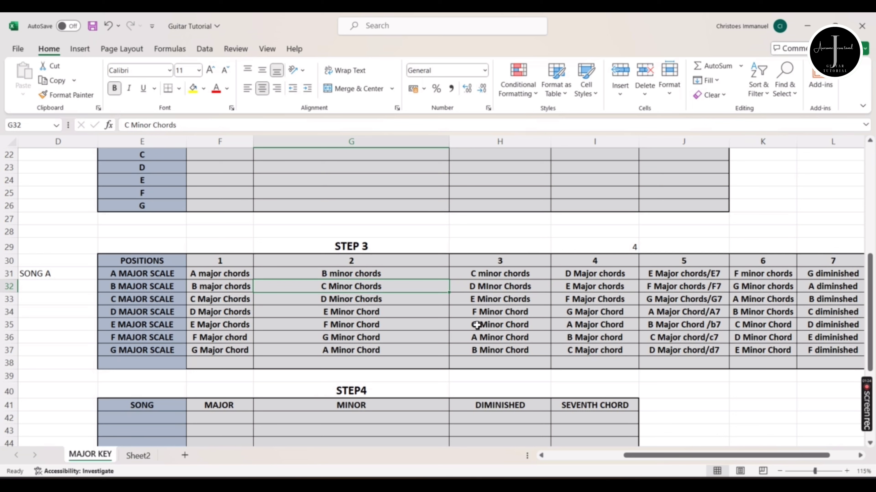
pyautogui.press('Right')
pyautogui.press('Right')
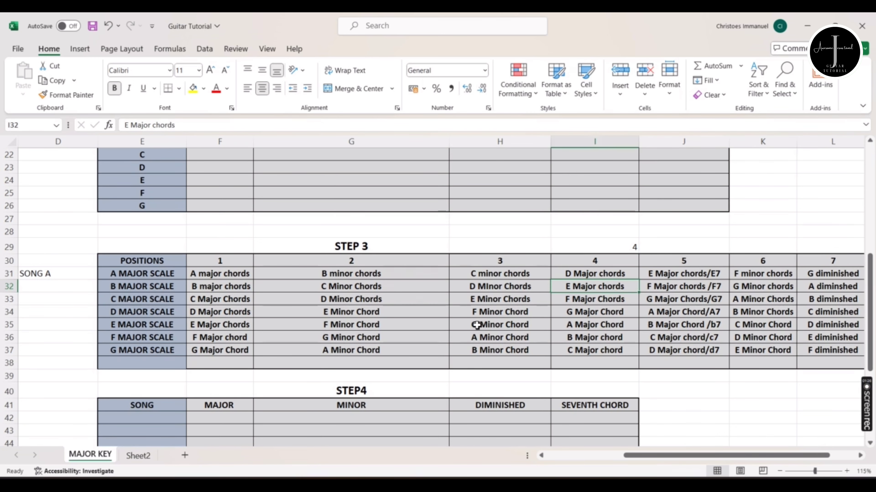
pyautogui.press('Right')
pyautogui.press('Right')
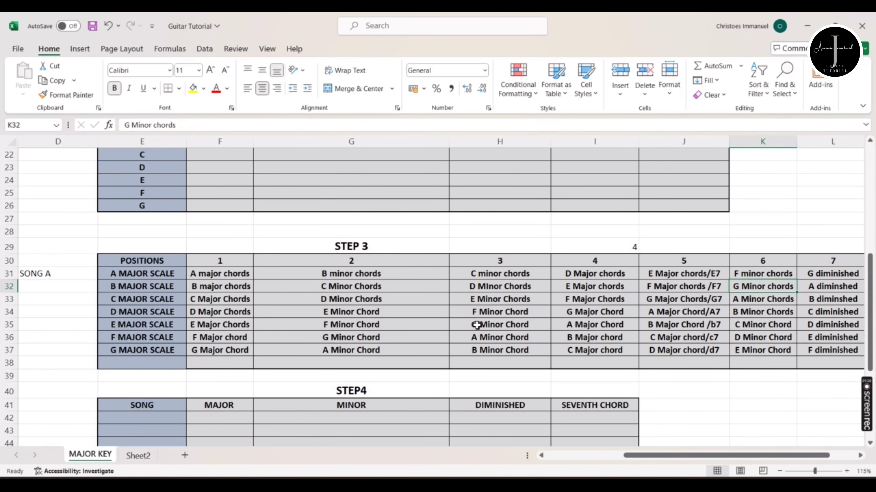
# Recap the B MAJOR SCALE row's seventh chord at position 5 and diminished chord at position 7.
pyautogui.press('Left')
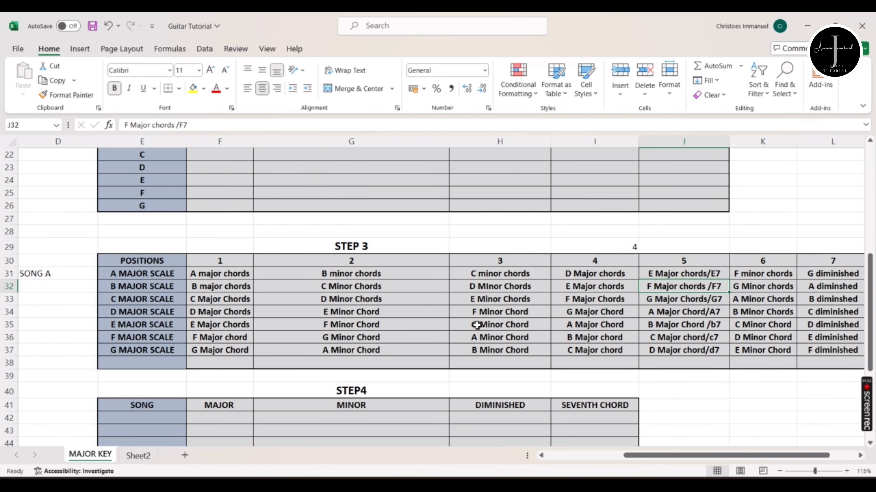
pyautogui.press('Right')
pyautogui.press('Right')
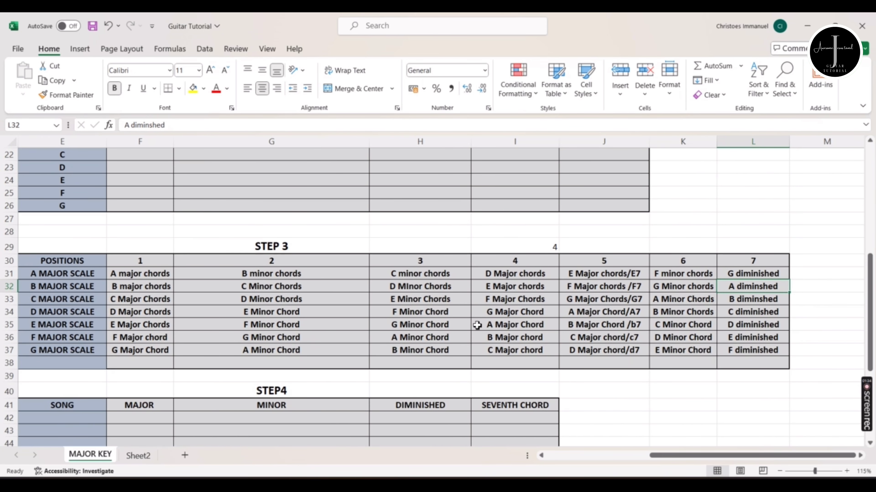
# Return to the start of the B MAJOR SCALE row and move down to the C MAJOR SCALE label.
pyautogui.press('Left')
pyautogui.press('Left')
pyautogui.press('Left')
pyautogui.press('Left')
pyautogui.press('Left')
pyautogui.press('Left')
pyautogui.press('Left')
pyautogui.press('Left')
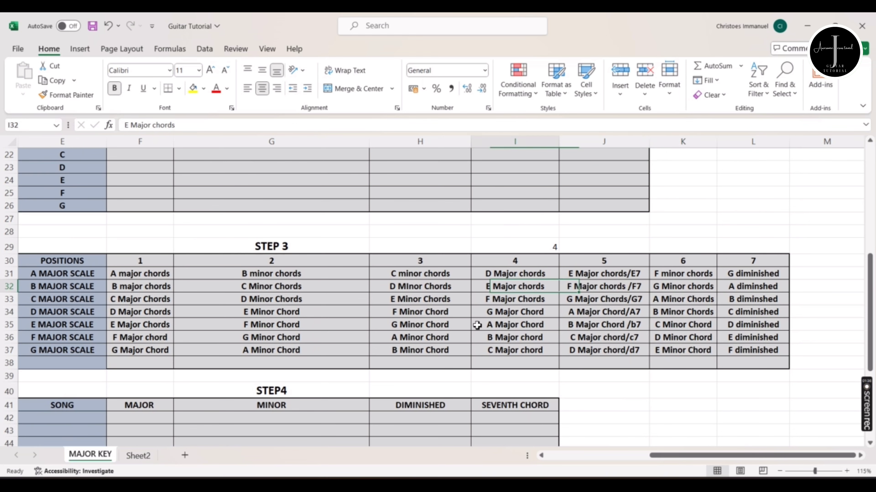
pyautogui.press('Right')
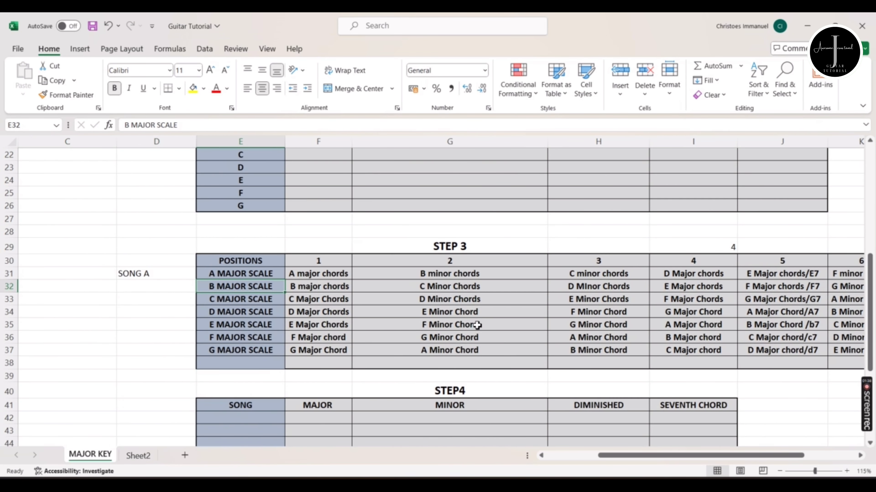
pyautogui.press('Down')
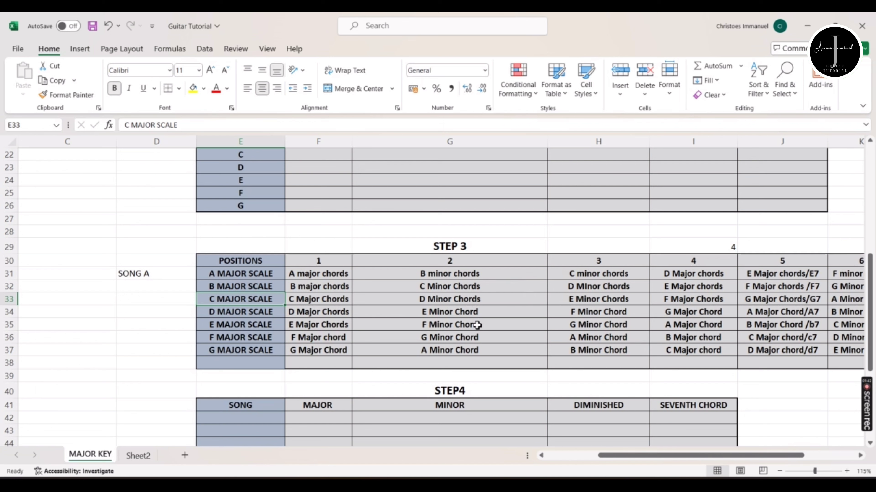
# Walk through all the chords in the C MAJOR SCALE row of Step 3, from position 1 to position 7.
pyautogui.press('Right')
pyautogui.press('Right')
pyautogui.press('Right')
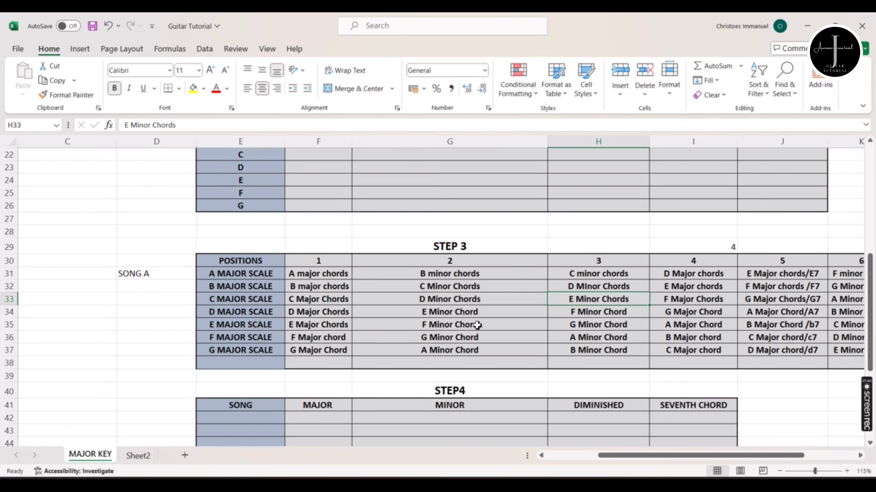
pyautogui.press('Left')
pyautogui.press('Left')
pyautogui.press('Left')
pyautogui.press('Right')
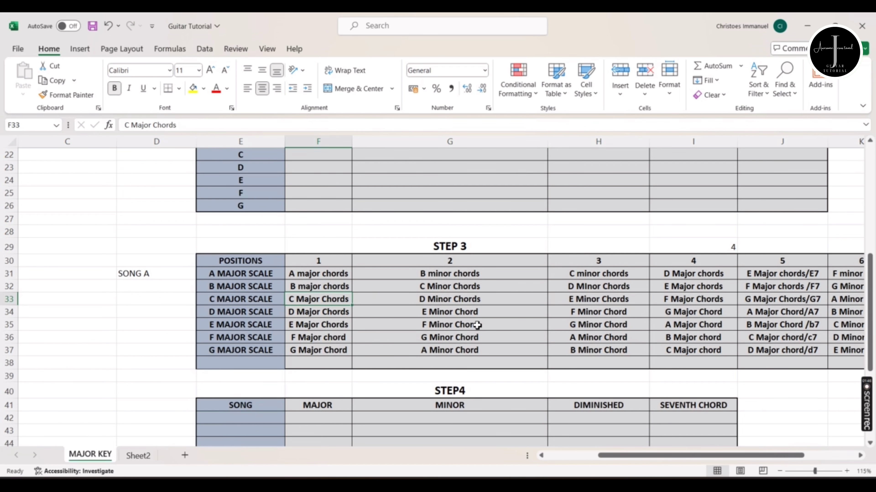
pyautogui.press('Right')
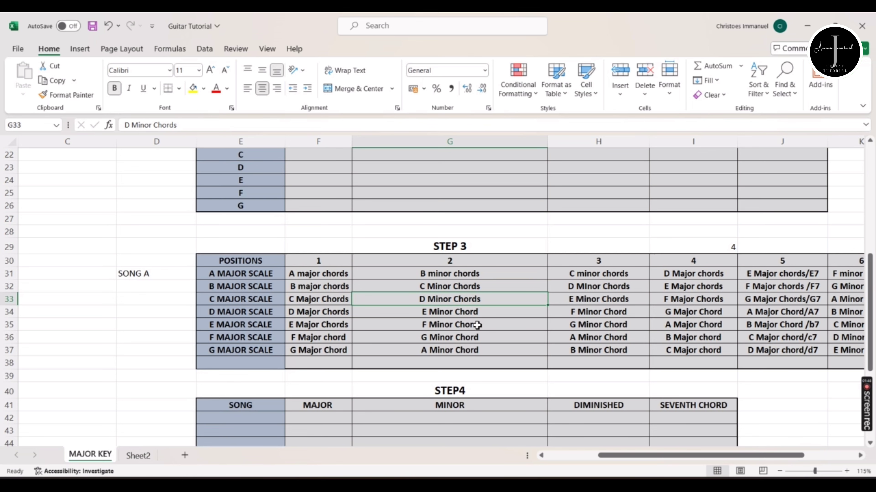
pyautogui.press('Right')
pyautogui.press('Right')
pyautogui.press('Right')
pyautogui.press('Right')
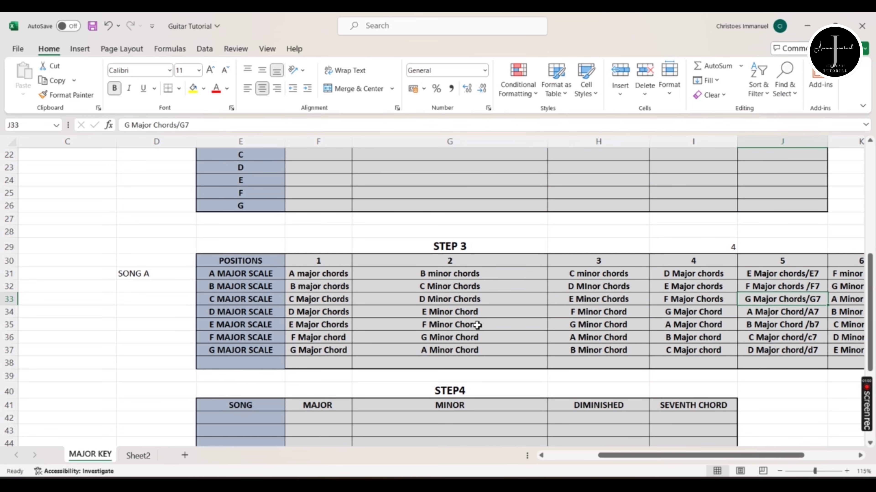
pyautogui.press('Right')
# Return to the C MAJOR SCALE label at the start of its row.
pyautogui.press('Left')
pyautogui.press('Left')
pyautogui.press('Left')
pyautogui.press('Left')
pyautogui.press('Left')
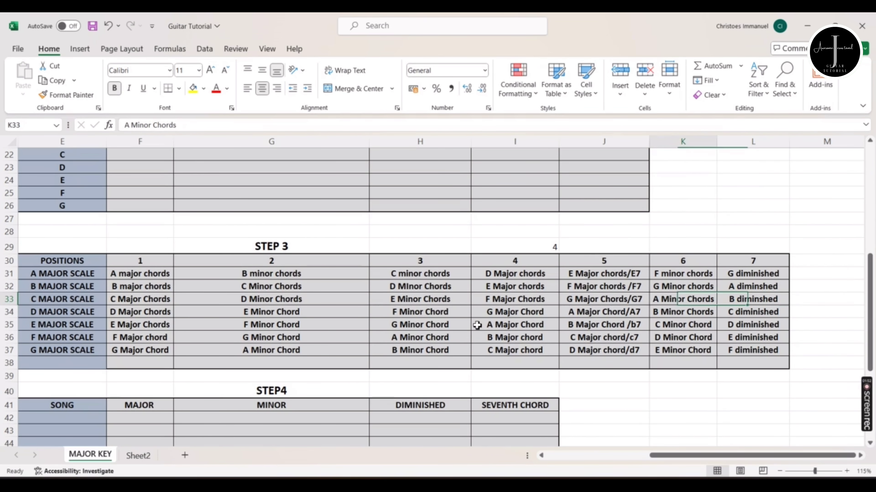
pyautogui.press('Left')
pyautogui.press('Left')
pyautogui.press('Left')
pyautogui.press('Right')
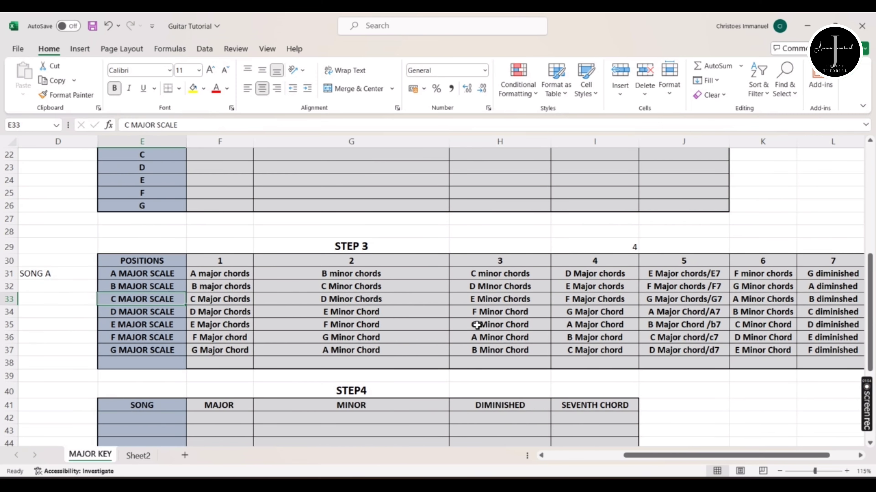
# Run through the C MAJOR SCALE row once more to position 7 and go back to its position 1 chord.
pyautogui.press('Right')
pyautogui.press('Right')
pyautogui.press('Right')
pyautogui.press('Right')
pyautogui.press('Right')
pyautogui.press('Right')
pyautogui.press('Right')
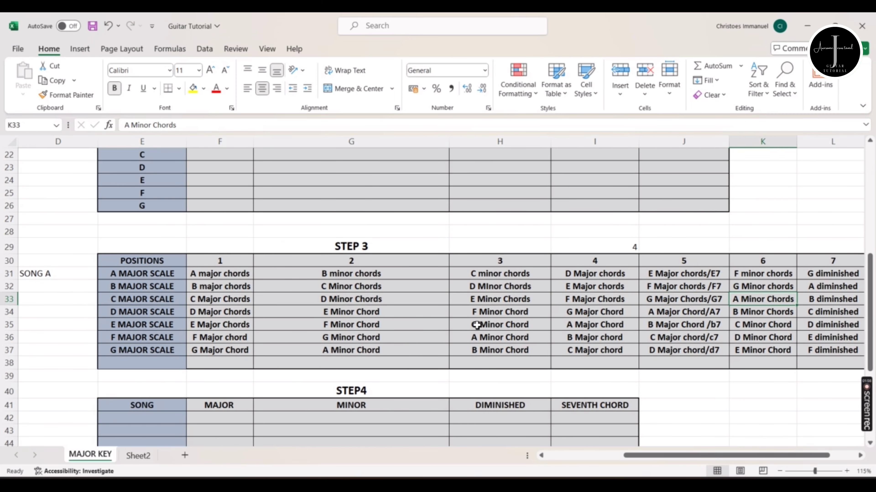
pyautogui.press('Left')
pyautogui.press('Left')
pyautogui.press('Left')
pyautogui.press('Left')
pyautogui.press('Left')
pyautogui.press('Left')
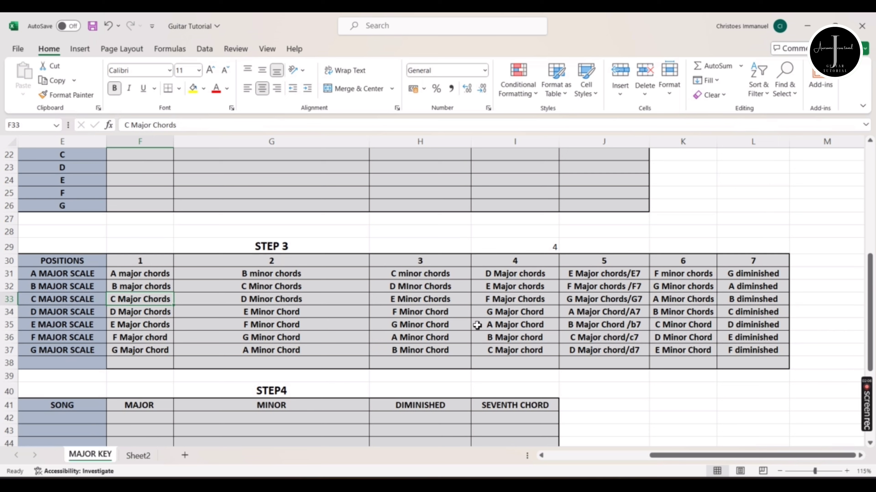
# Go through the C MAJOR SCALE row's major chords at positions 1, 4 and 5, and return to position 1.
pyautogui.press('Right')
pyautogui.press('Right')
pyautogui.press('Right')
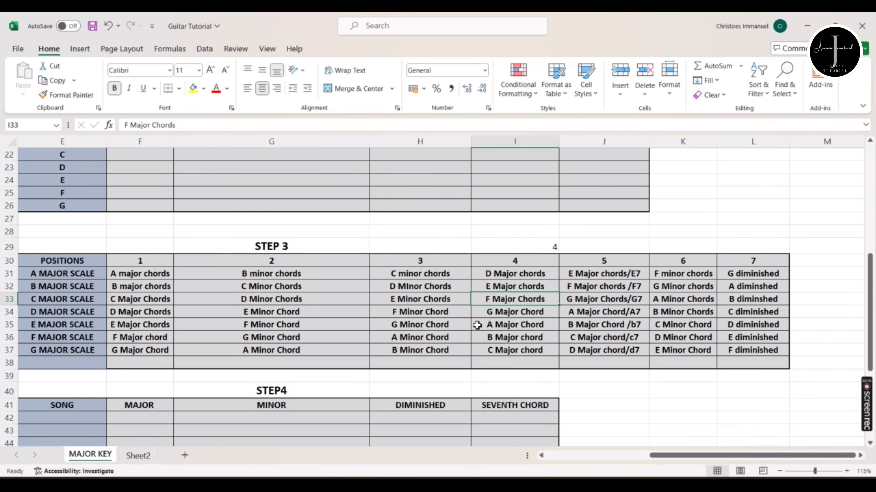
pyautogui.press('Right')
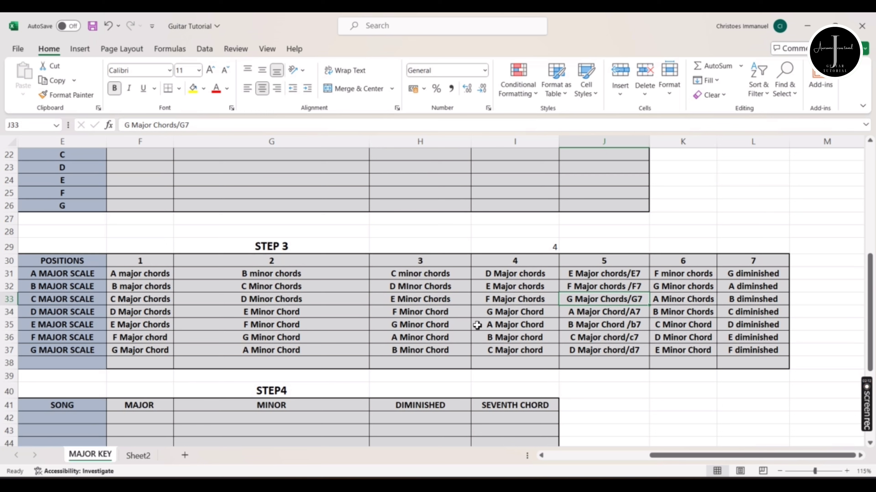
pyautogui.press('Left')
pyautogui.press('Left')
pyautogui.press('Left')
pyautogui.press('Left')
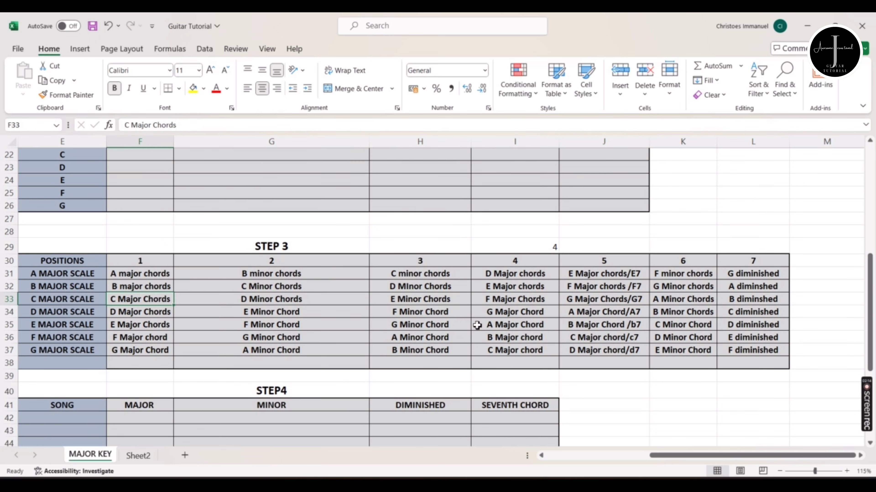
# Go through the C MAJOR SCALE row's minor chords in Step 3 at positions 2, 3 and 6.
pyautogui.press('Right')
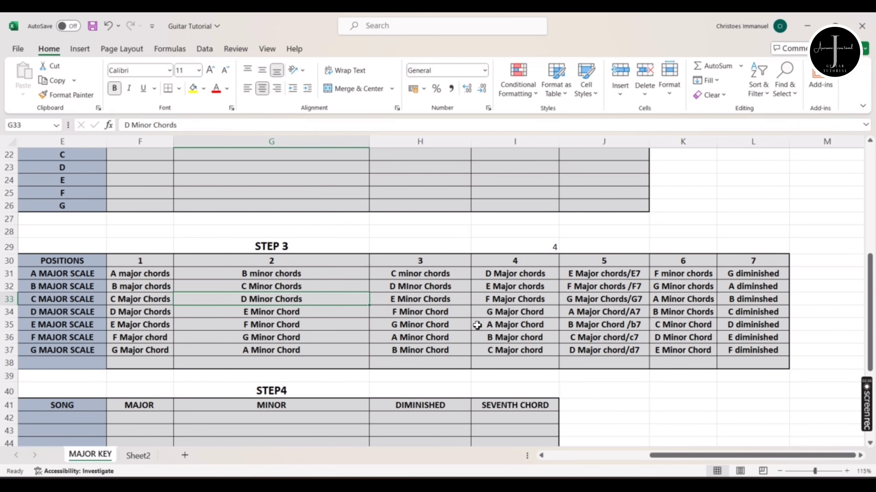
pyautogui.press('Right')
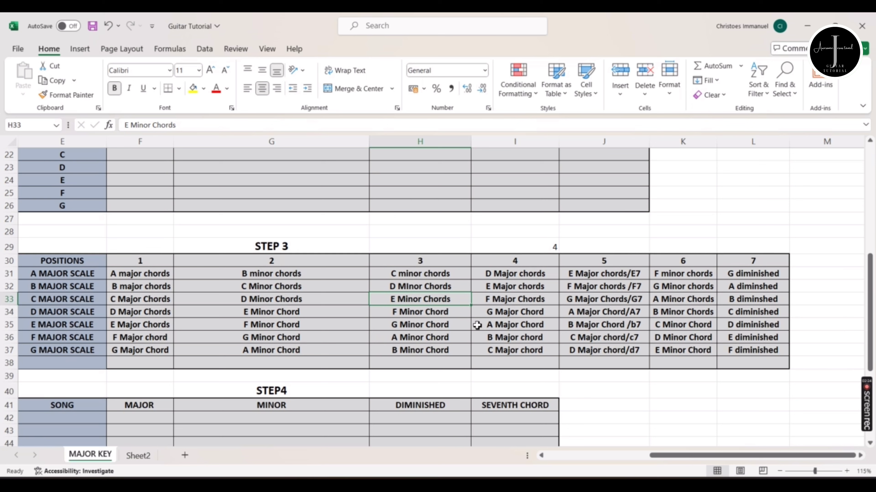
pyautogui.press('Right')
pyautogui.press('Right')
pyautogui.press('Right')
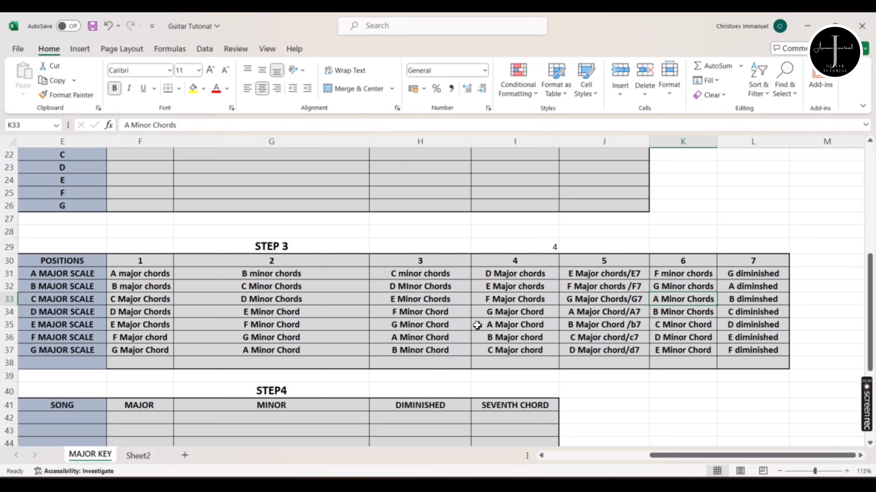
# Go over the C MAJOR SCALE row's seventh chord at position 5 and its diminished chord at position 7.
pyautogui.press('Left')
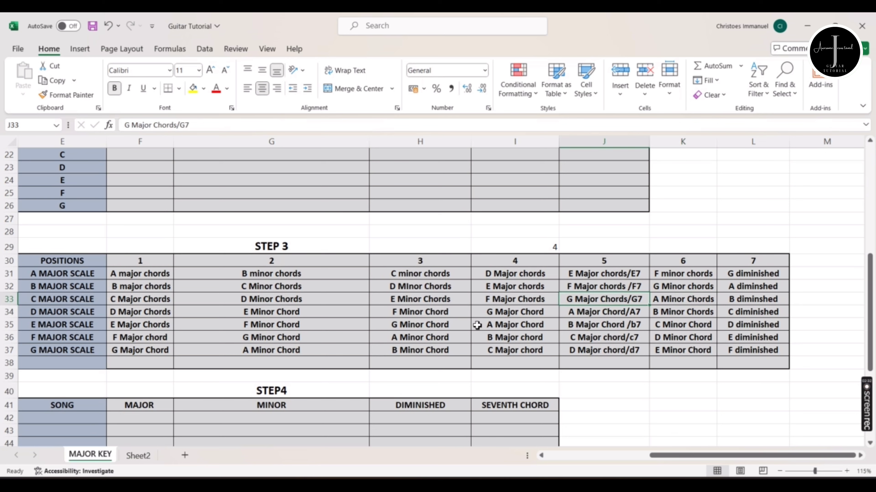
pyautogui.press('Right')
pyautogui.press('Right')
pyautogui.press('Left')
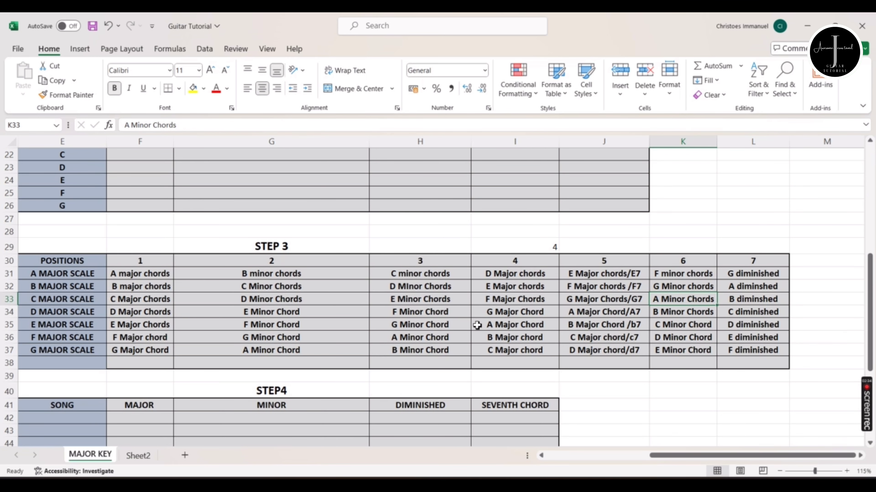
pyautogui.press('Left')
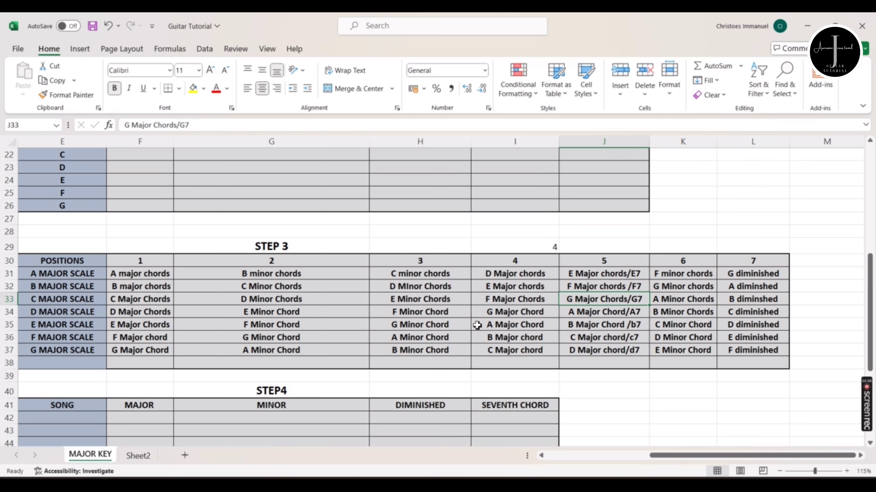
pyautogui.press('Right')
pyautogui.press('Right')
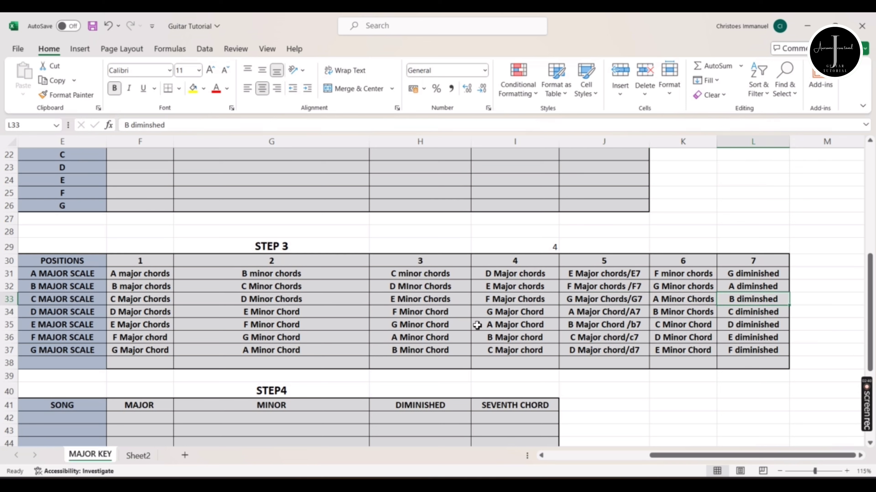
# Return to position 1 of the C MAJOR SCALE row and review its major chords at positions 1, 4 and 5.
pyautogui.press('Left')
pyautogui.press('Left')
pyautogui.press('Left')
pyautogui.press('Left')
pyautogui.press('Left')
pyautogui.press('Left')
pyautogui.press('Left')
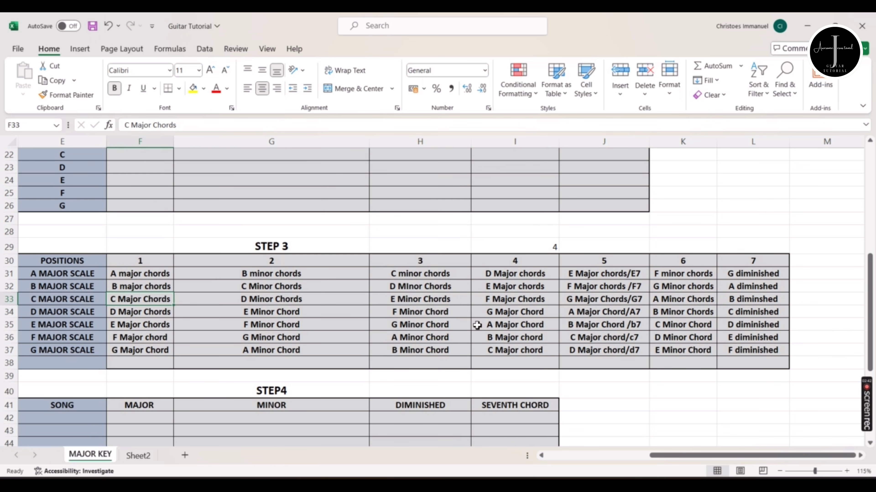
pyautogui.press('Right')
pyautogui.press('Right')
pyautogui.press('Right')
pyautogui.press('Right')
pyautogui.press('Right')
pyautogui.press('Right')
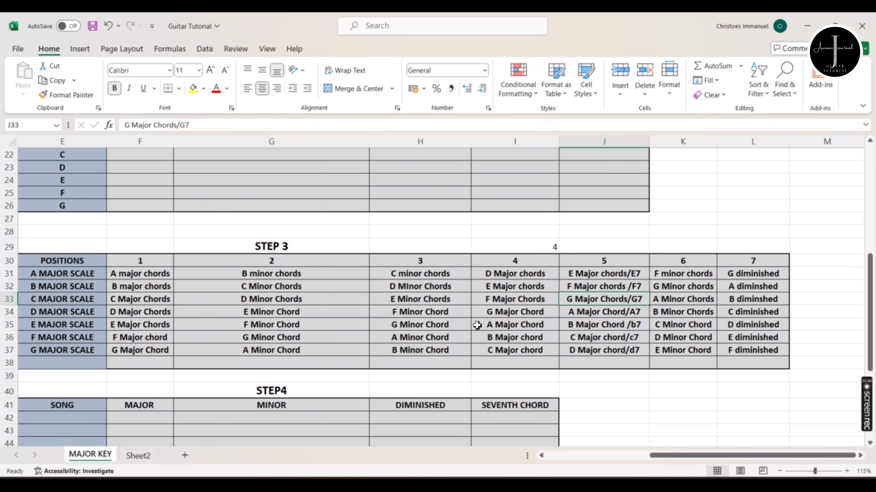
# Go back to position 2 of the C MAJOR SCALE row and review its minor chords at positions 2, 3 and 6.
pyautogui.press('Left')
pyautogui.press('Left')
pyautogui.press('Left')
pyautogui.press('Left')
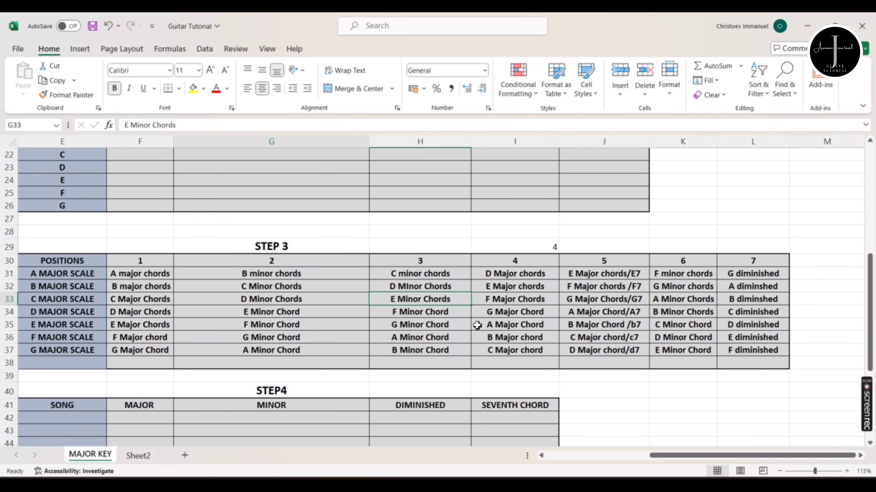
pyautogui.press('Right')
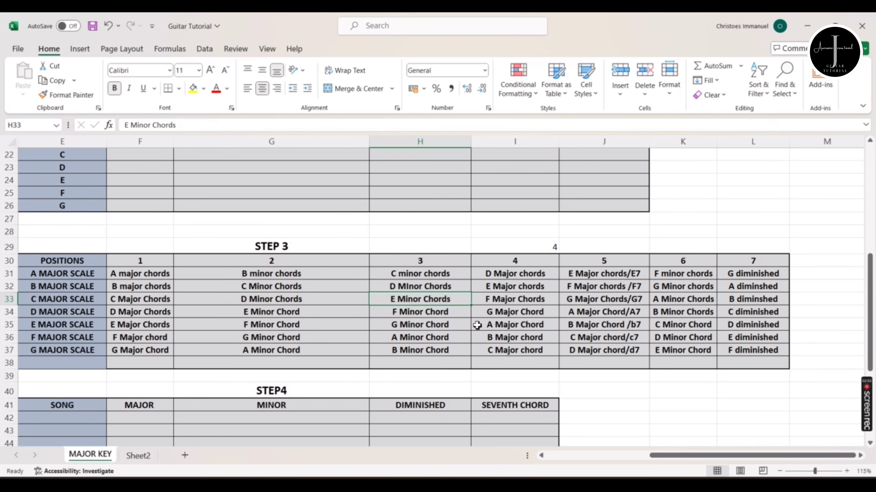
pyautogui.press('Right')
pyautogui.press('Right')
pyautogui.press('Right')
# Show the seventh chord at position 5 and the diminished chord at position 7 of the C MAJOR SCALE row.
pyautogui.press('Left')
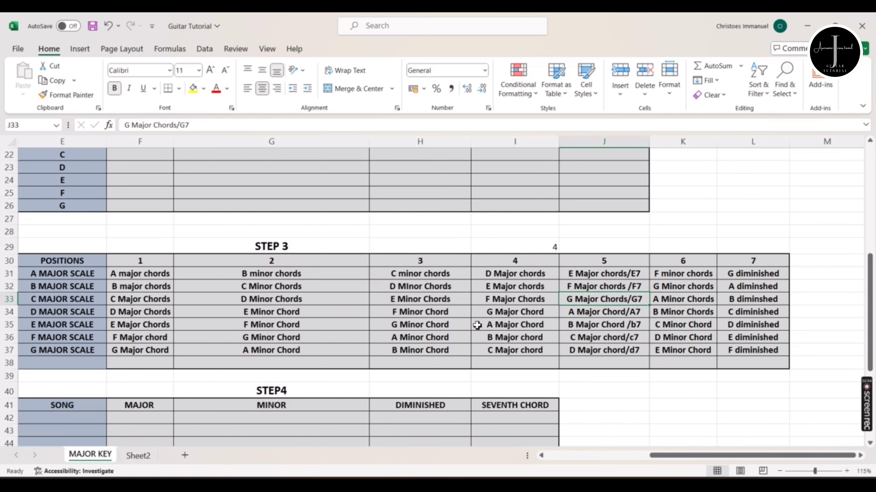
pyautogui.press('Right')
pyautogui.press('Right')
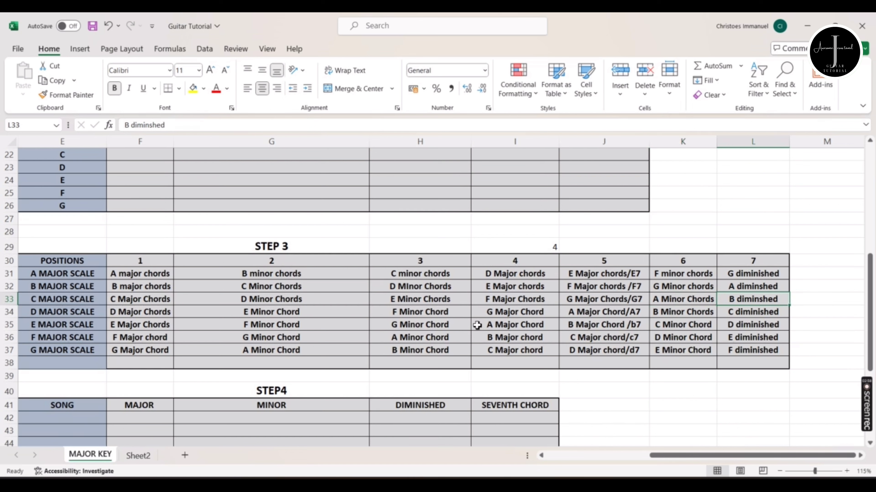
# Go back to the start of the C MAJOR SCALE row and move to its position 2 chord.
pyautogui.press('Left')
pyautogui.press('Left')
pyautogui.press('Left')
pyautogui.press('Left')
pyautogui.press('Left')
pyautogui.press('Left')
pyautogui.press('Left')
pyautogui.press('Left')
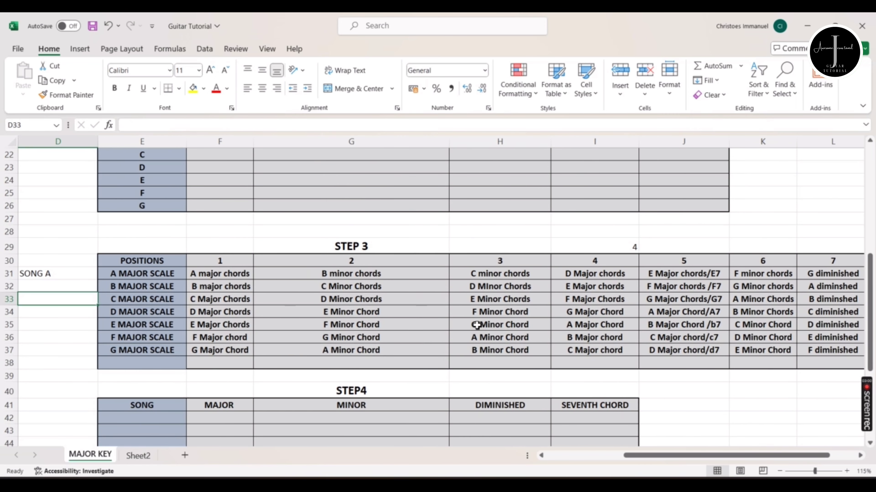
pyautogui.press('Right')
pyautogui.press('Right')
pyautogui.press('Right')
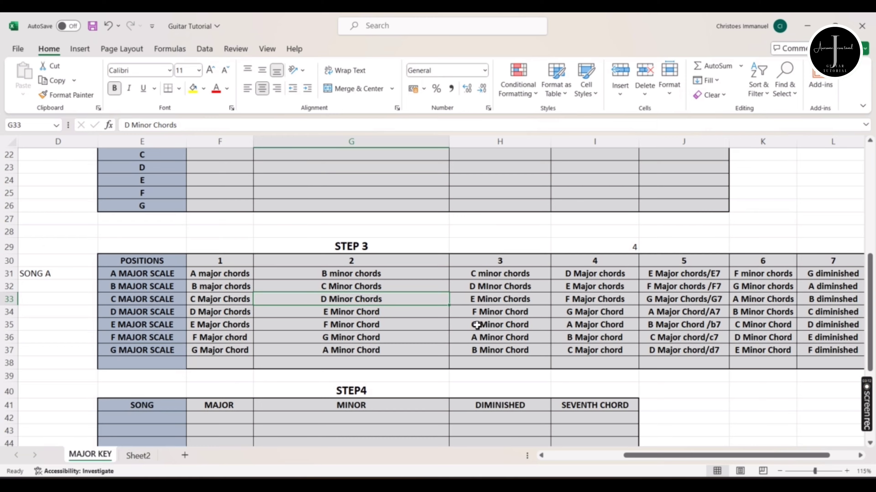
# Enter "C XXXXDDDF" in the first SONG cell of the Step 4 table and insert "MAJOR SCALE" after the C.
pyautogui.scroll(-3, 477, 324)
pyautogui.click(160, 305)
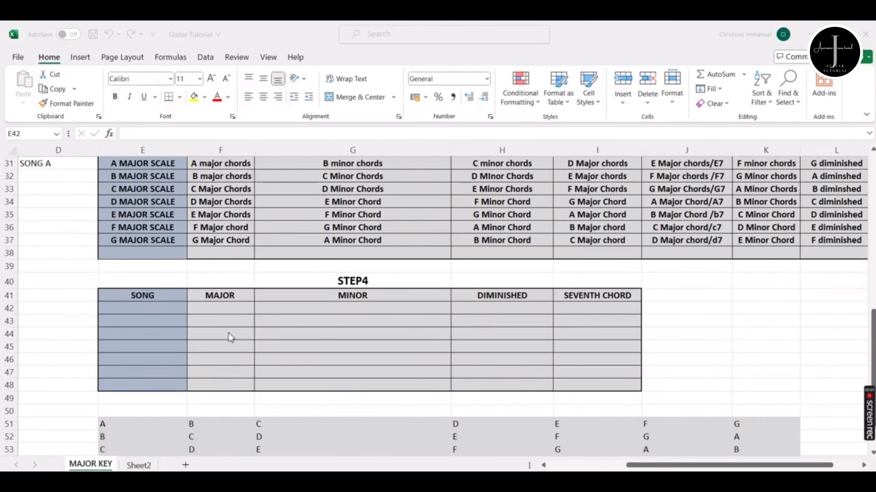
pyautogui.click(152, 307)
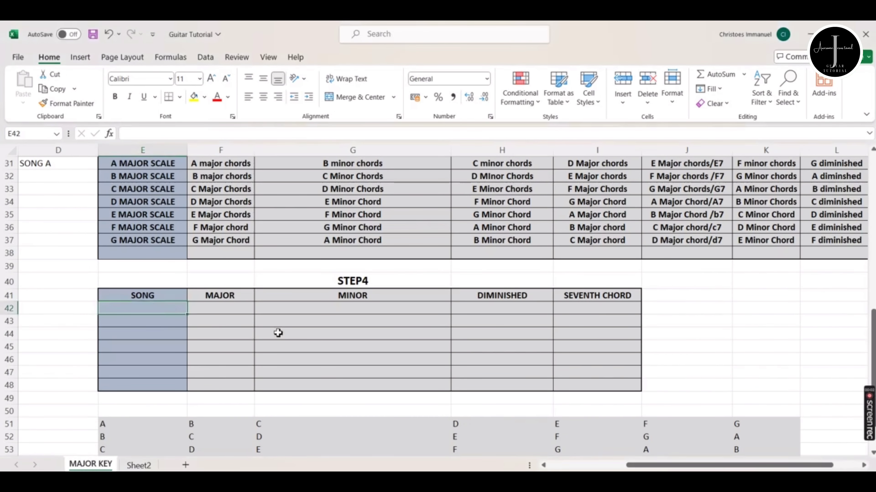
pyautogui.write('C')
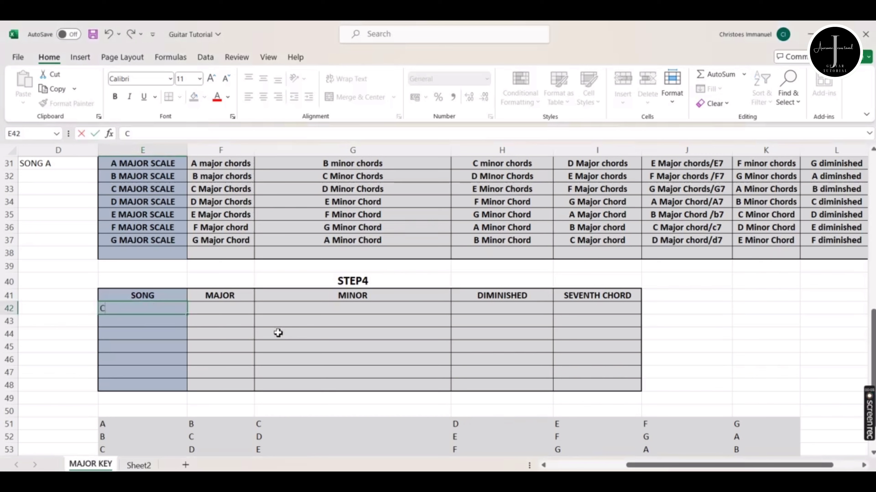
pyautogui.write(' XXXXDDDF')
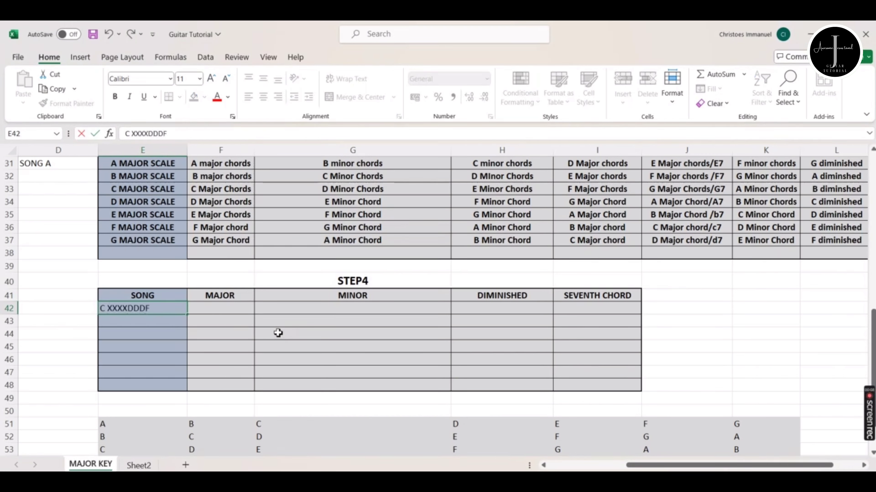
pyautogui.click(142, 322)
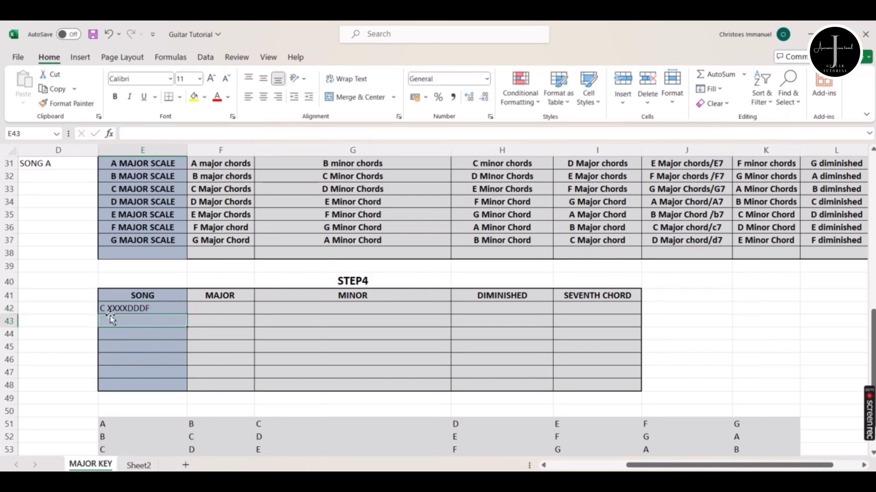
pyautogui.doubleClick(109, 309)
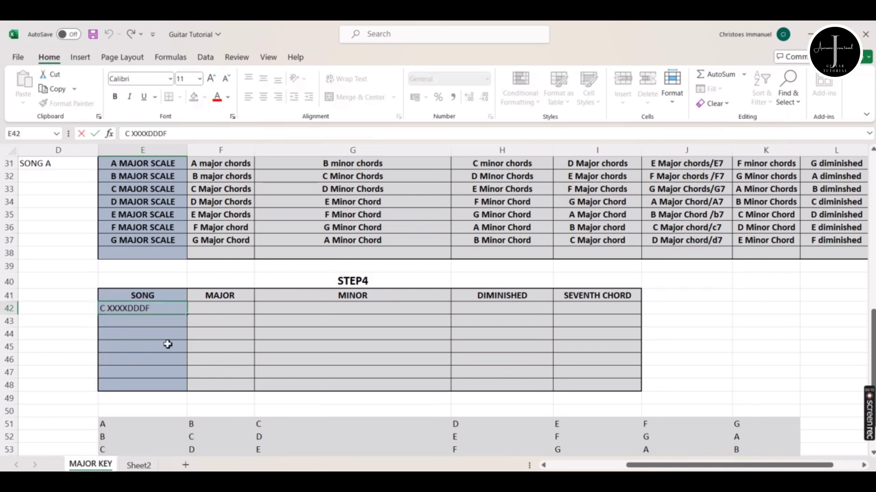
pyautogui.write('MAJOR SCALE')
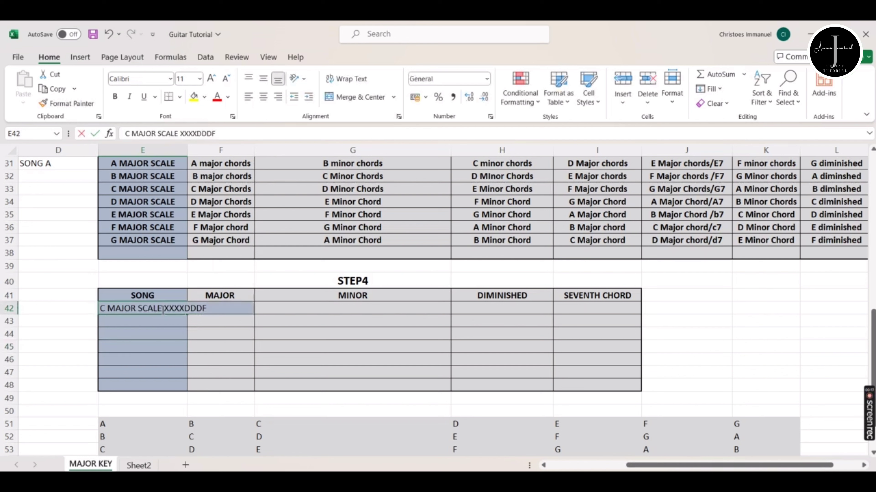
# Replace the placeholder letters at the end of the first SONG entry so it reads "C MAJOR SCALE DEE".
pyautogui.doubleClick(215, 309)
pyautogui.press('BackSpace')
pyautogui.press('BackSpace')
pyautogui.press('BackSpace')
pyautogui.press('BackSpace')
pyautogui.press('BackSpace')
pyautogui.press('BackSpace')
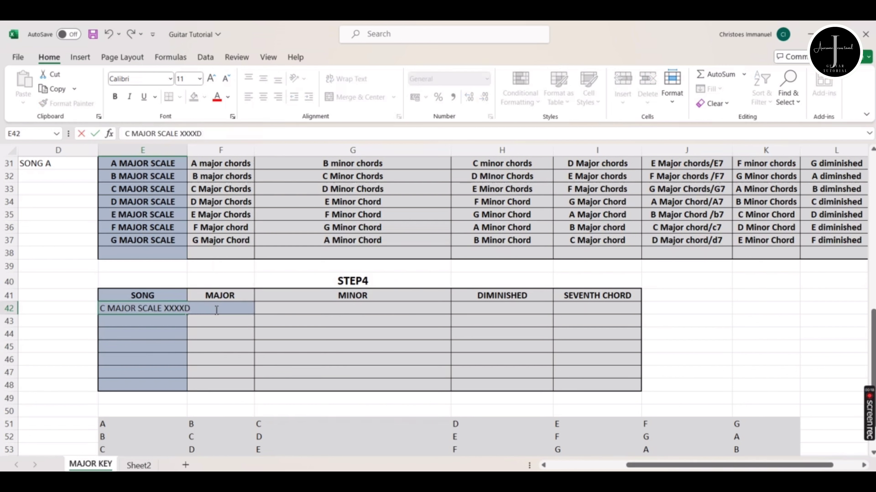
pyautogui.press('BackSpace')
pyautogui.press('BackSpace')
pyautogui.write('DDD')
pyautogui.press('BackSpace')
pyautogui.press('BackSpace')
pyautogui.write('EE')
pyautogui.click(183, 346)
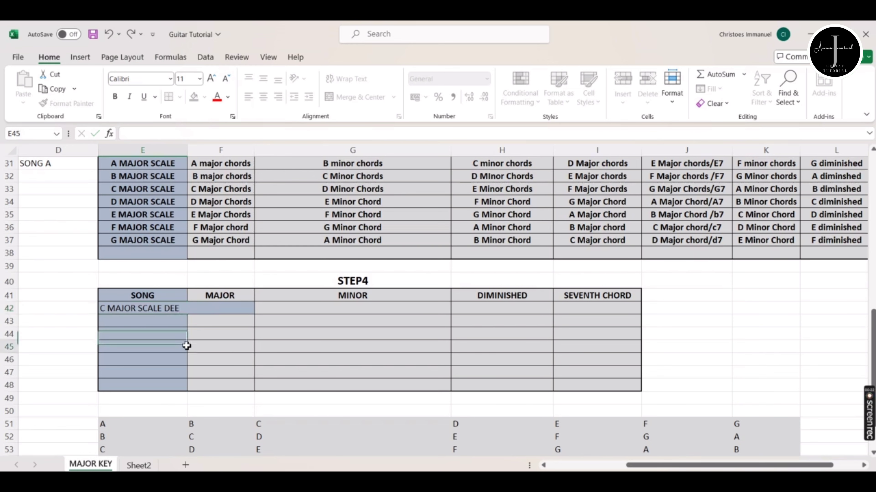
# Look up the C major scale's major chords in Step 3 and enter "C, F G" in the song's MAJOR cell.
pyautogui.click(210, 311)
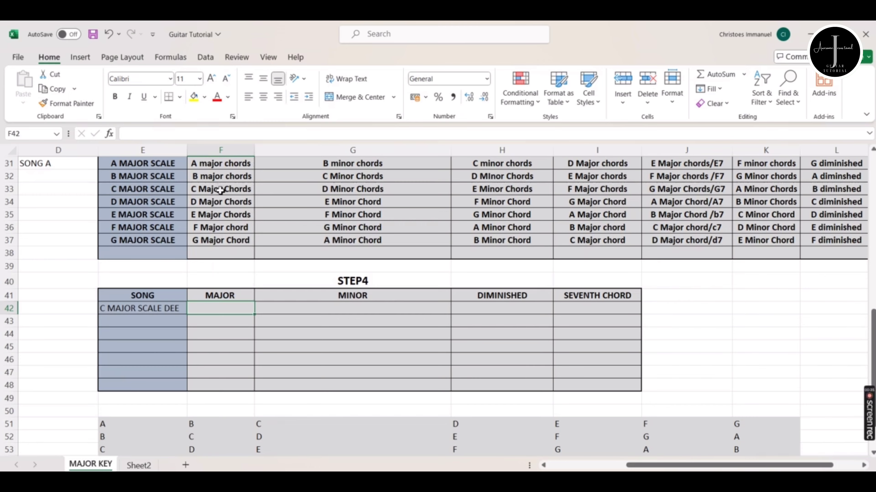
pyautogui.scroll(1, 220, 191)
pyautogui.click(230, 236)
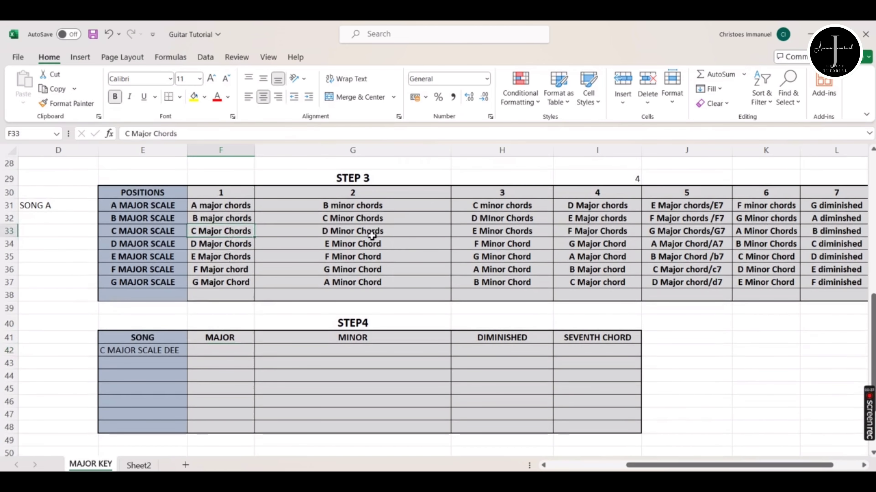
pyautogui.click(598, 234)
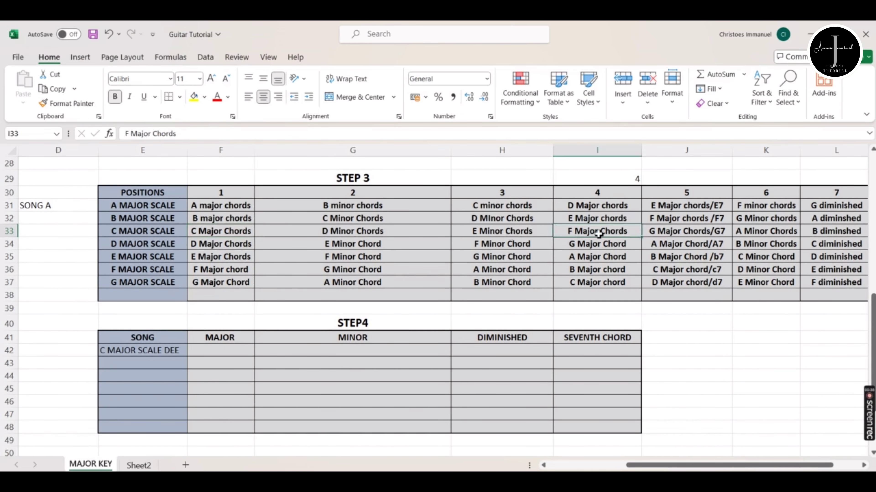
pyautogui.click(226, 349)
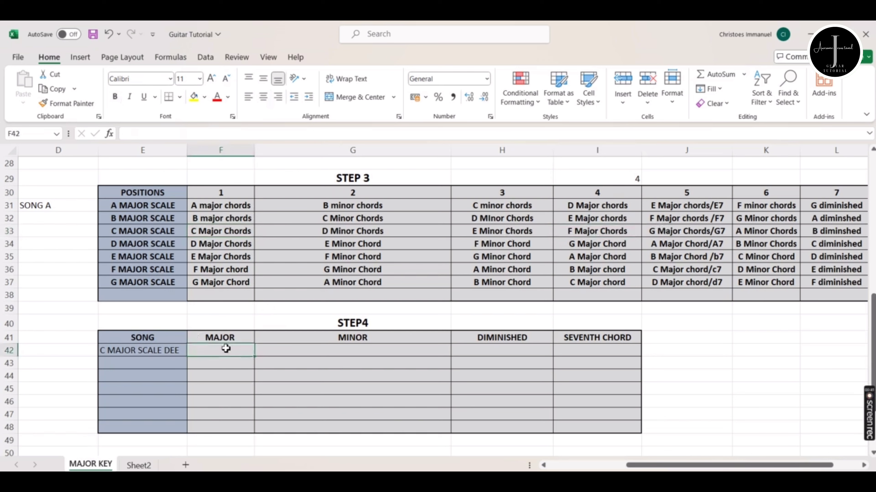
pyautogui.write('C, F G')
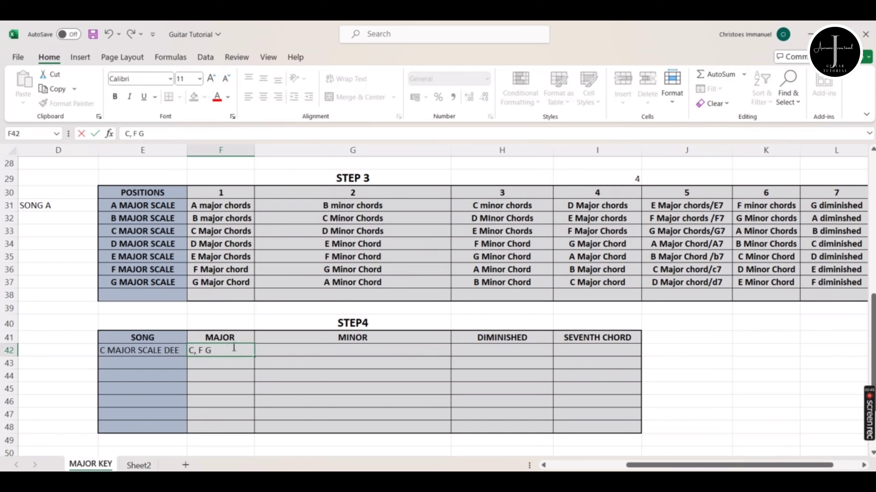
# Look up the C major scale's minor chords in Step 3 and enter "D MINOR , E MINOR AND" in the first song's MINOR cell.
pyautogui.click(337, 355)
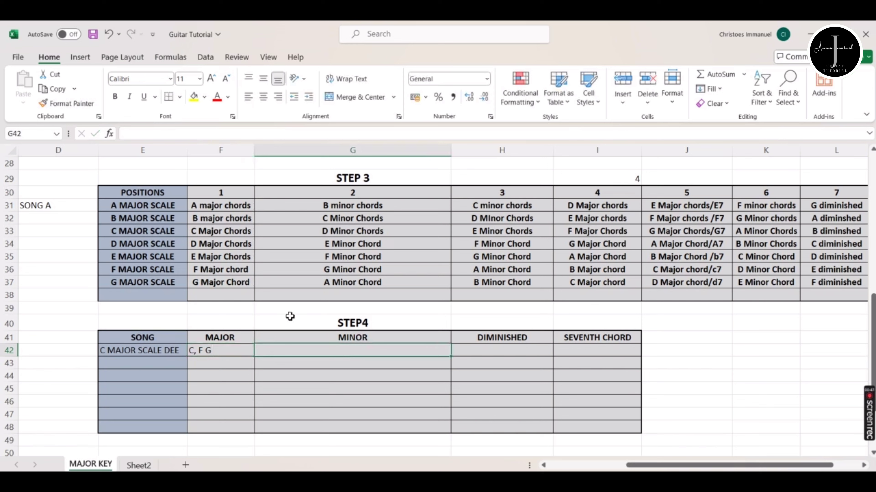
pyautogui.click(352, 234)
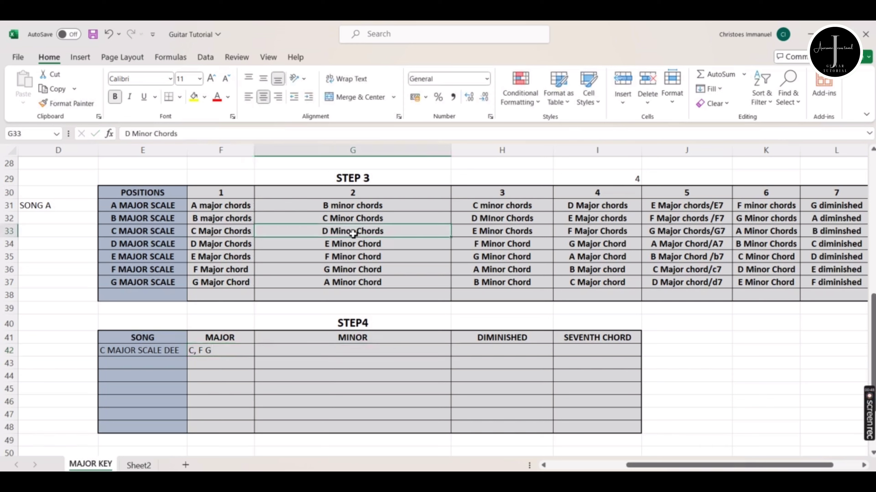
pyautogui.click(486, 233)
pyautogui.click(750, 233)
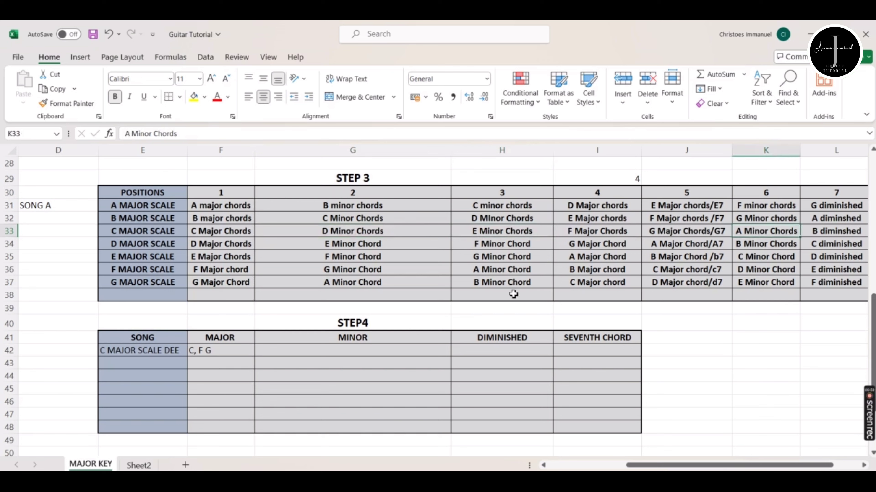
pyautogui.doubleClick(353, 350)
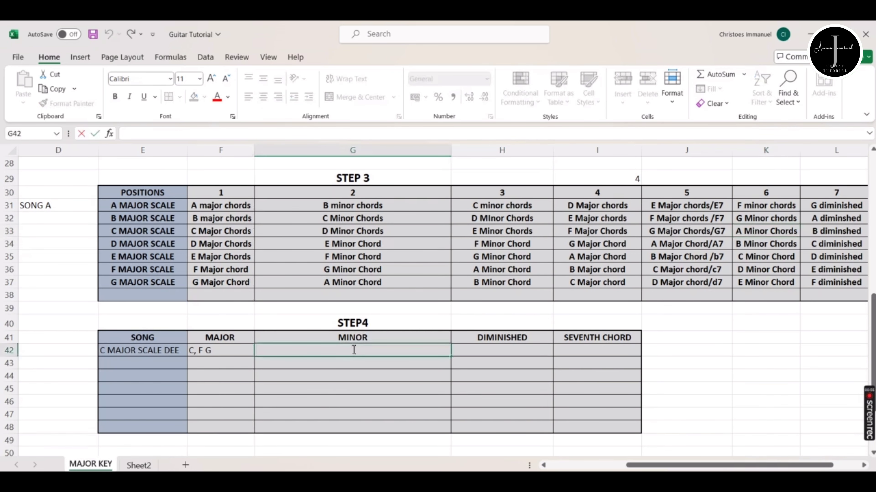
pyautogui.write('D MINOR , E M')
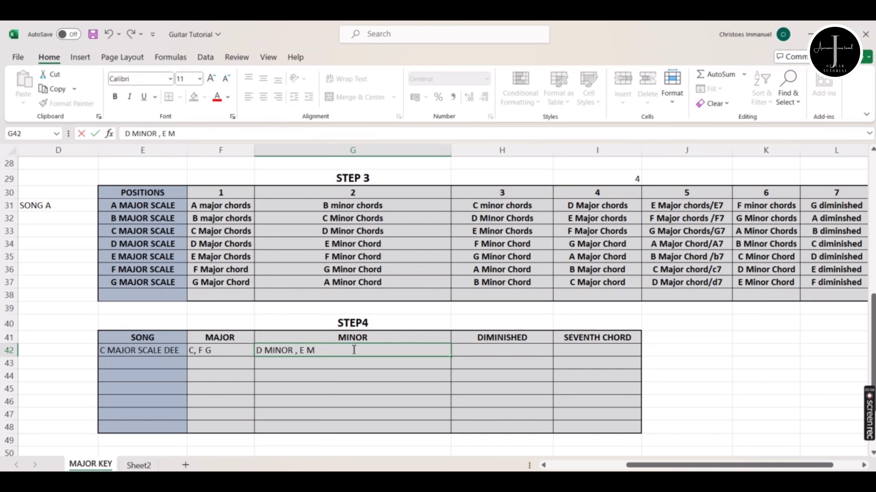
pyautogui.write('INOR AND')
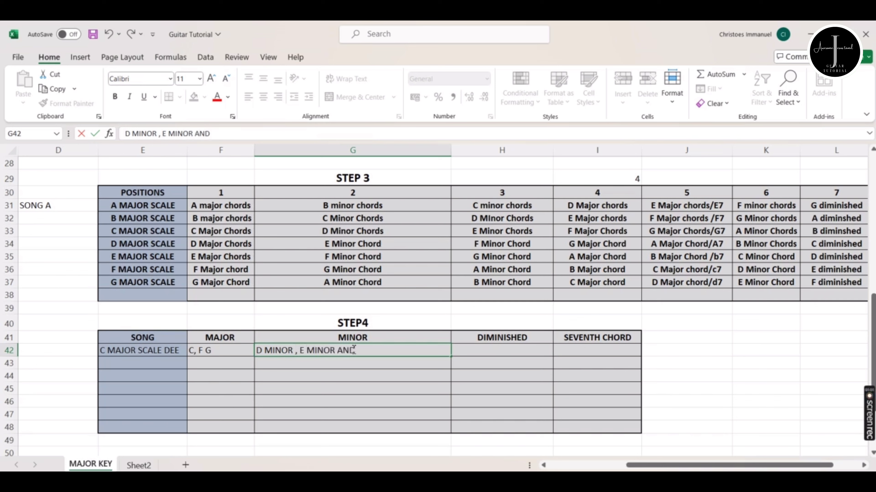
# Replace the trailing "AND" with "&" and complete the MINOR entry as "D MINOR , E MINOR & A MINOR".
pyautogui.press('Num_Lock')
pyautogui.press('BackSpace')
pyautogui.press('BackSpace')
pyautogui.press('BackSpace')
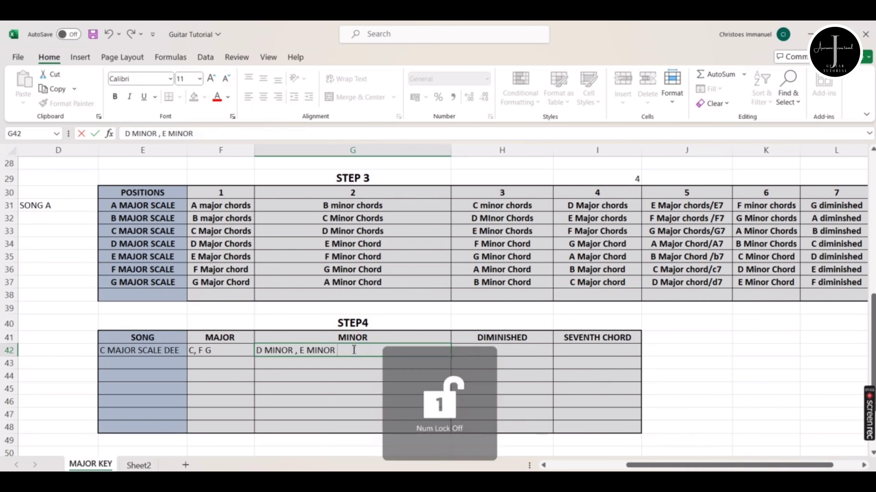
pyautogui.press('Num_Lock')
pyautogui.write('&A MINOTR')
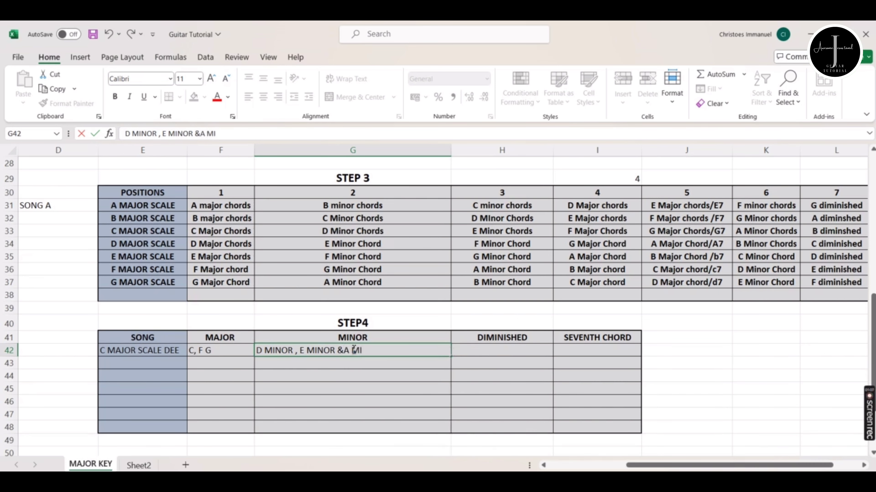
pyautogui.press('BackSpace')
pyautogui.press('BackSpace')
pyautogui.write('R')
pyautogui.click(342, 352)
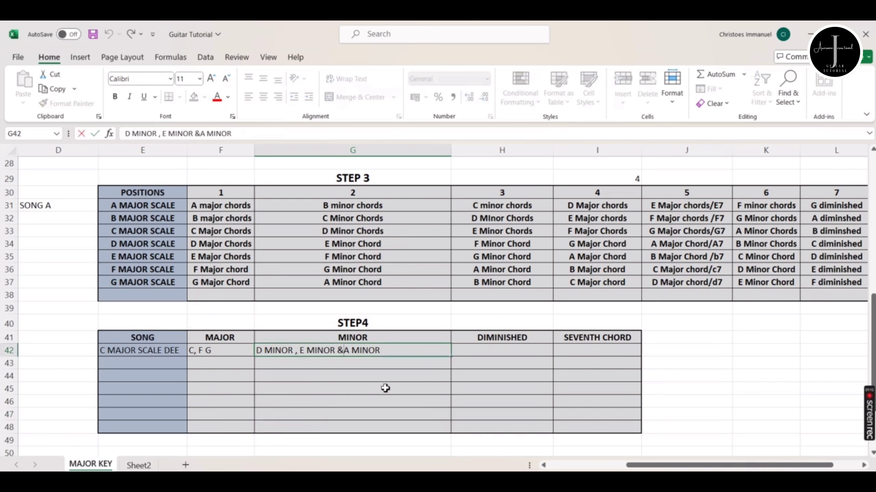
pyautogui.press('Tab')
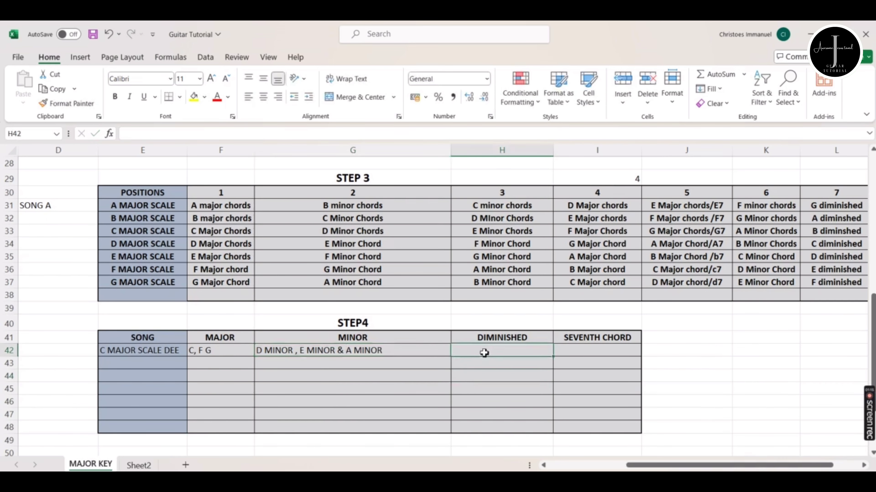
# Look up the C major scale's position 7 chord in Step 3 and enter "B DIM" in the song's DIMINISHED cell.
pyautogui.click(142, 234)
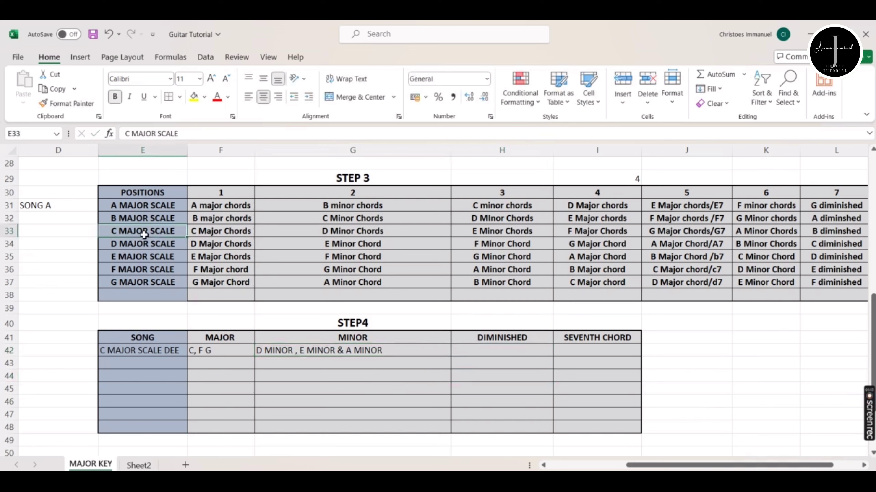
pyautogui.click(842, 232)
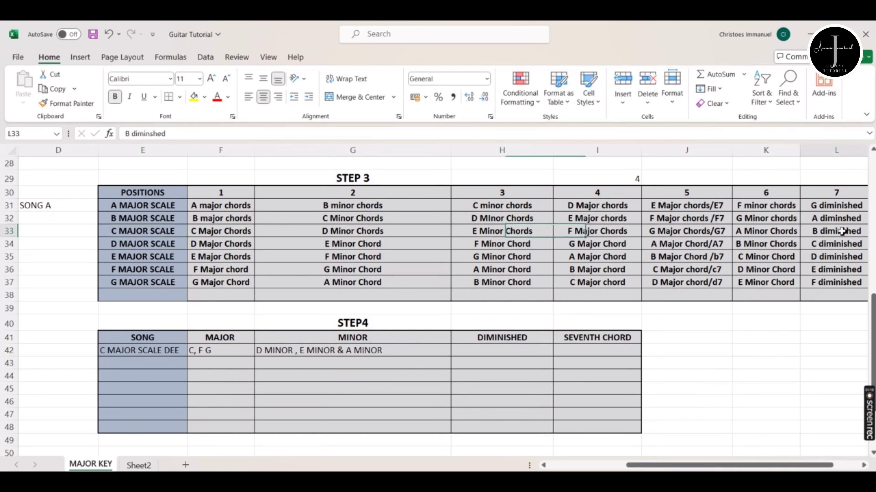
pyautogui.click(527, 352)
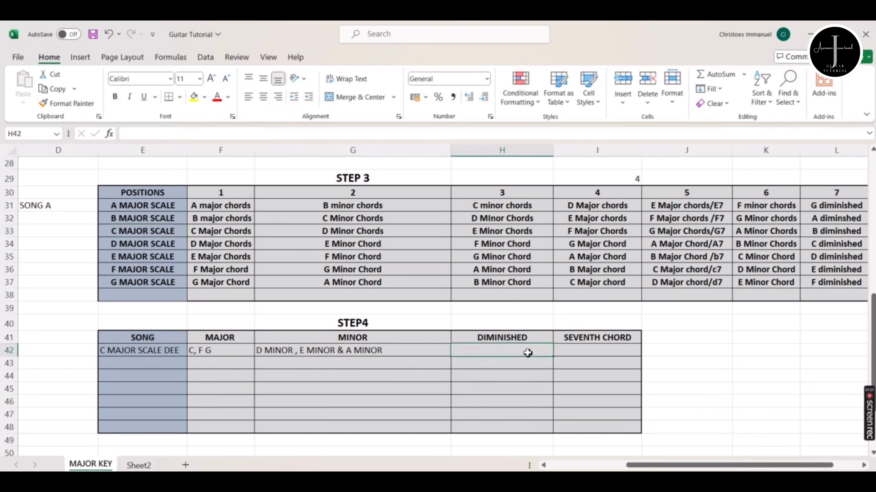
pyautogui.write('B DIM')
pyautogui.press('Return')
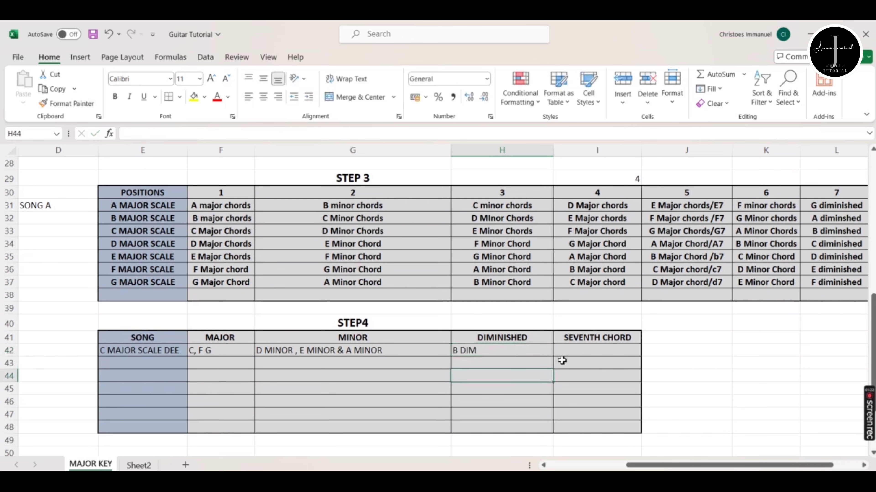
# Look up the C major scale's position 5 chord in Step 3 and enter "G7" in the song's SEVENTH CHORD cell.
pyautogui.click(582, 350)
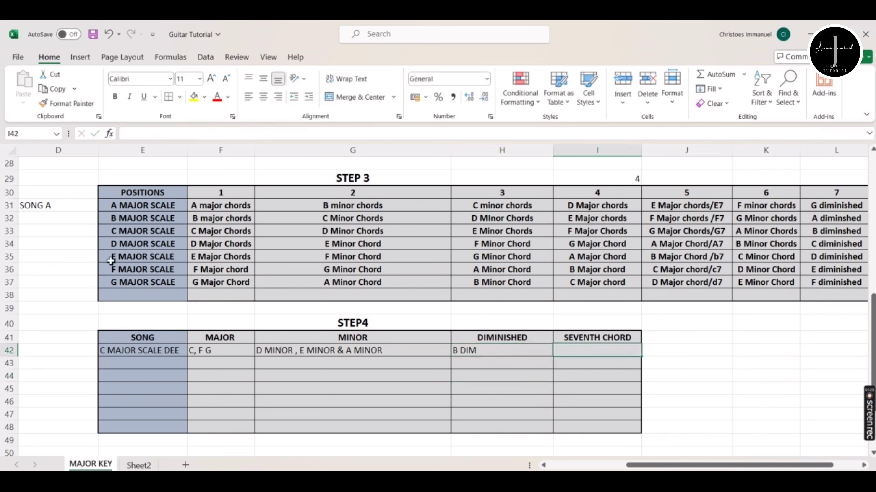
pyautogui.click(119, 236)
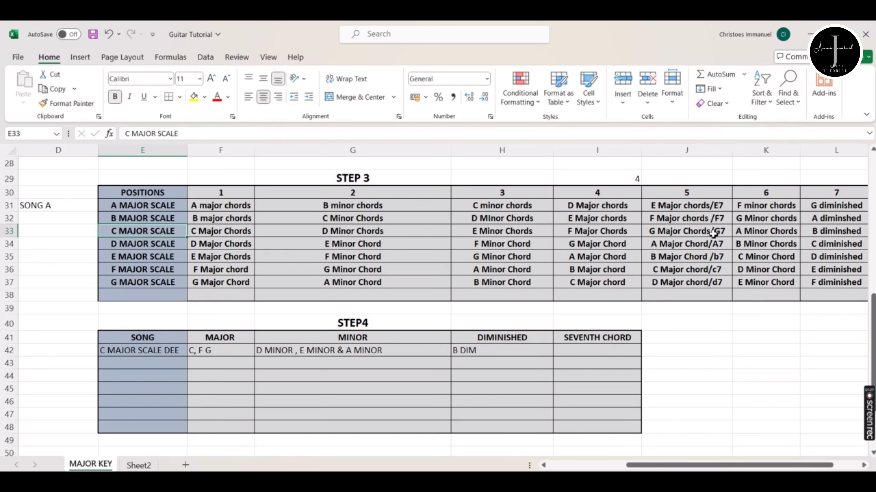
pyautogui.click(691, 235)
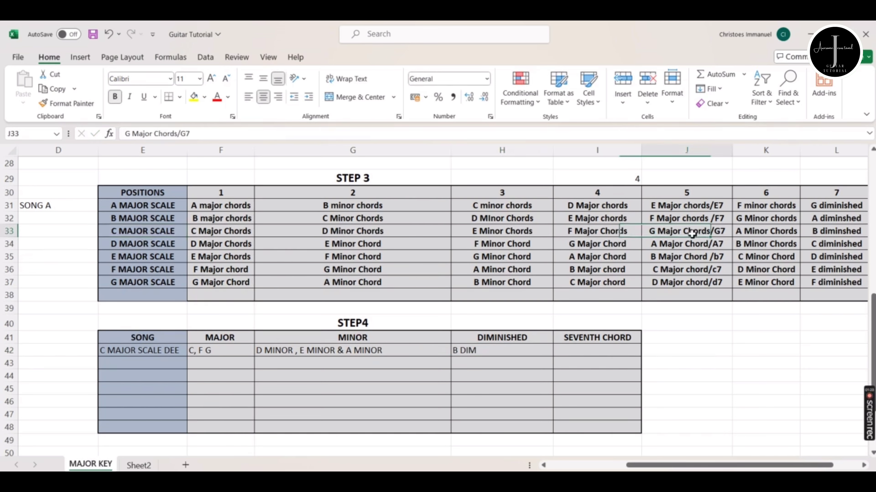
pyautogui.doubleClick(577, 351)
pyautogui.write('G7')
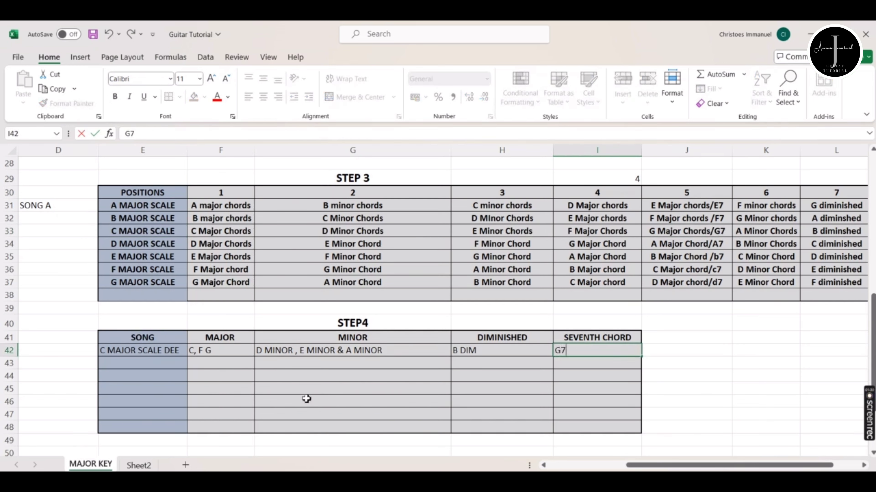
pyautogui.click(305, 397)
pyautogui.click(177, 365)
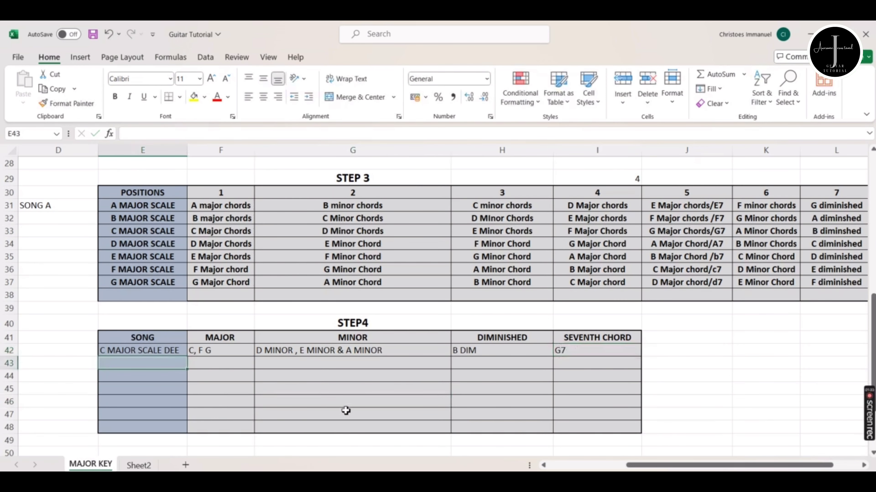
pyautogui.press('Up')
pyautogui.press('Right')
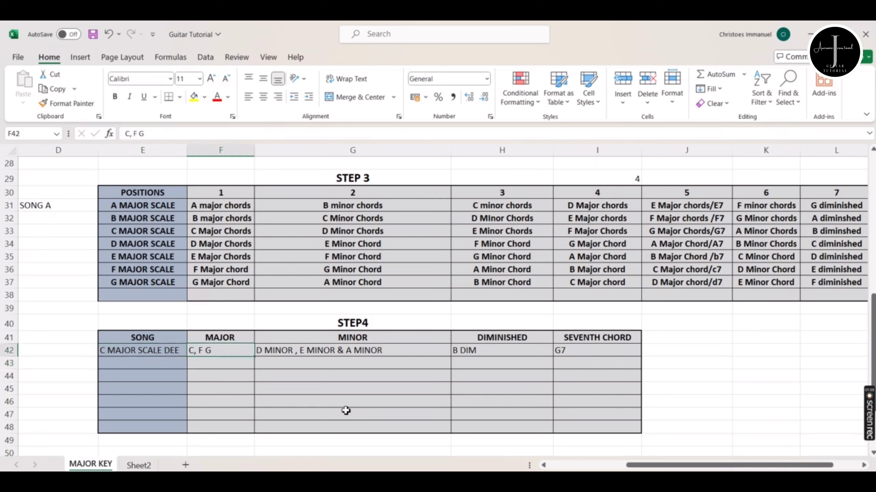
pyautogui.press('Down')
pyautogui.press('Right')
pyautogui.press('Right')
pyautogui.press('Right')
pyautogui.press('Down')
pyautogui.press('Down')
pyautogui.press('Down')
pyautogui.press('Down')
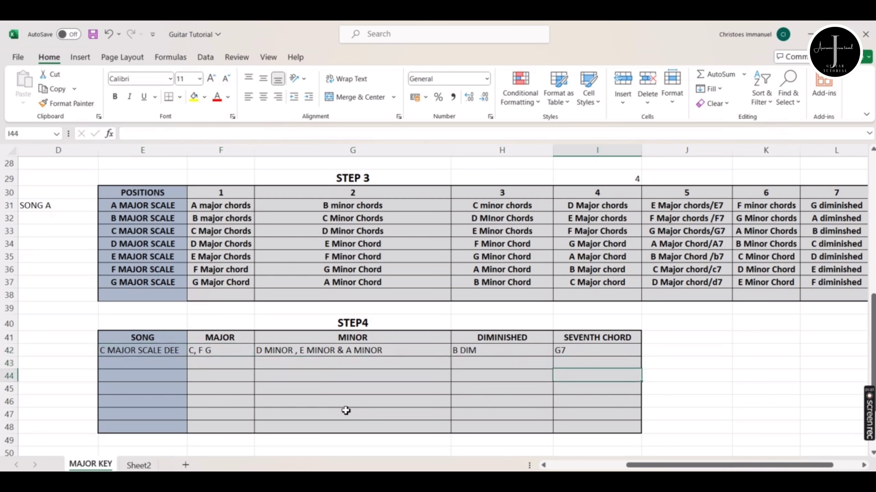
pyautogui.press('Left')
pyautogui.press('Left')
pyautogui.press('Left')
pyautogui.press('Left')
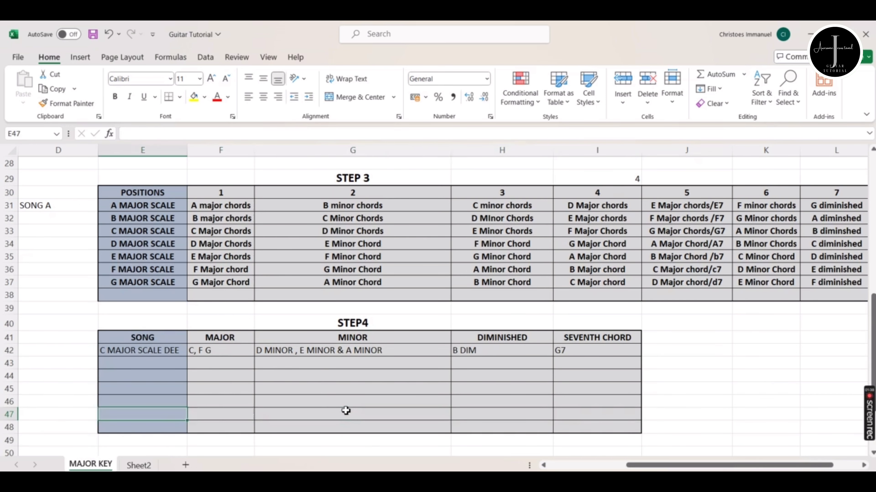
# Enter "D MAJOR SCALE SSS" in the second SONG cell of the Step 4 table.
pyautogui.press('Up')
pyautogui.press('Up')
pyautogui.press('Up')
pyautogui.press('Up')
pyautogui.write('D')
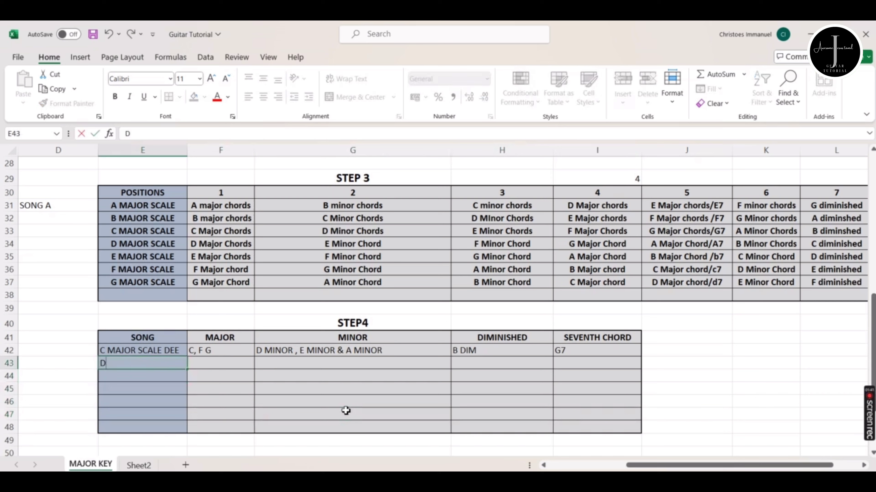
pyautogui.write(' MAJOR SC')
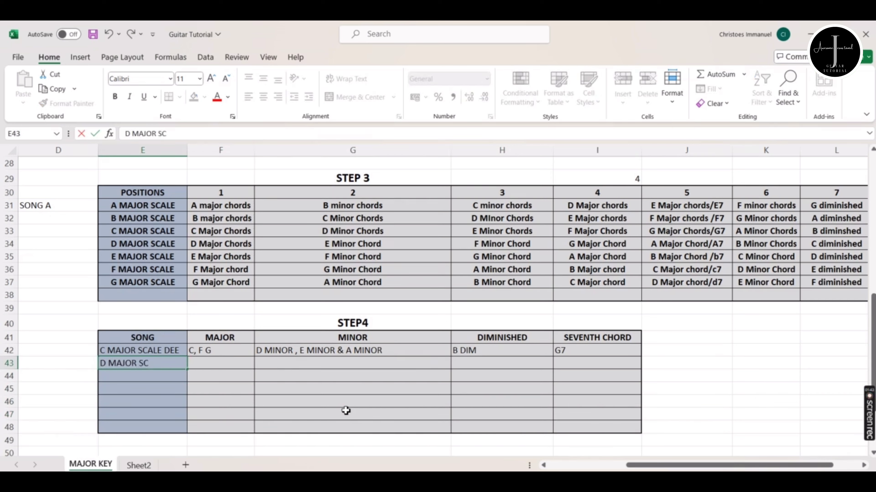
pyautogui.write('ALE SSS')
pyautogui.click(229, 402)
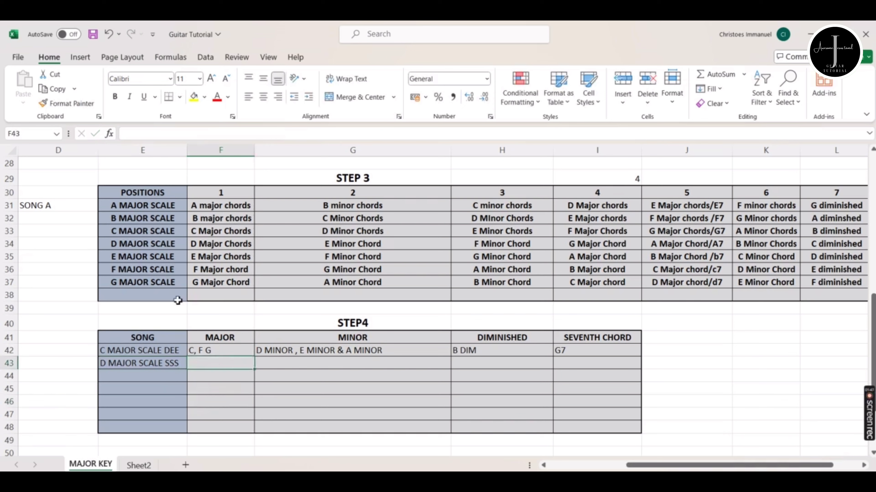
# Go through the D MAJOR SCALE row in Step 3 and the second song's MINOR, DIMINISHED and SEVENTH CHORD cells in Step 4.
pyautogui.click(144, 245)
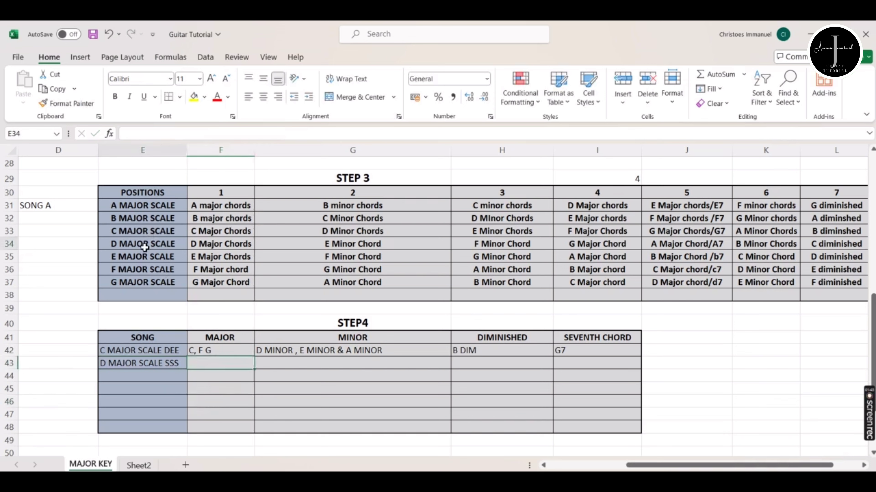
pyautogui.click(355, 247)
pyautogui.click(332, 368)
pyautogui.click(479, 367)
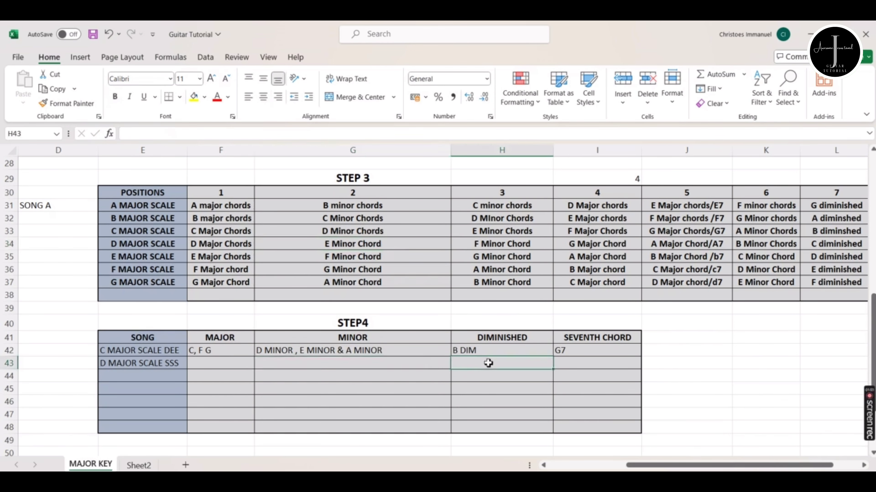
pyautogui.click(576, 369)
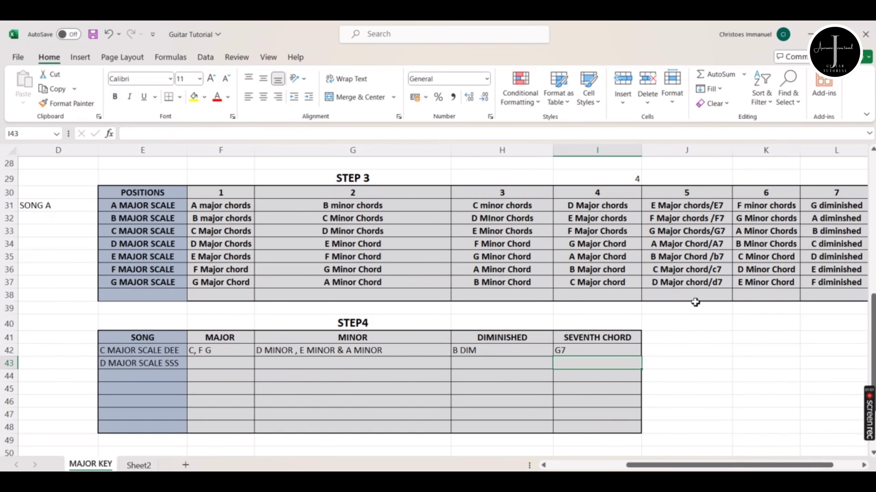
# Review the whole worksheet, from the Step 1 conditions and Step 2 formulas to the Step 4 table and the letter grid below it.
pyautogui.scroll(-6, 695, 302)
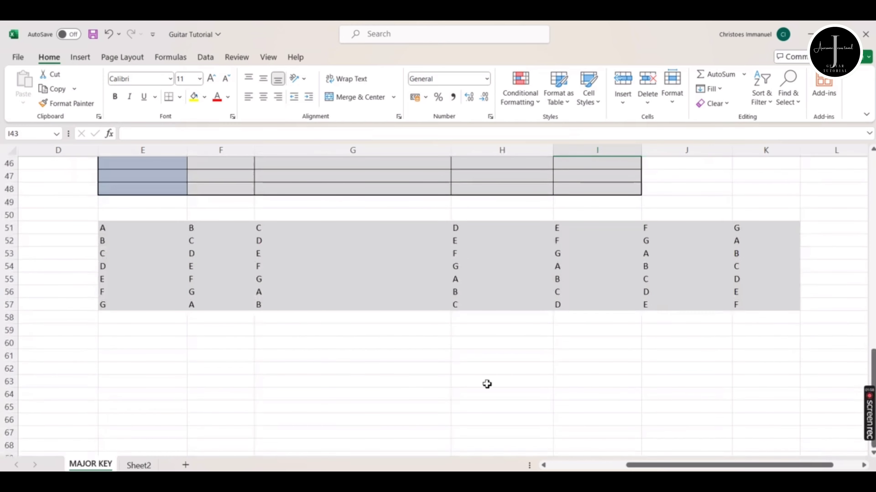
pyautogui.scroll(2, 380, 288)
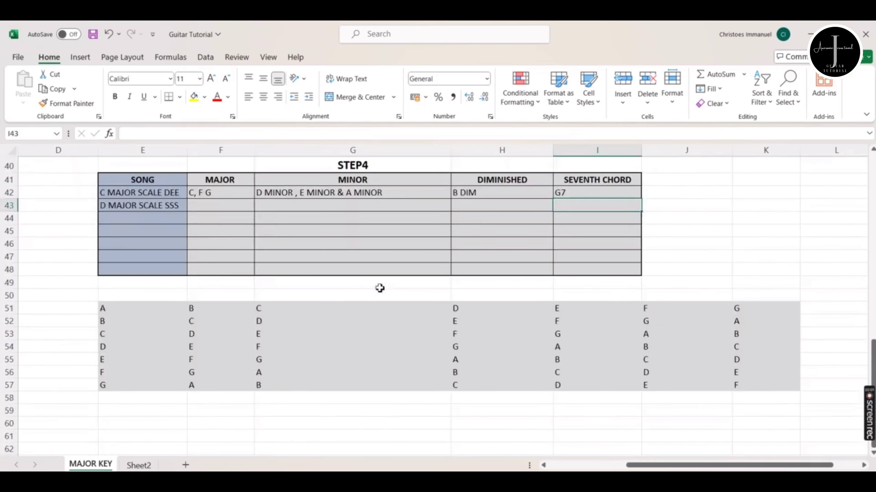
pyautogui.scroll(12, 380, 288)
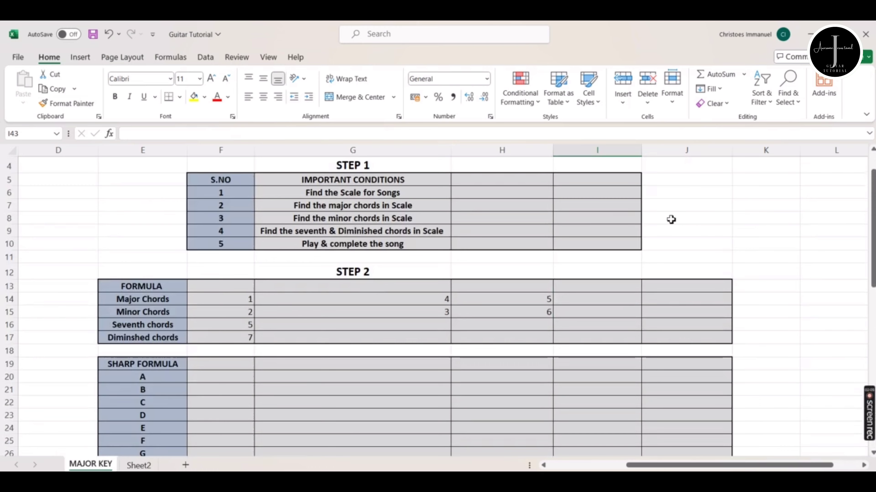
pyautogui.scroll(-3, 670, 220)
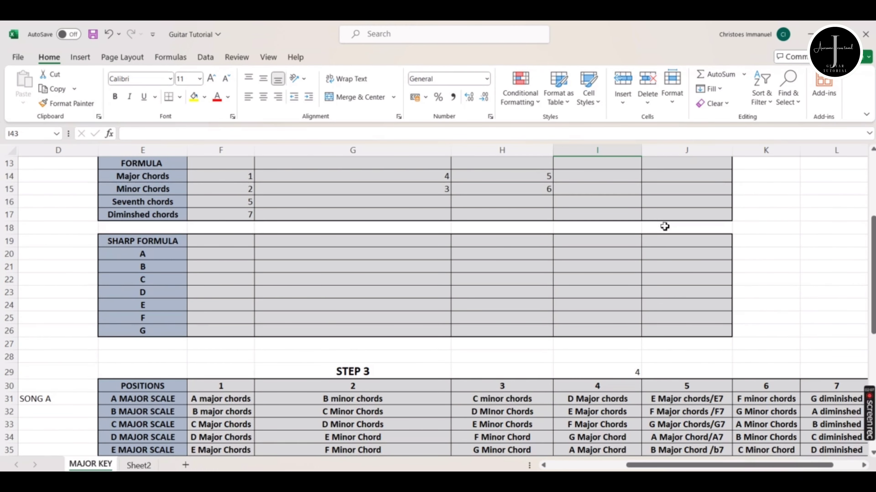
pyautogui.scroll(-4, 670, 220)
pyautogui.scroll(-8, 662, 237)
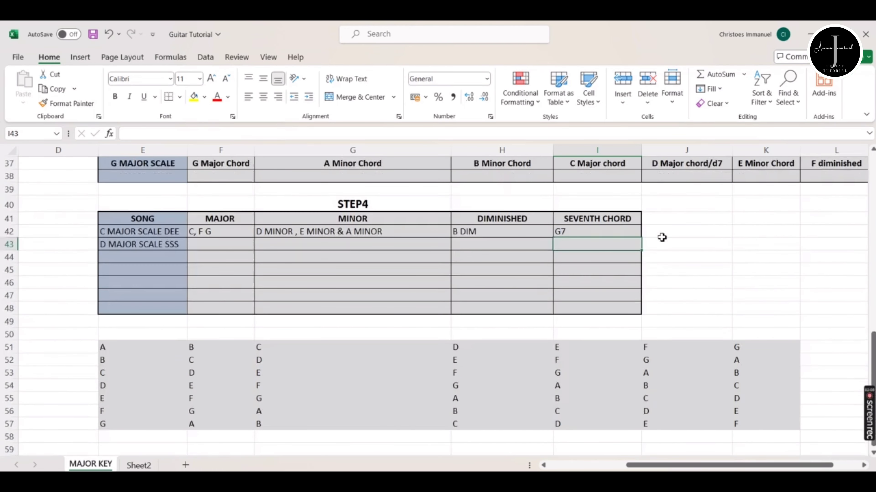
pyautogui.scroll(5, 660, 238)
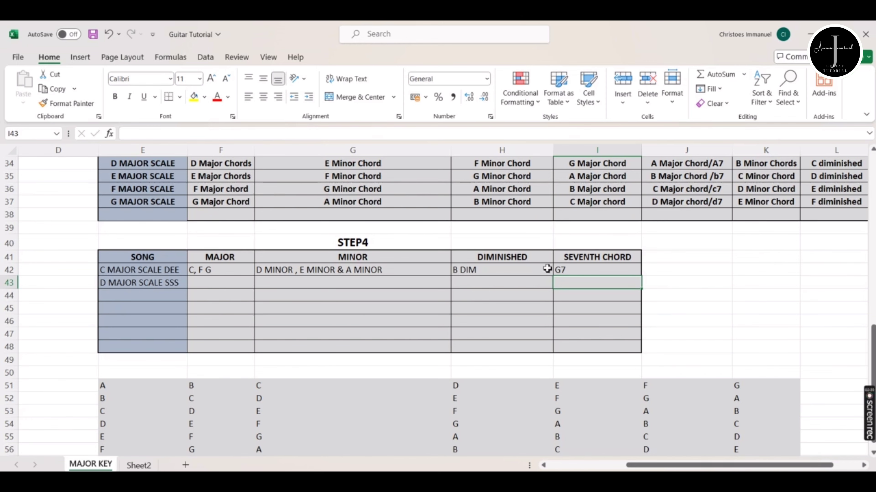
pyautogui.scroll(6, 542, 287)
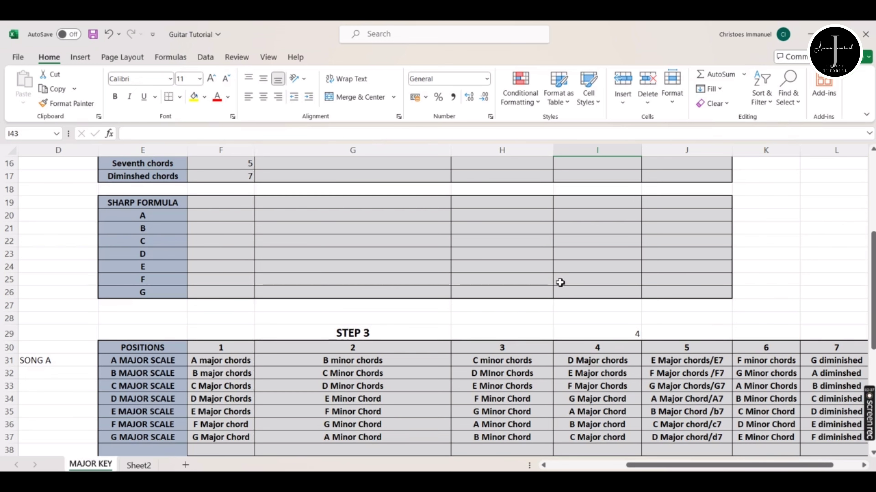
# Go through the Step 3 chords across the A MAJOR SCALE row, then in the position 6 and position 3 cells of the D MAJOR SCALE row.
pyautogui.scroll(-2, 520, 300)
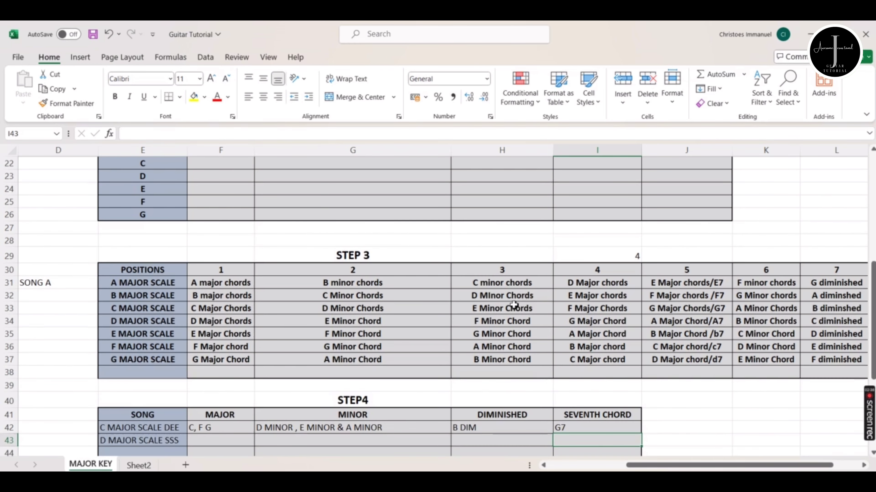
pyautogui.click(236, 286)
pyautogui.press('Right')
pyautogui.press('Right')
pyautogui.press('Right')
pyautogui.press('Right')
pyautogui.press('Right')
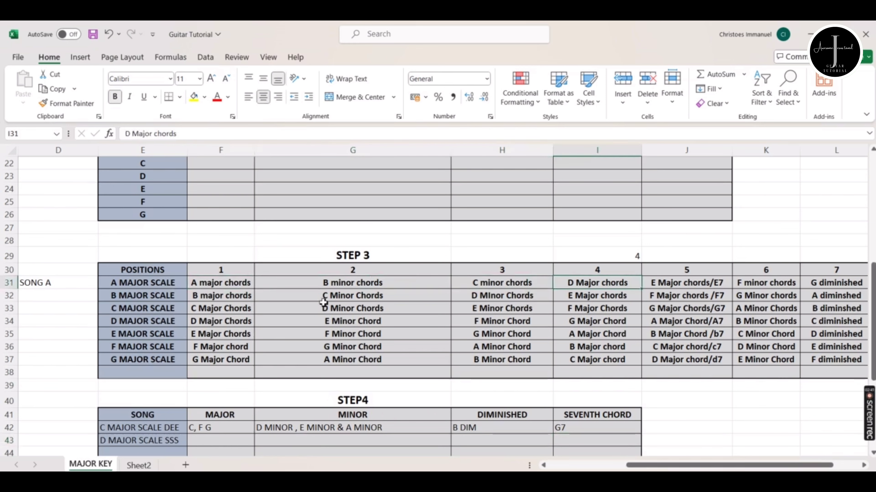
pyautogui.press('Down')
pyautogui.press('Down')
pyautogui.press('Down')
pyautogui.press('Down')
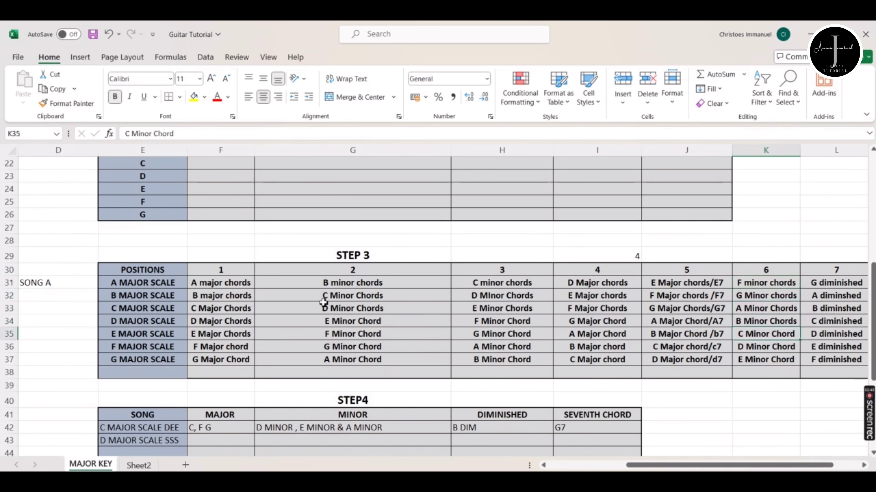
pyautogui.press('Up')
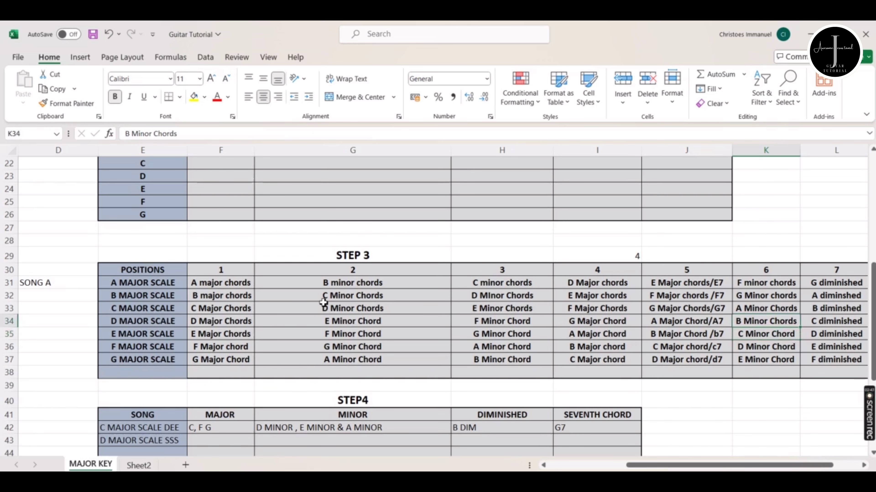
pyautogui.press('Left')
pyautogui.press('Left')
pyautogui.press('Left')
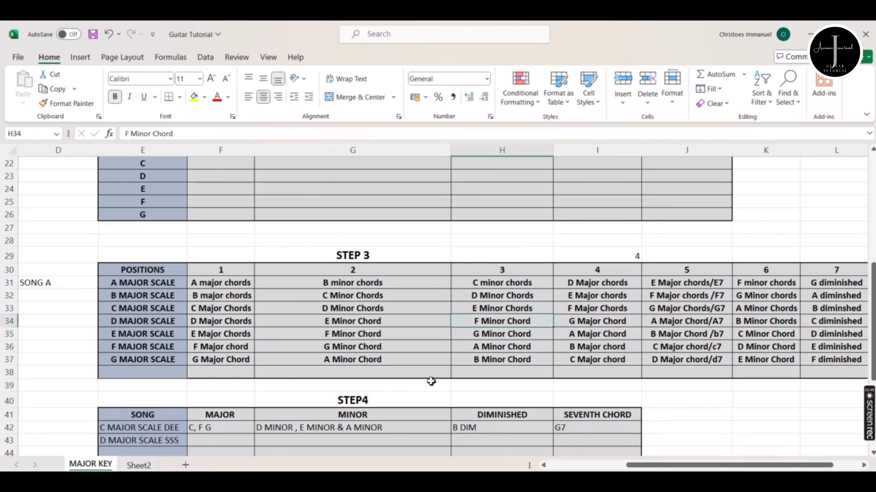
# Enter "EB" in cell L19, beside the SHARP FORMULA table.
pyautogui.moveTo(674, 466); pyautogui.dragTo(727, 467)
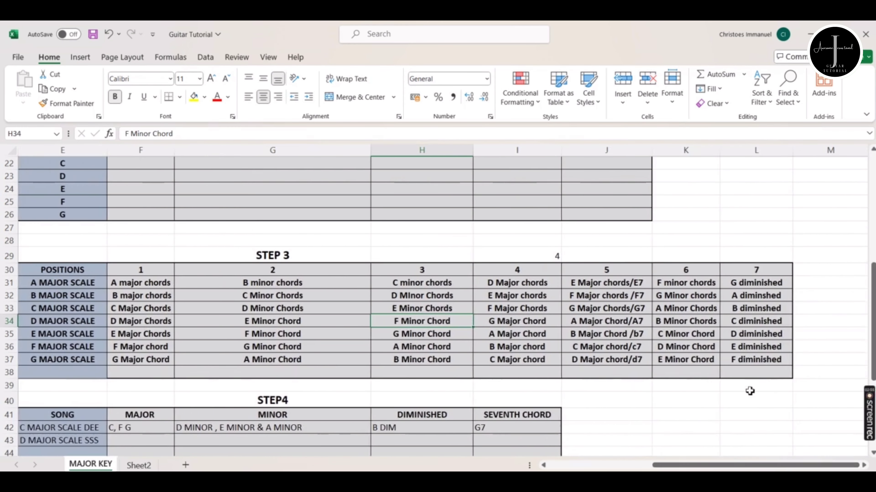
pyautogui.scroll(3, 738, 391)
pyautogui.click(761, 246)
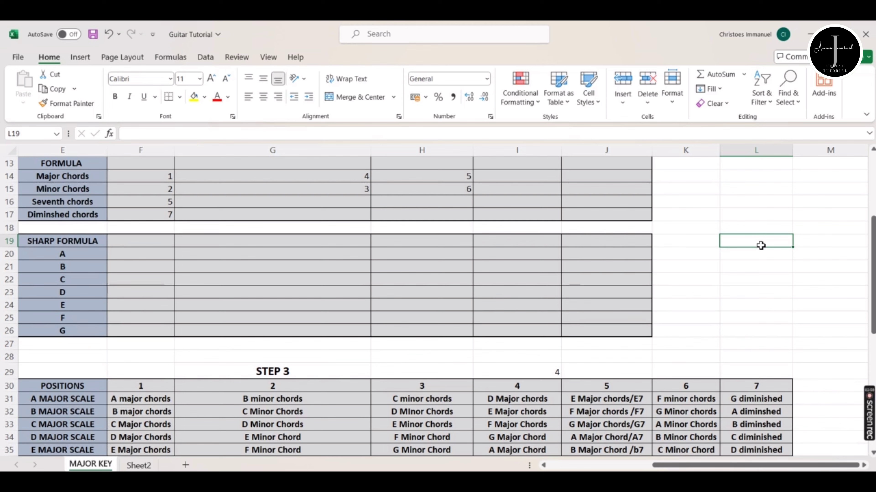
pyautogui.write('EB')
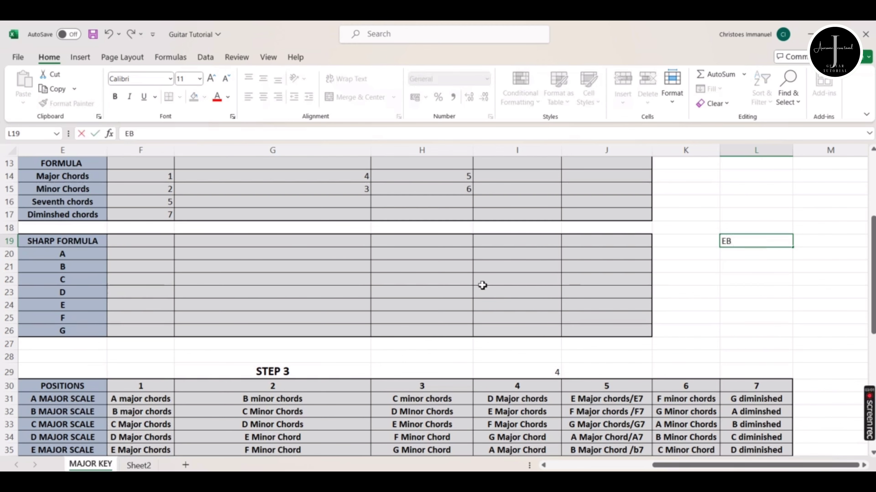
# Go through the letter grid below Step 4, covering the notes A to G in its first row and the E and B cells.
pyautogui.scroll(-2, 414, 294)
pyautogui.scroll(-1, 218, 264)
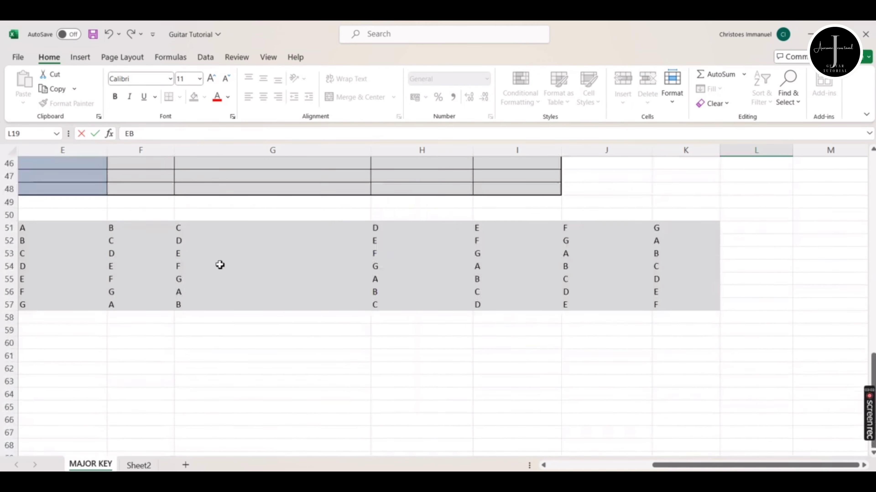
pyautogui.click(24, 228)
pyautogui.click(139, 232)
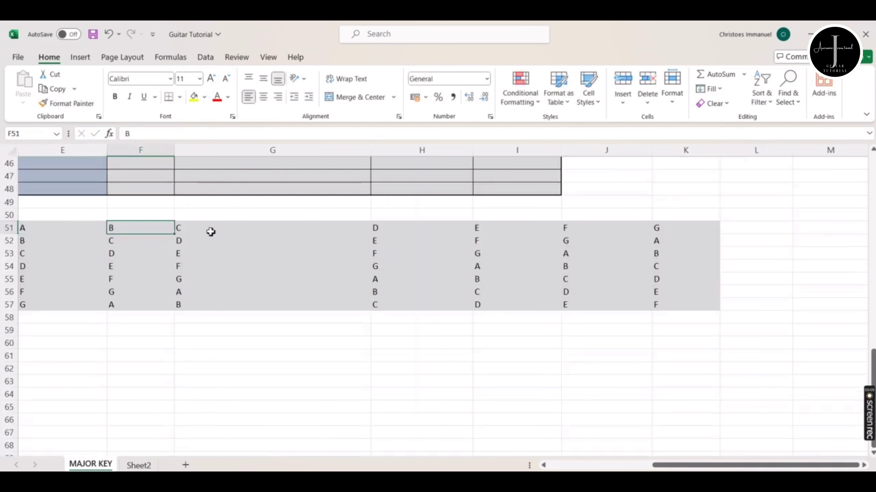
pyautogui.click(211, 233)
pyautogui.click(392, 234)
pyautogui.click(510, 234)
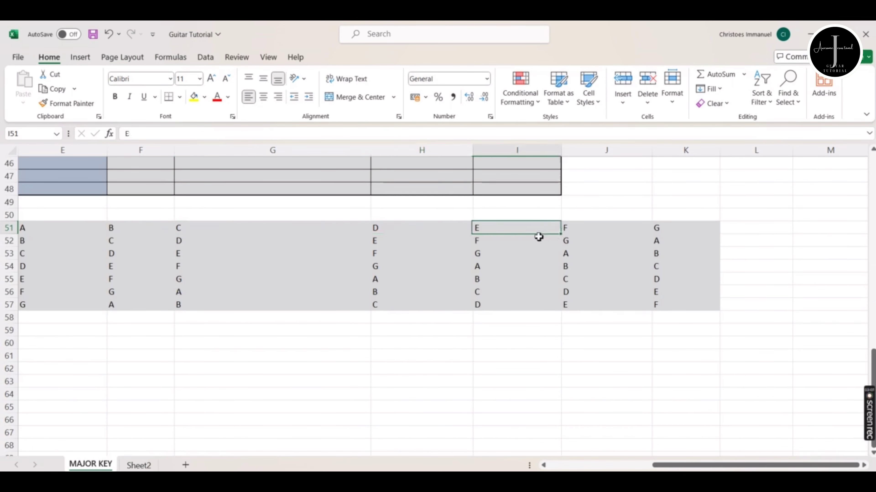
pyautogui.click(606, 231)
pyautogui.click(672, 230)
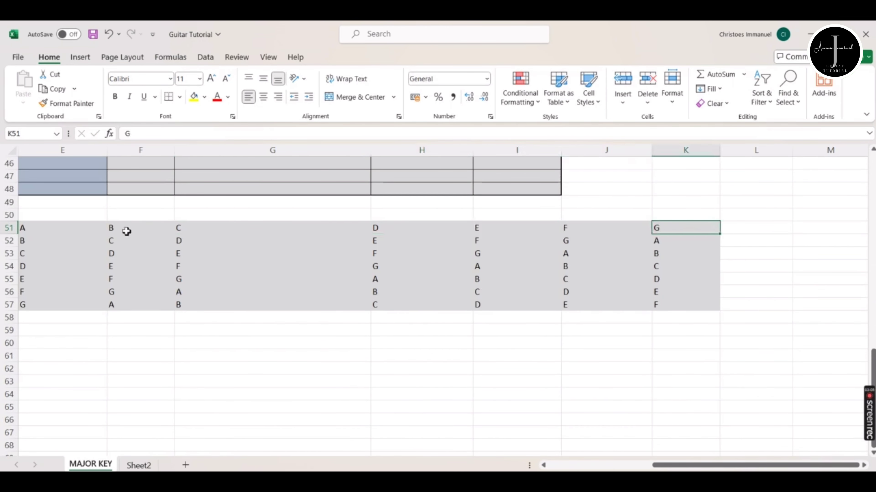
pyautogui.click(485, 230)
pyautogui.click(409, 241)
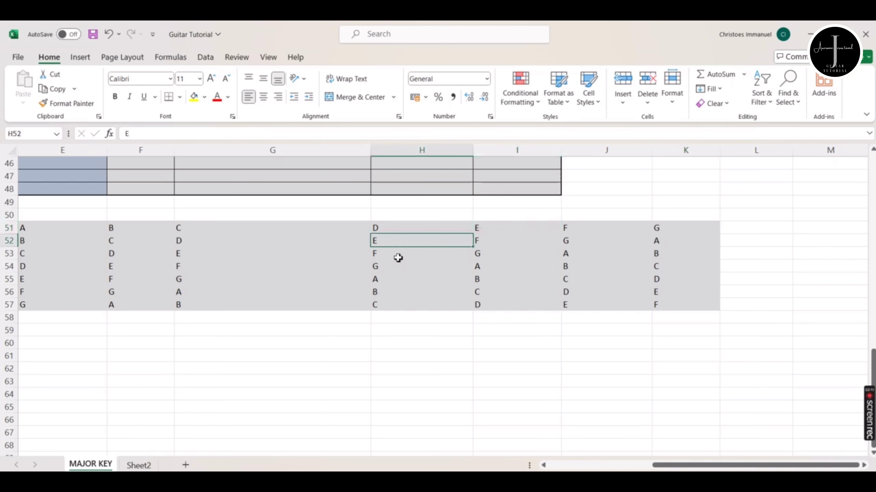
pyautogui.click(186, 254)
pyautogui.click(119, 230)
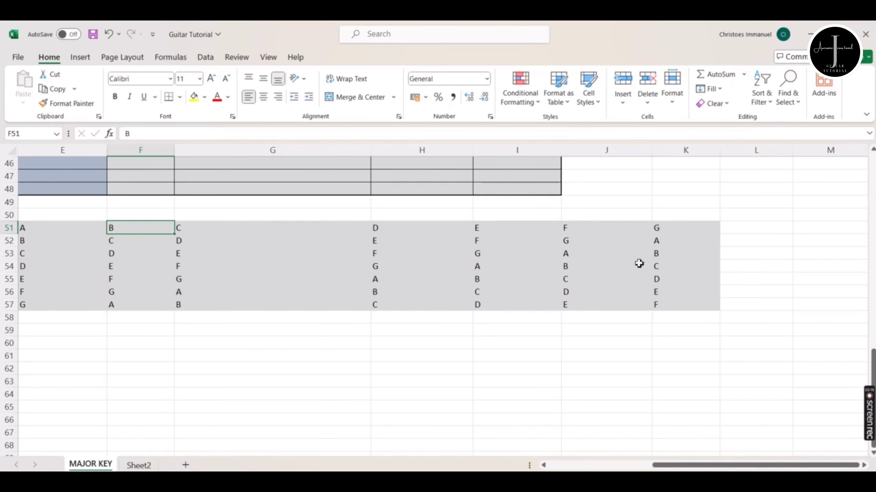
pyautogui.click(583, 256)
pyautogui.click(676, 255)
pyautogui.scroll(2, 615, 308)
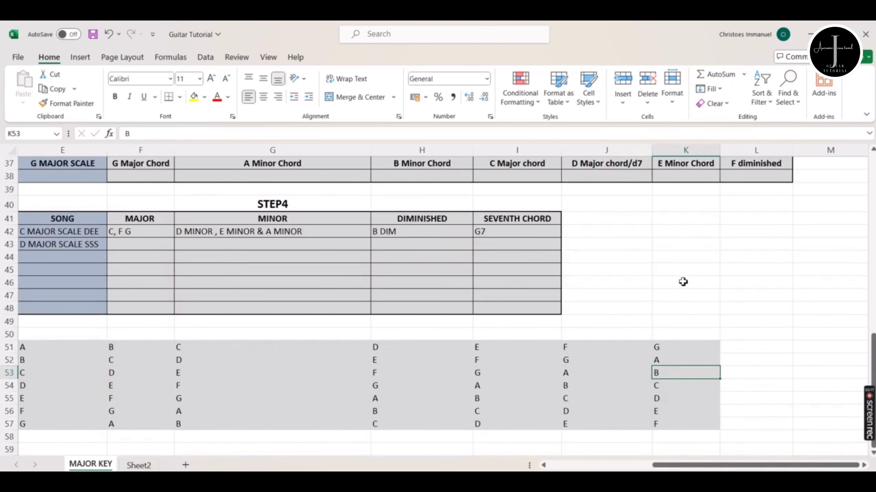
# Enter "E B" in cell J60, below the letter grid.
pyautogui.click(683, 281)
pyautogui.scroll(-2, 760, 295)
pyautogui.click(602, 345)
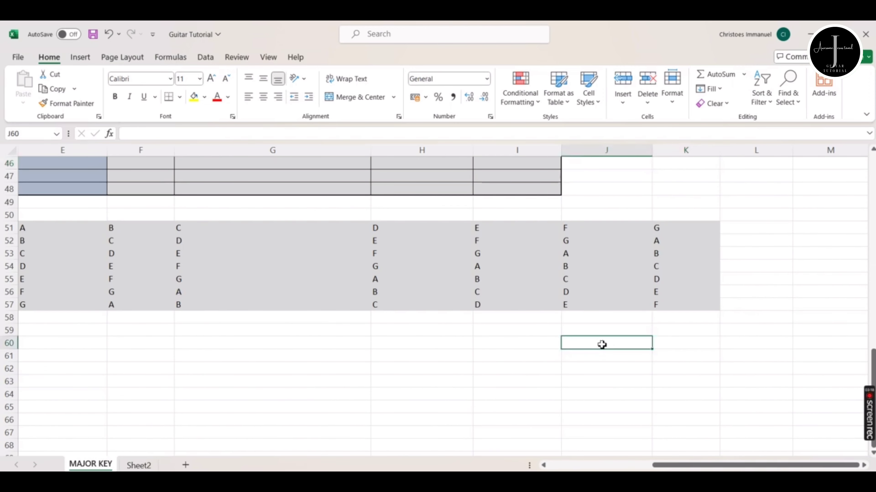
pyautogui.write('E')
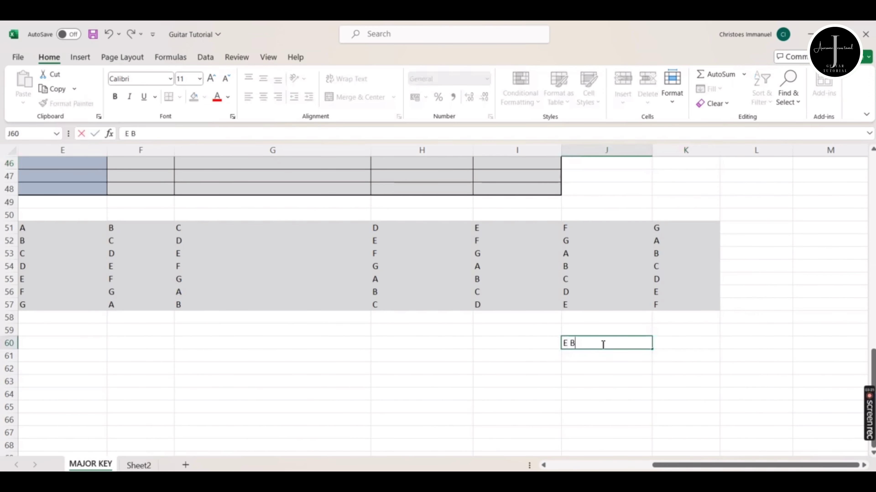
pyautogui.write(' B')
pyautogui.click(683, 355)
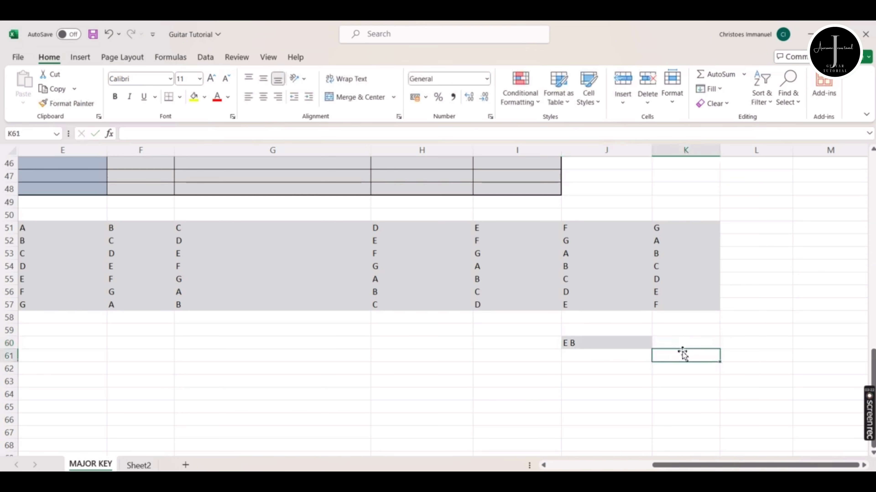
# Enter "NO SHARP" in K60 beside the "E B" note and "#" in L60.
pyautogui.press('Up')
pyautogui.write('NO S')
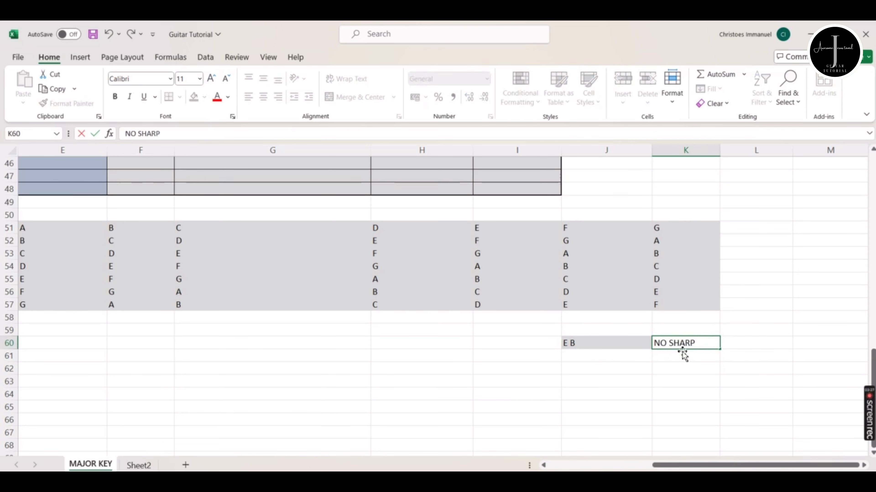
pyautogui.click(768, 347)
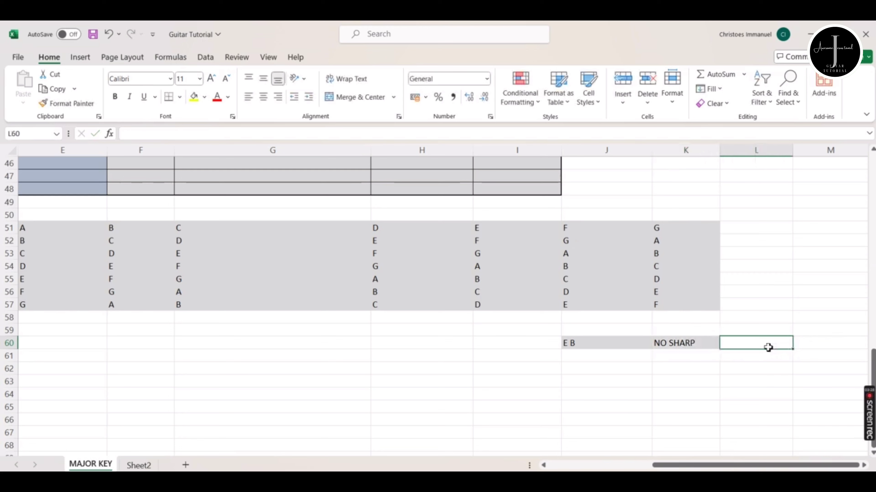
pyautogui.write('#')
pyautogui.press('Return')
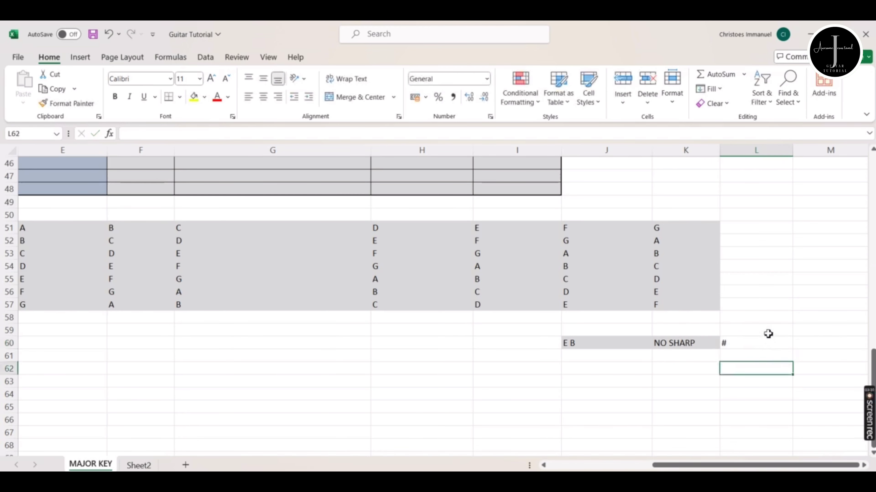
# Examine the "#" note, then the position 3 and position 1 chords of the A MAJOR SCALE row in Step 3.
pyautogui.click(773, 342)
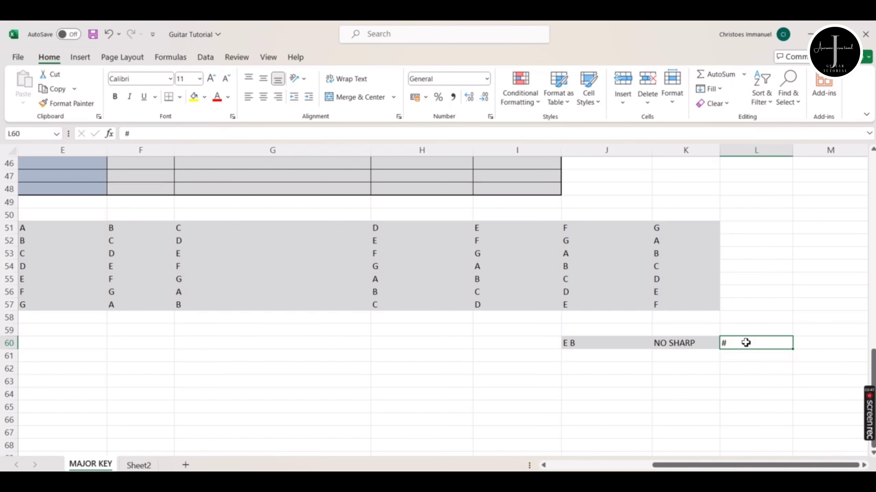
pyautogui.scroll(3, 135, 270)
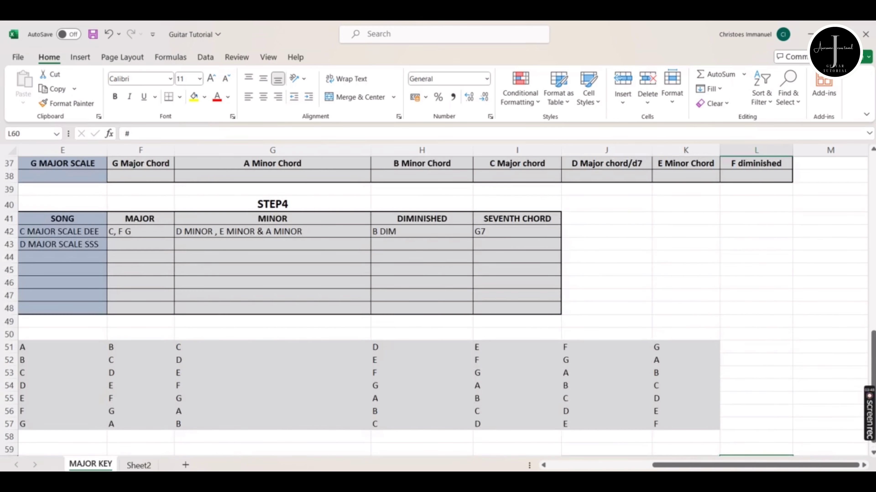
pyautogui.moveTo(717, 466)
pyautogui.mouseDown()
pyautogui.moveTo(666, 466)
pyautogui.moveTo(723, 467)
pyautogui.mouseUp()
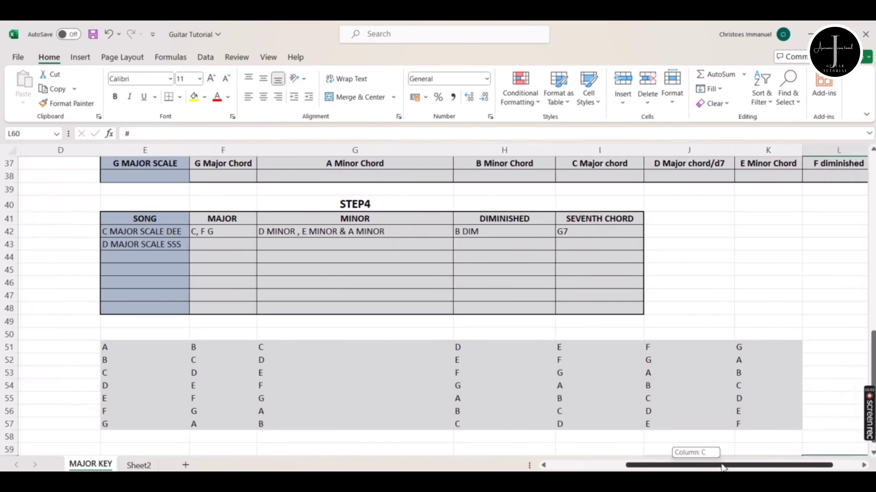
pyautogui.scroll(3, 795, 387)
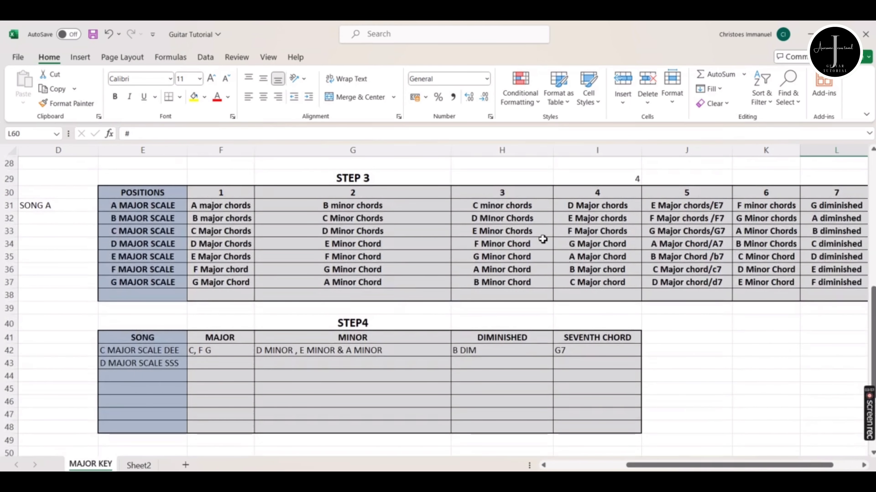
pyautogui.click(499, 207)
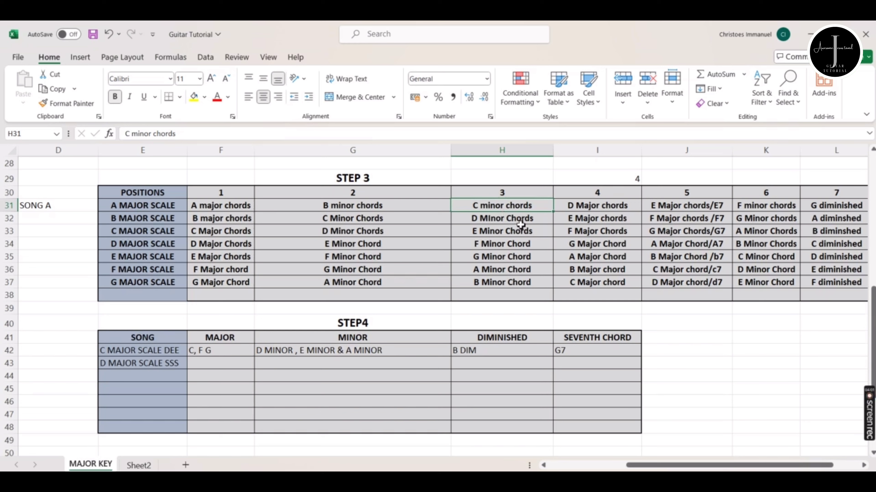
pyautogui.click(237, 206)
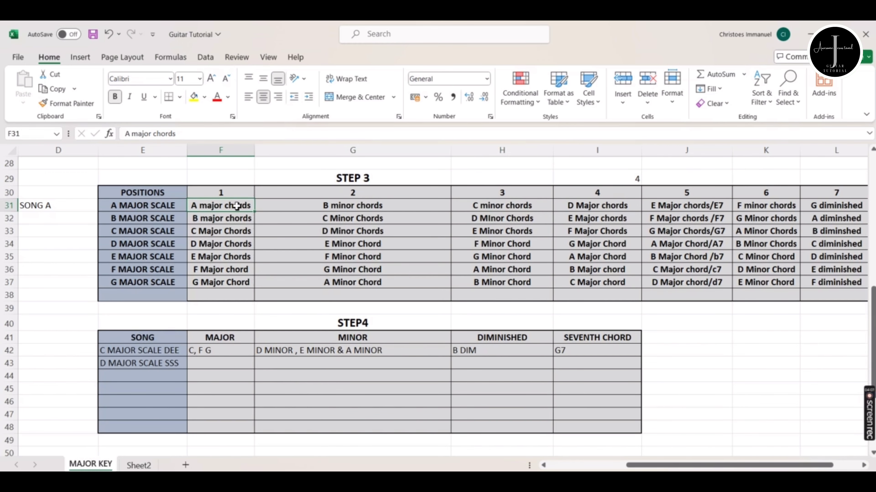
# Change the "A" row label in the SHARP FORMULA table to "A MAJOR SCALE".
pyautogui.scroll(4, 227, 241)
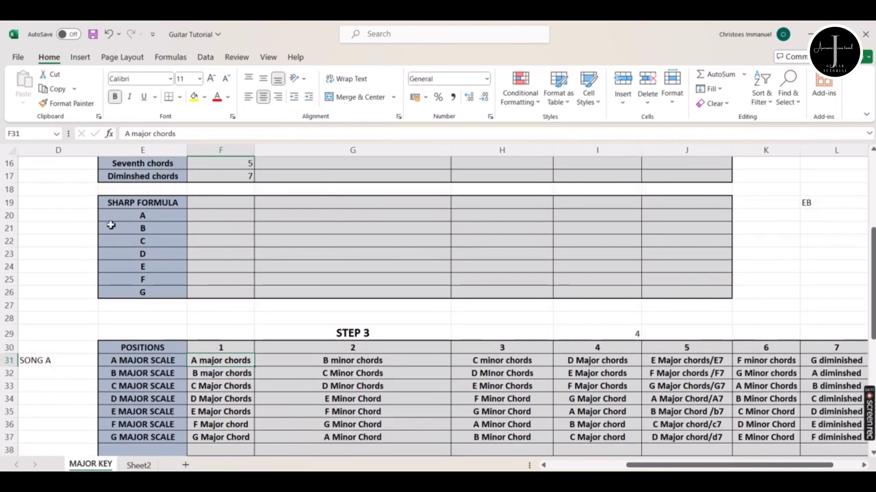
pyautogui.click(212, 221)
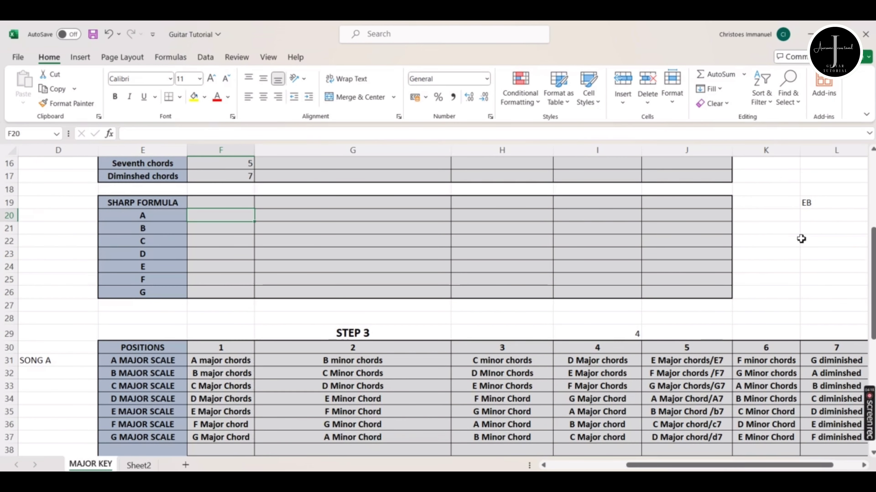
pyautogui.doubleClick(162, 216)
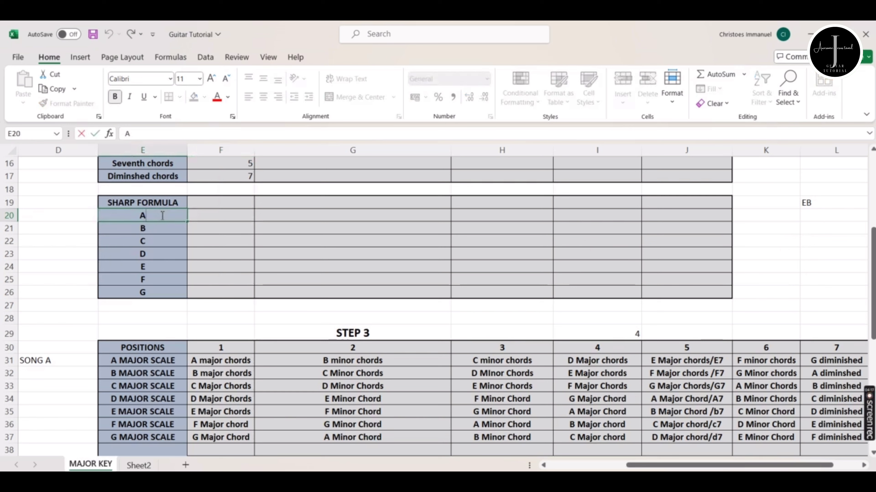
pyautogui.write('MAJOR')
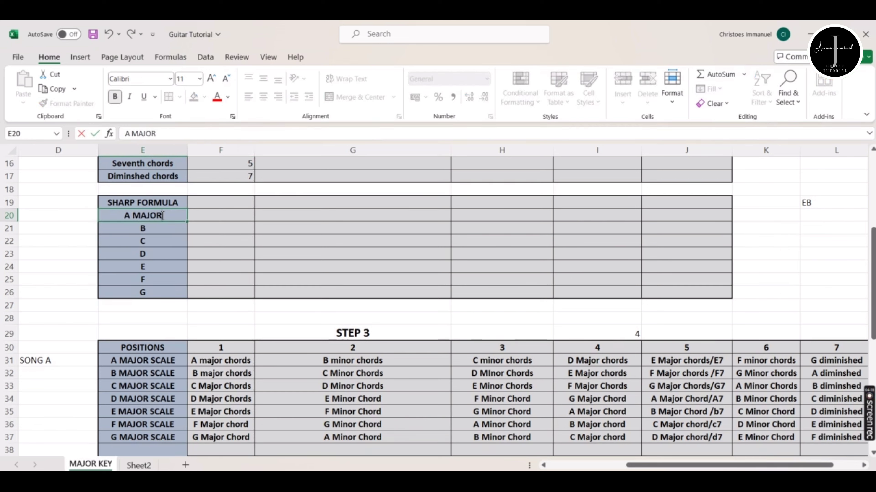
pyautogui.write(' SCALE')
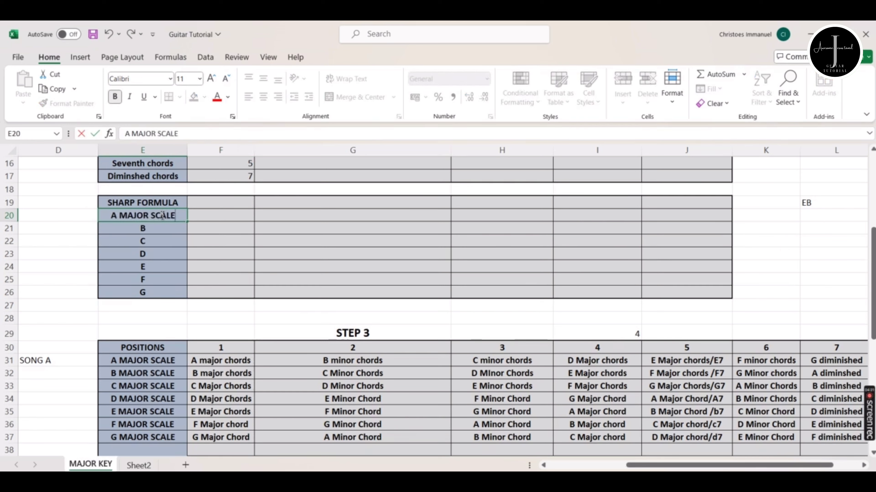
# Enter 3 and 6 in the first two cells of the SHARP FORMULA table's A MAJOR SCALE row.
pyautogui.click(240, 217)
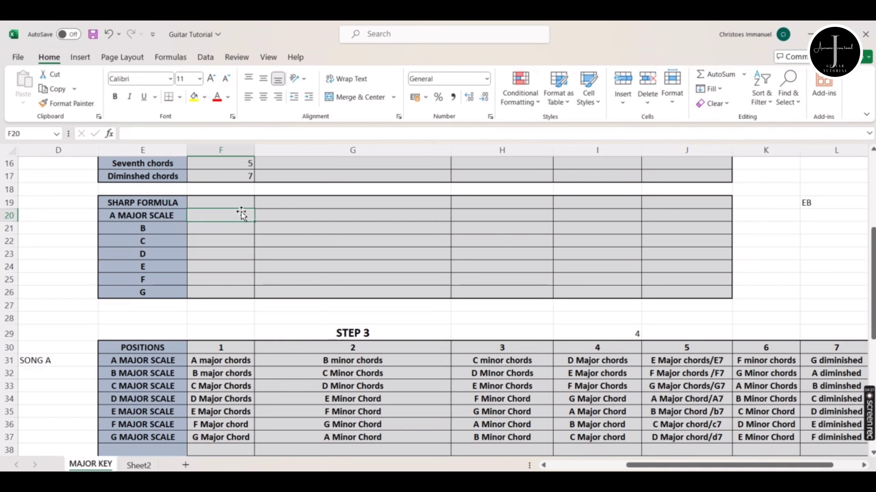
pyautogui.write('3')
pyautogui.press('Tab')
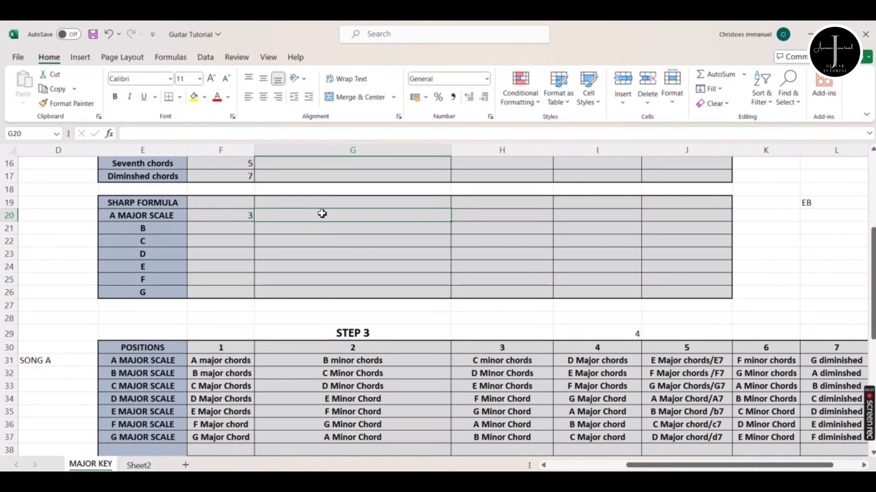
pyautogui.write('6')
pyautogui.click(414, 254)
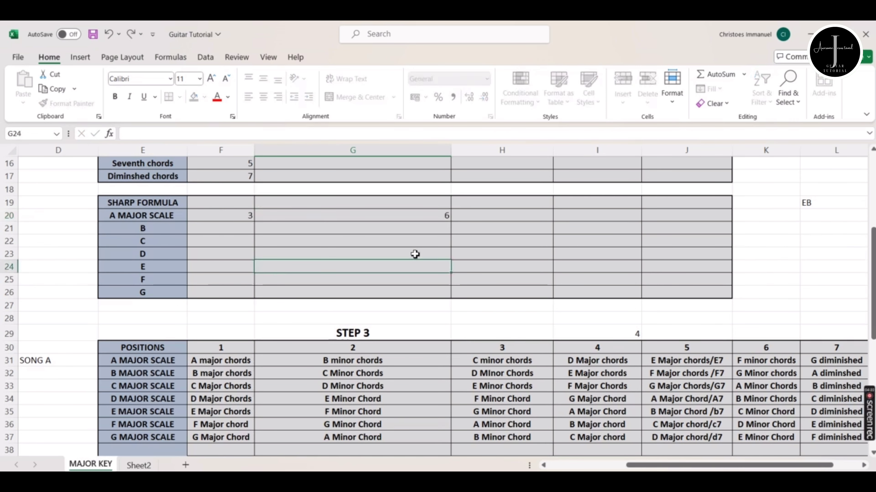
# Enter 7 in the third cell of the SHARP FORMULA table's A MAJOR SCALE row.
pyautogui.click(499, 216)
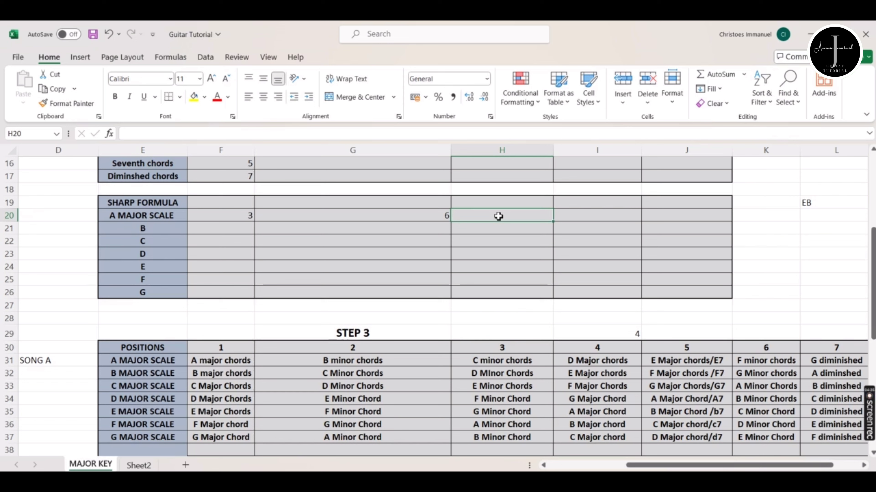
pyautogui.write('7')
pyautogui.click(328, 267)
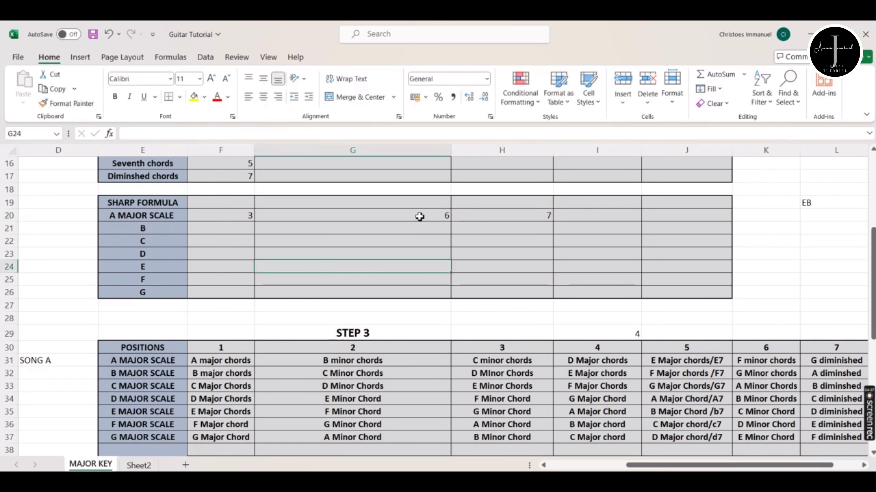
# Enter 2, 3, 5, 6 and 7 across the five cells of the SHARP FORMULA table's B row.
pyautogui.click(233, 230)
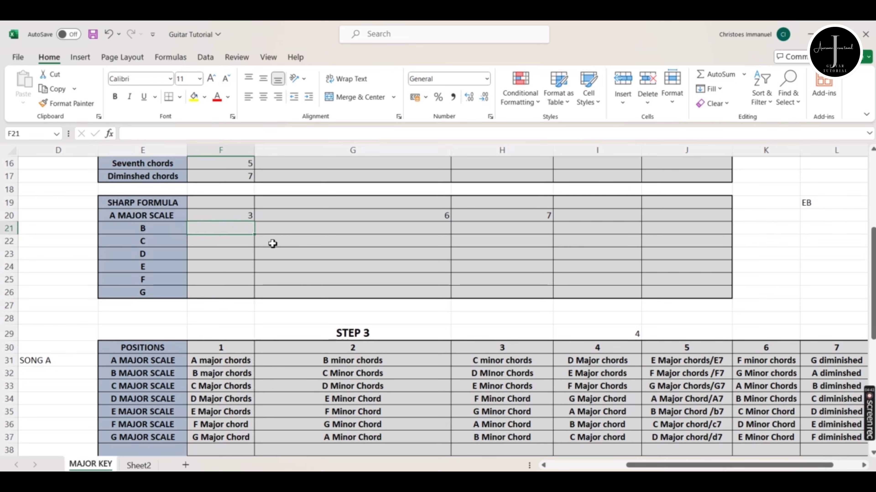
pyautogui.write('2')
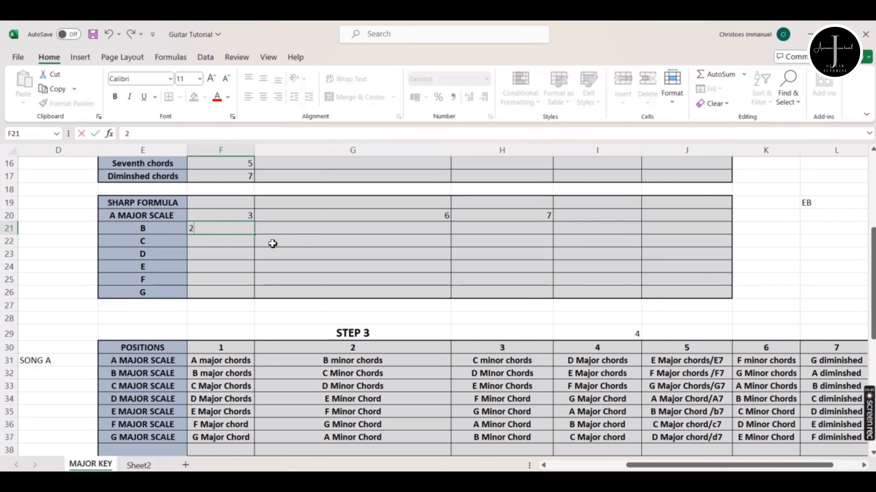
pyautogui.click(272, 243)
pyautogui.click(275, 228)
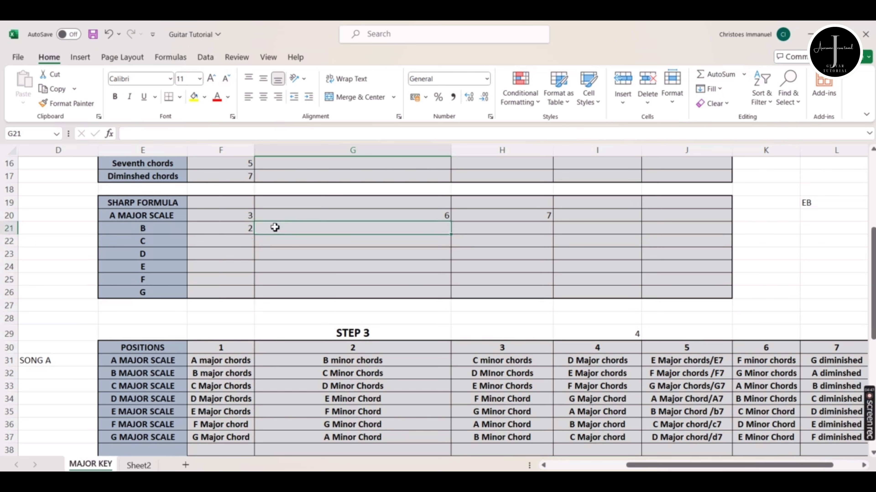
pyautogui.write('3')
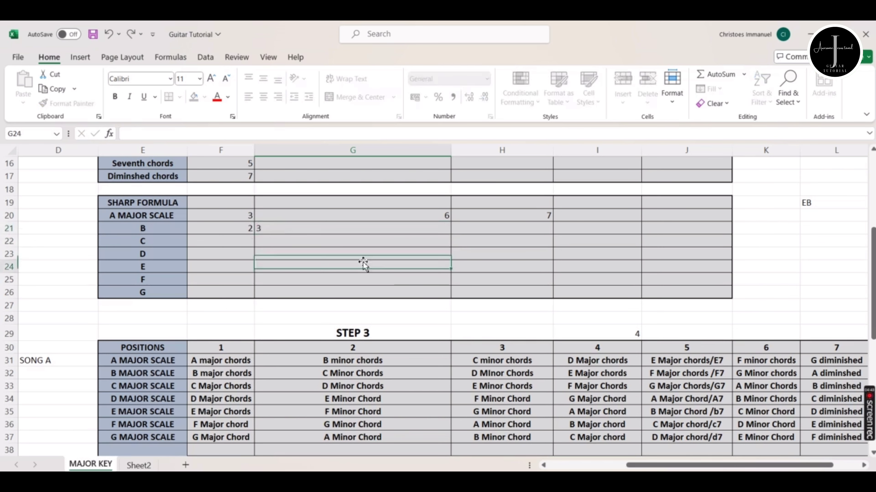
pyautogui.click(468, 228)
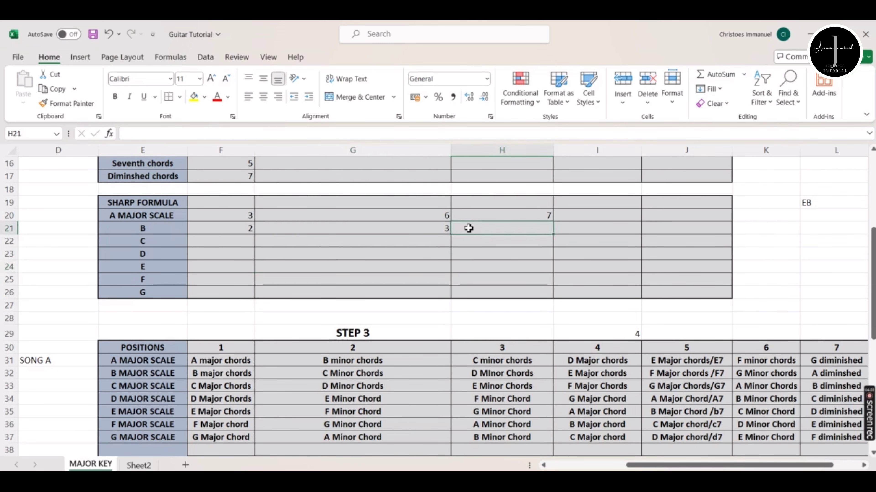
pyautogui.write('5')
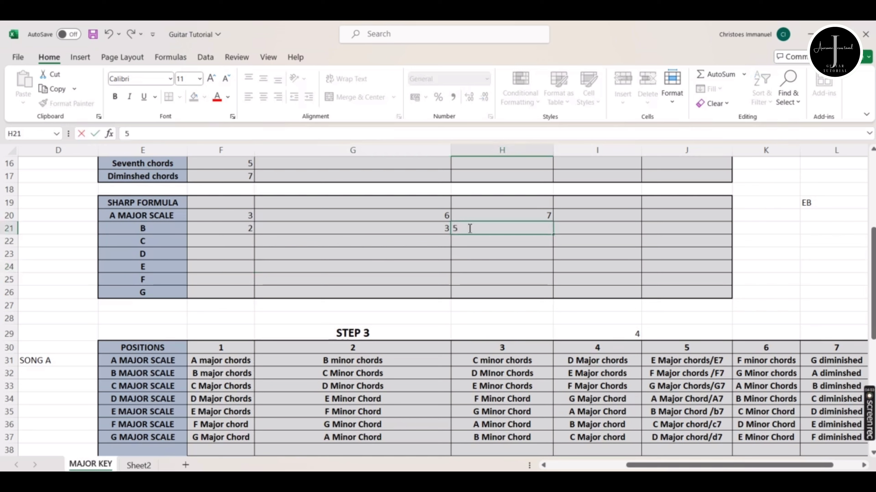
pyautogui.click(567, 229)
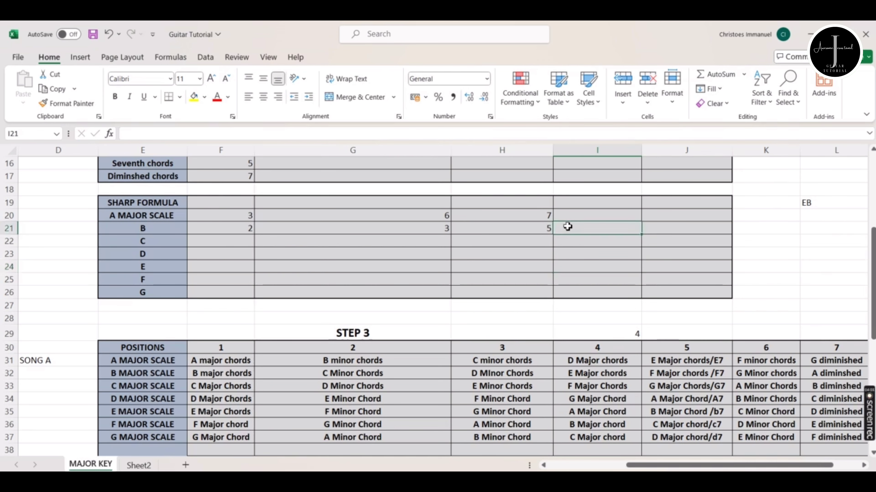
pyautogui.write('6')
pyautogui.click(600, 273)
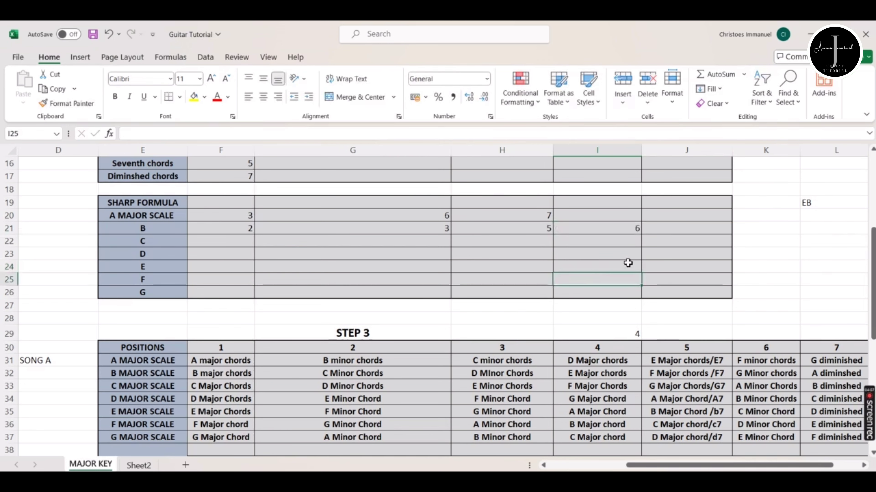
pyautogui.click(701, 228)
pyautogui.write('7')
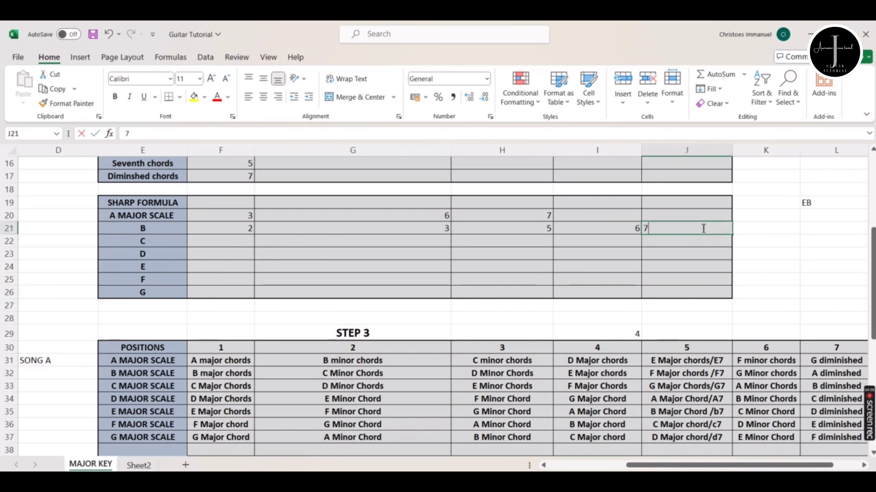
pyautogui.press('Tab')
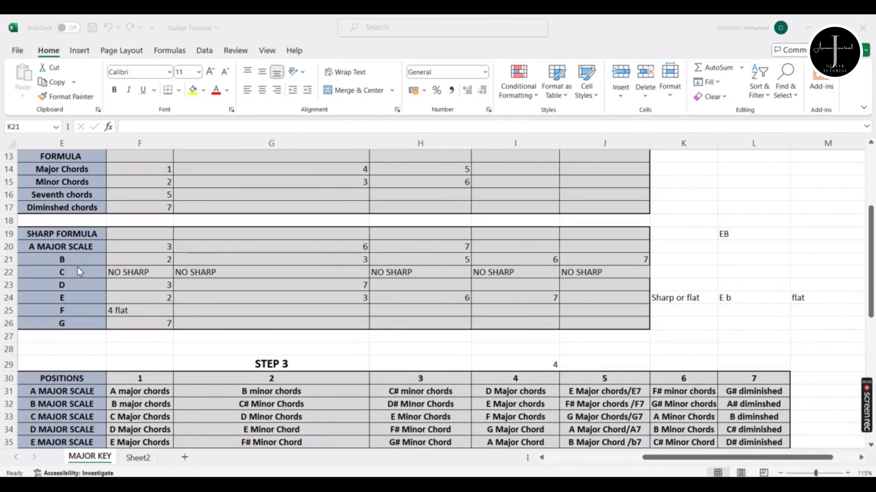
# Examine the entries in the C and D rows of the SHARP FORMULA table one cell at a time.
pyautogui.click(147, 272)
pyautogui.click(291, 279)
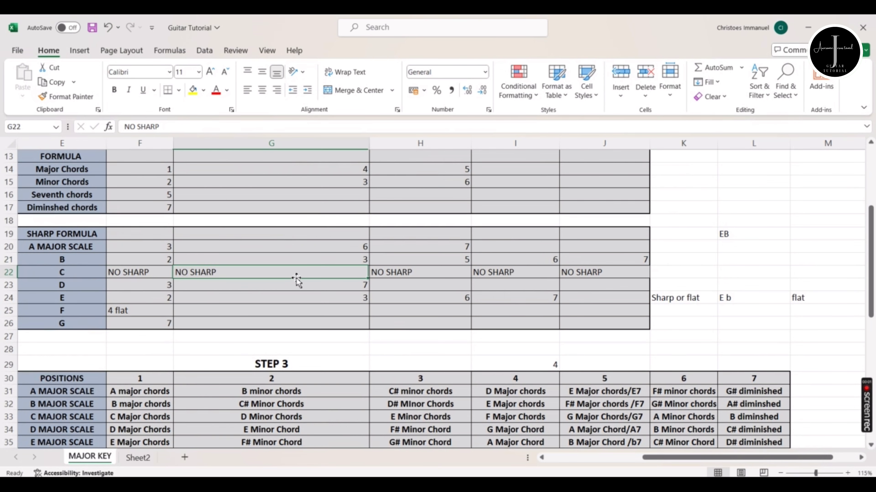
pyautogui.click(416, 275)
pyautogui.click(524, 275)
pyautogui.click(569, 277)
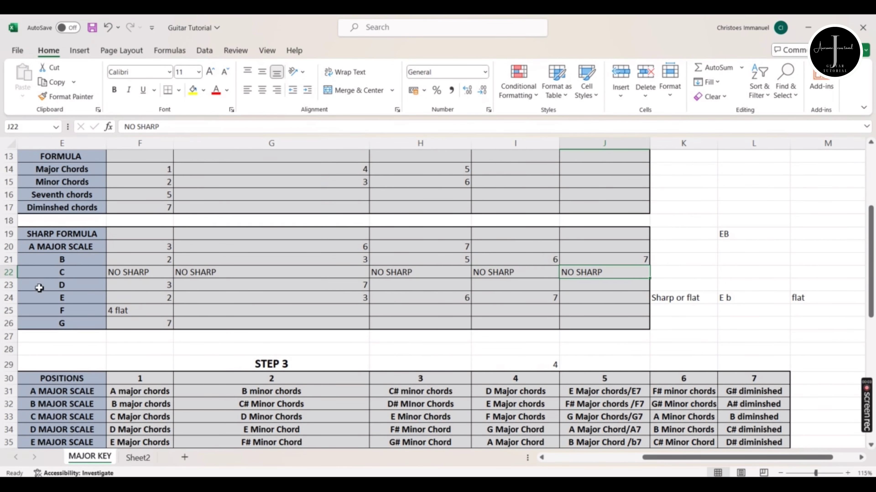
pyautogui.click(157, 287)
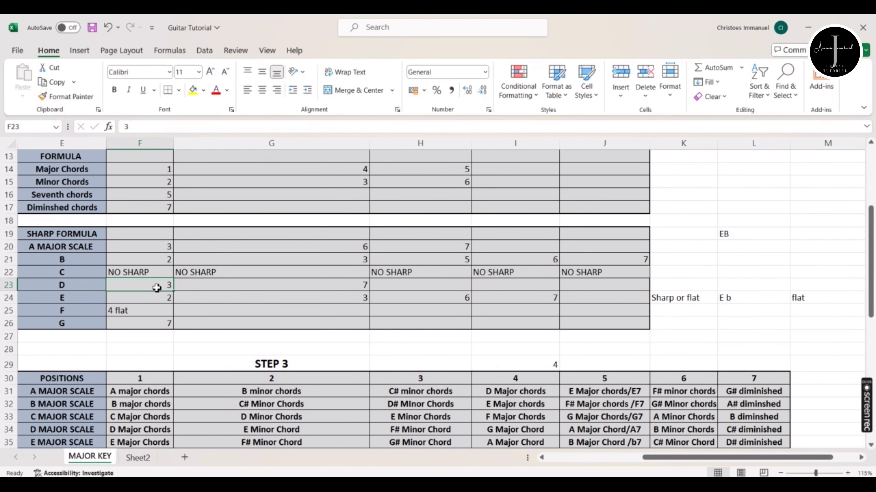
pyautogui.scroll(-1, 297, 252)
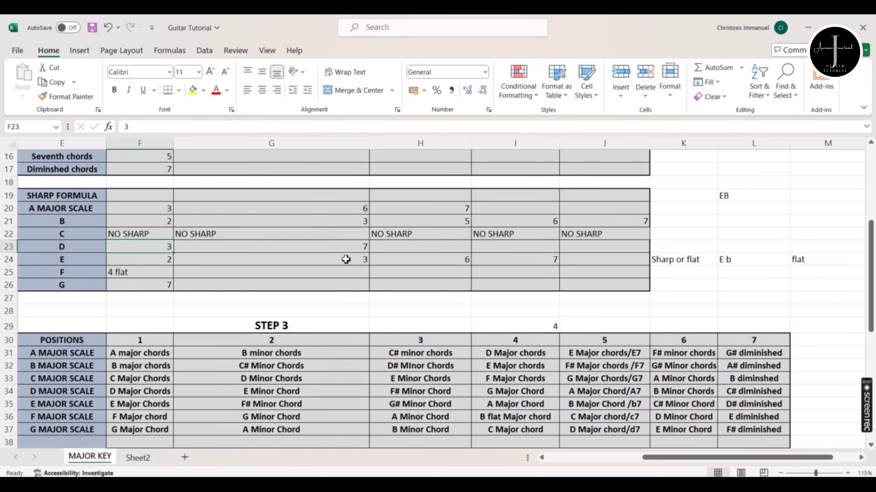
pyautogui.click(343, 247)
# Examine the entries in the E, F and G rows of the SHARP FORMULA table.
pyautogui.click(133, 263)
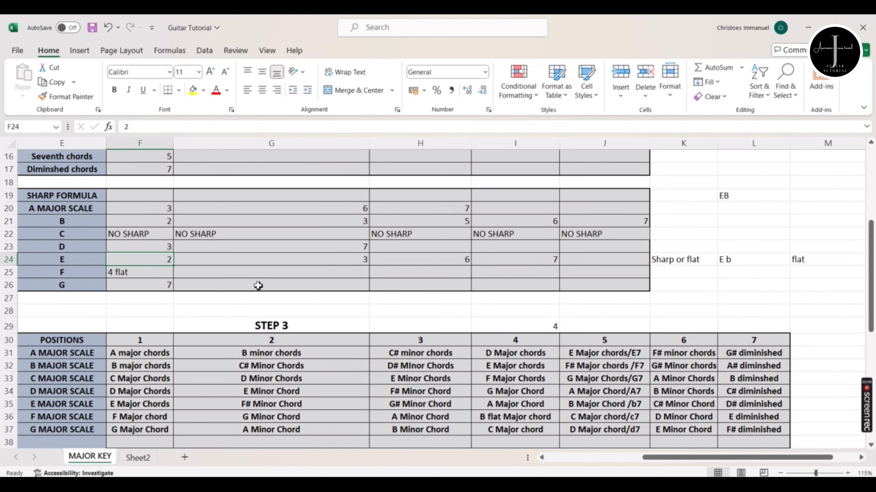
pyautogui.click(357, 260)
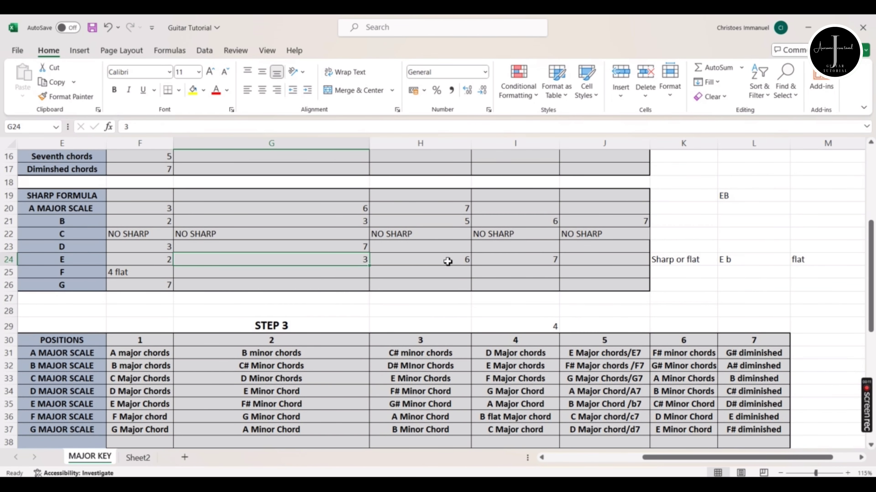
pyautogui.click(448, 261)
pyautogui.click(528, 261)
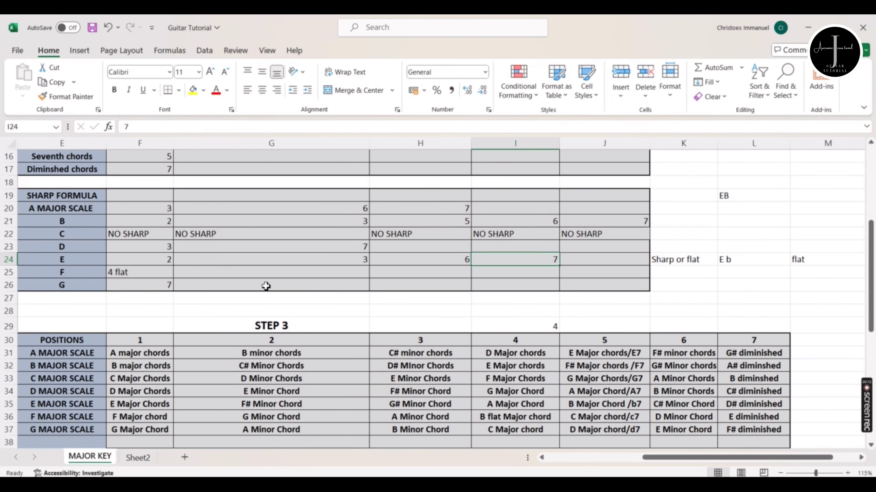
pyautogui.click(142, 272)
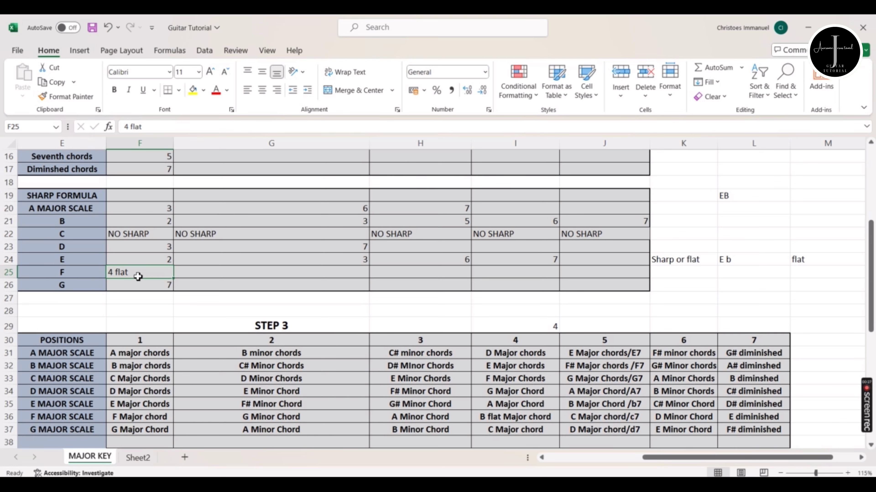
pyautogui.click(145, 287)
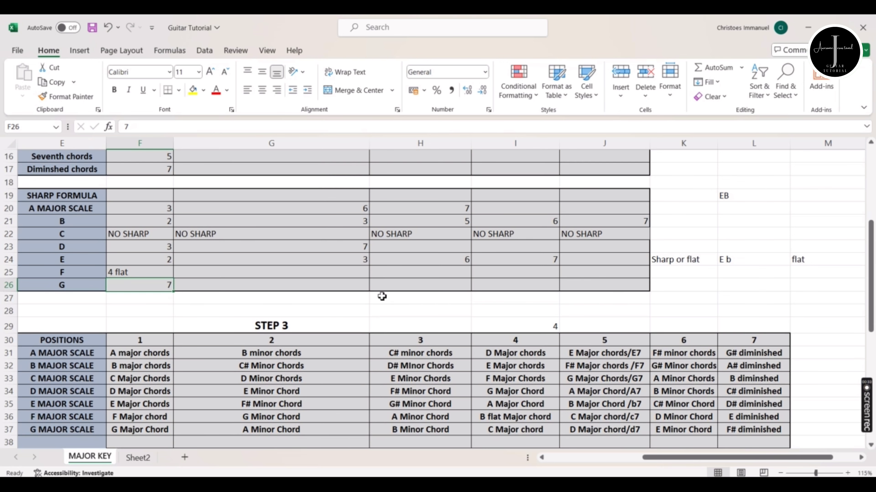
pyautogui.scroll(-1, 381, 297)
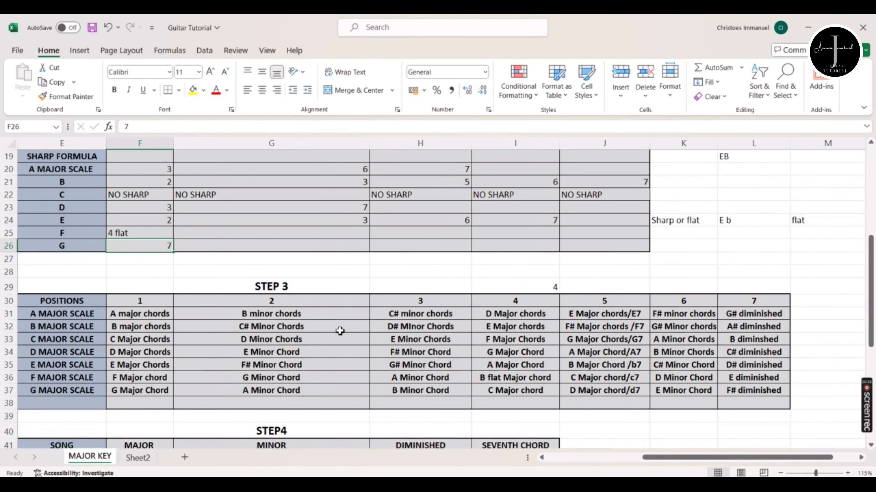
# Compare the A MAJOR SCALE entries in the SHARP FORMULA table with that scale's position 3 chord in Step 3.
pyautogui.click(65, 315)
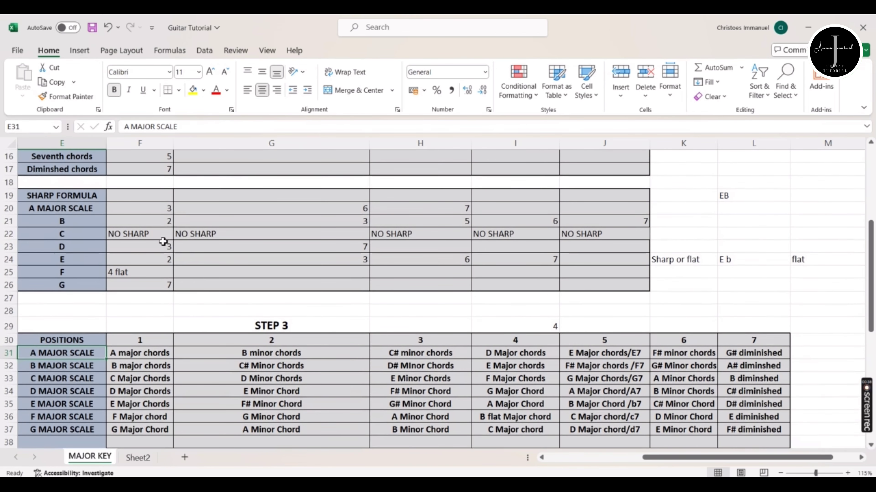
pyautogui.scroll(1, 169, 224)
pyautogui.click(166, 208)
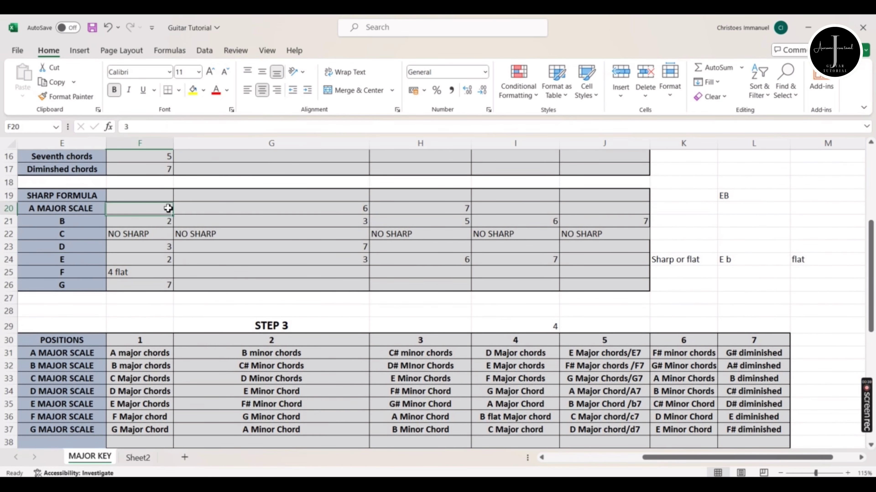
pyautogui.click(323, 206)
pyautogui.click(436, 209)
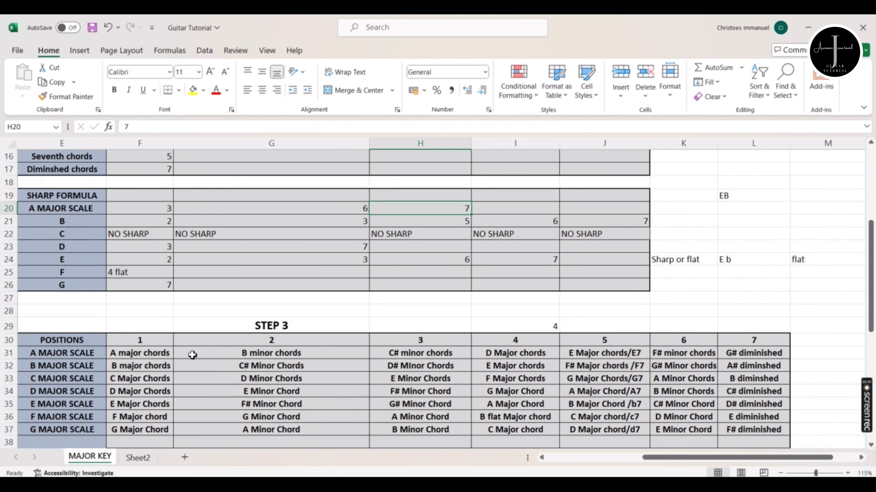
pyautogui.click(425, 355)
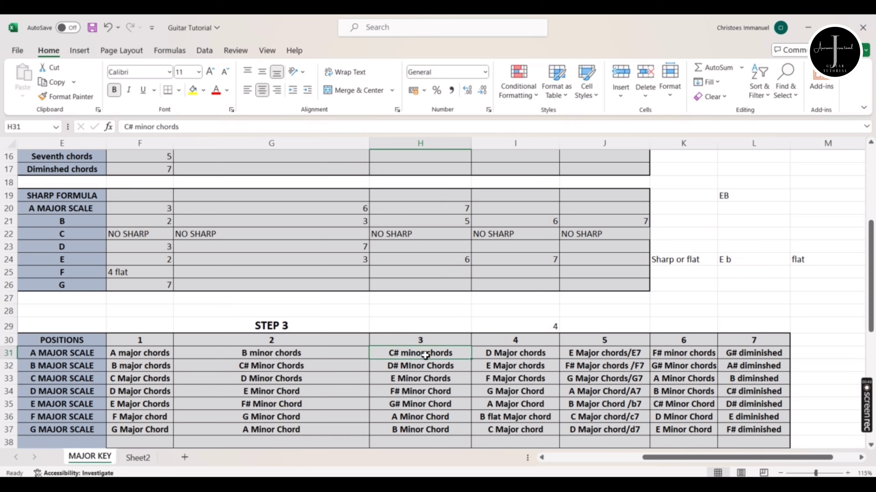
# Retype the "#" in the position 3 chord of Step 3's A MAJOR SCALE row.
pyautogui.doubleClick(400, 353)
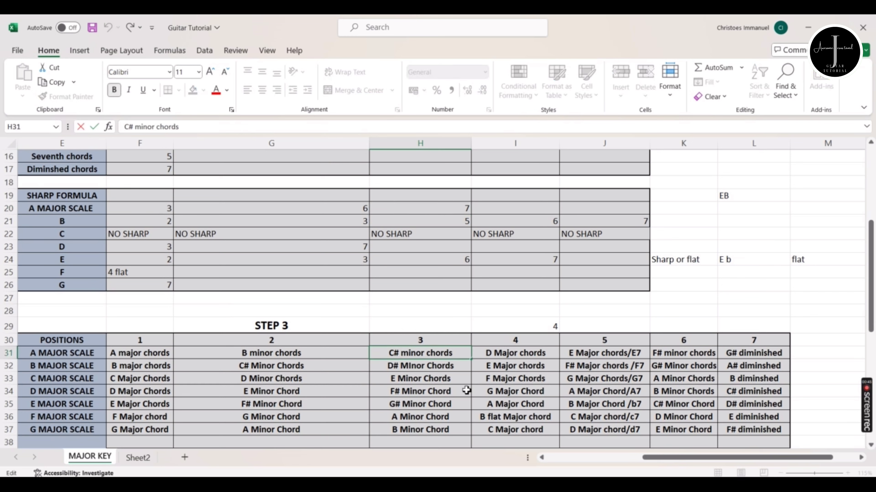
pyautogui.press('BackSpace')
pyautogui.write('#')
pyautogui.press('Return')
# Review the sharp chords at positions 3, 6 and 7 of Step 3's A MAJOR SCALE row.
pyautogui.click(428, 352)
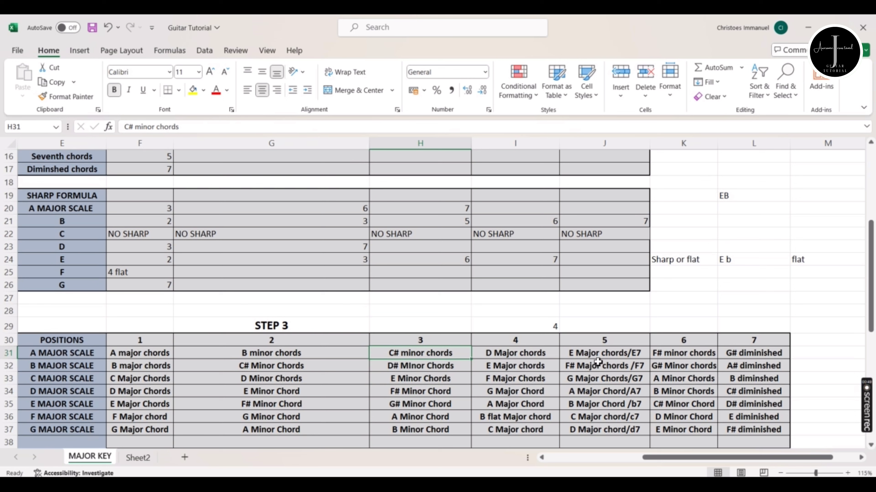
pyautogui.click(681, 355)
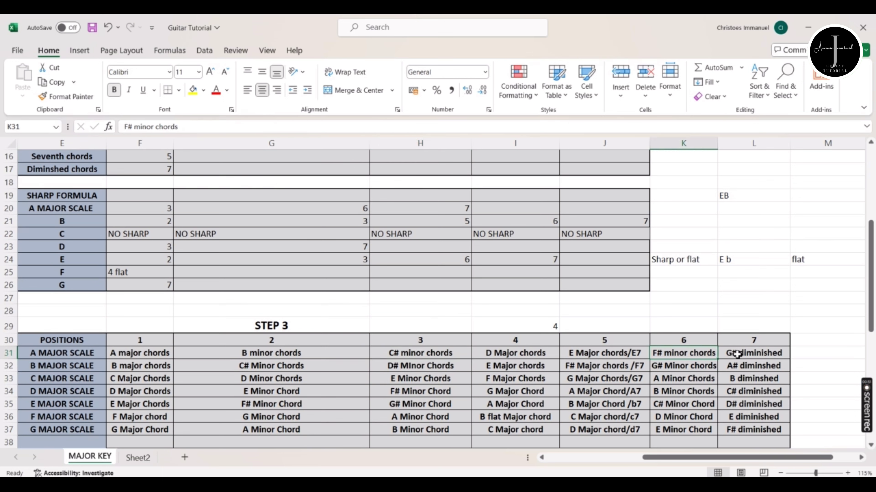
pyautogui.click(729, 354)
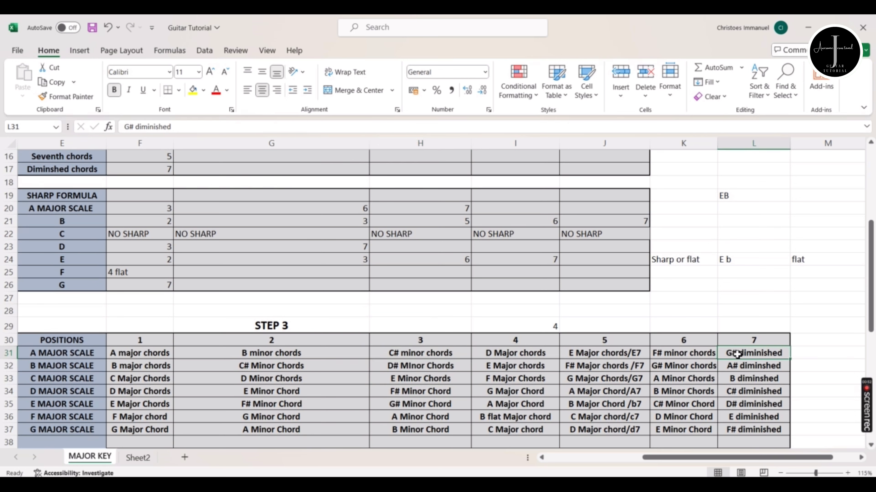
pyautogui.click(430, 353)
pyautogui.click(684, 355)
pyautogui.click(742, 354)
# Compare the SHARP FORMULA table's B row with the chords at positions 2, 3, 5, 6 and 7 of Step 3's B MAJOR SCALE row.
pyautogui.click(73, 369)
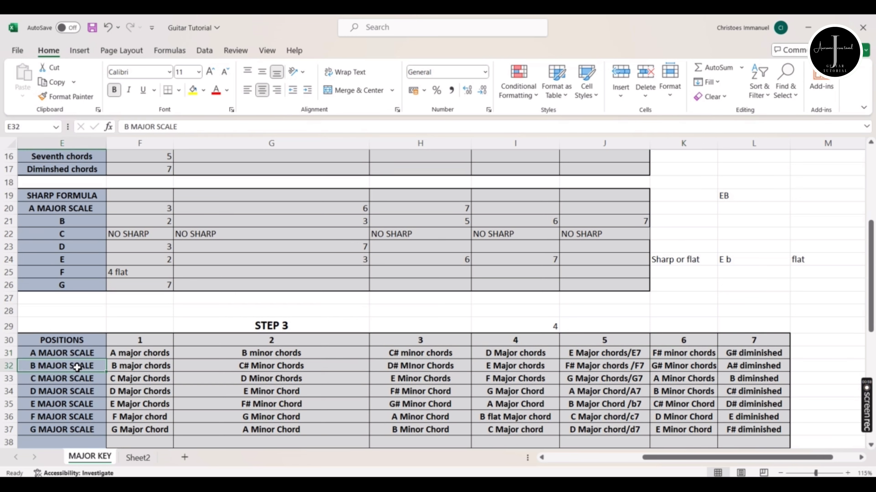
pyautogui.click(162, 221)
pyautogui.click(303, 223)
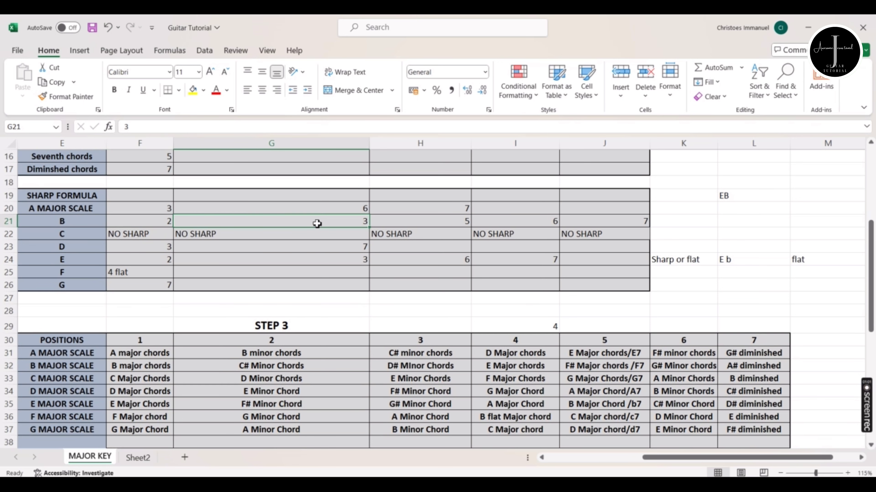
pyautogui.click(428, 223)
pyautogui.click(297, 365)
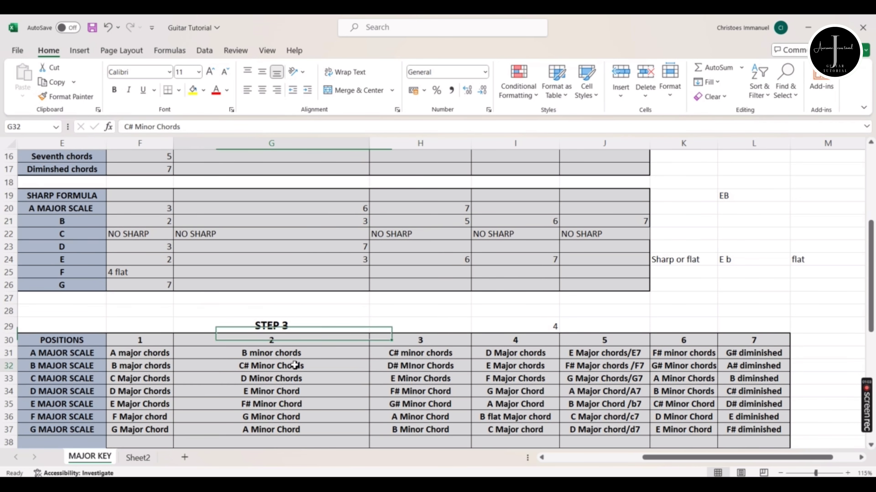
pyautogui.click(443, 371)
pyautogui.click(589, 369)
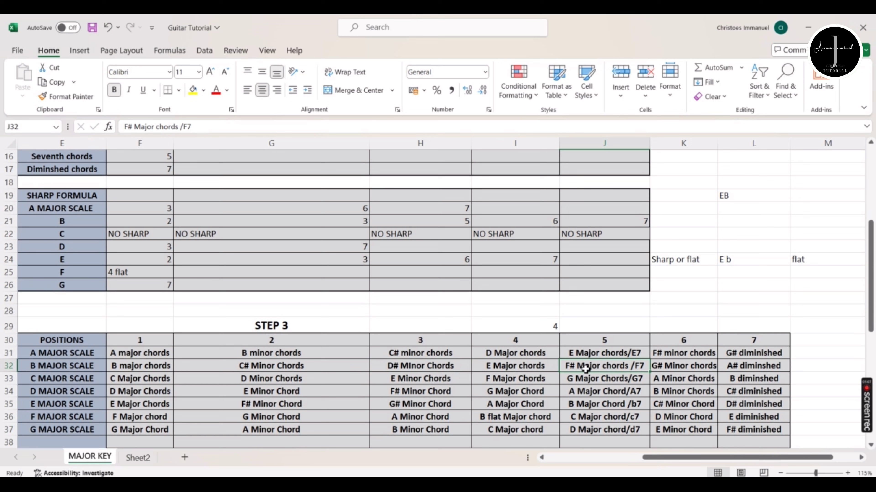
pyautogui.click(663, 368)
pyautogui.click(727, 369)
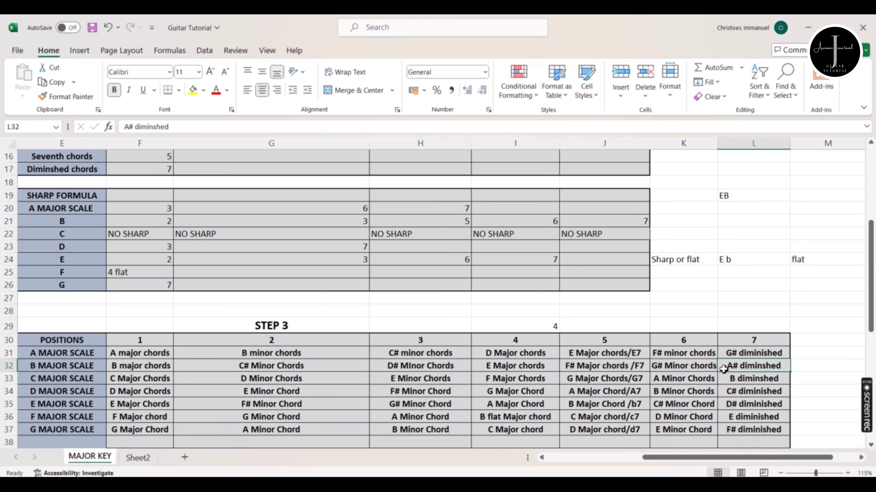
# Check the SHARP FORMULA table's C row, and compare its D row with the chords in Step 3's D MAJOR SCALE row.
pyautogui.click(128, 234)
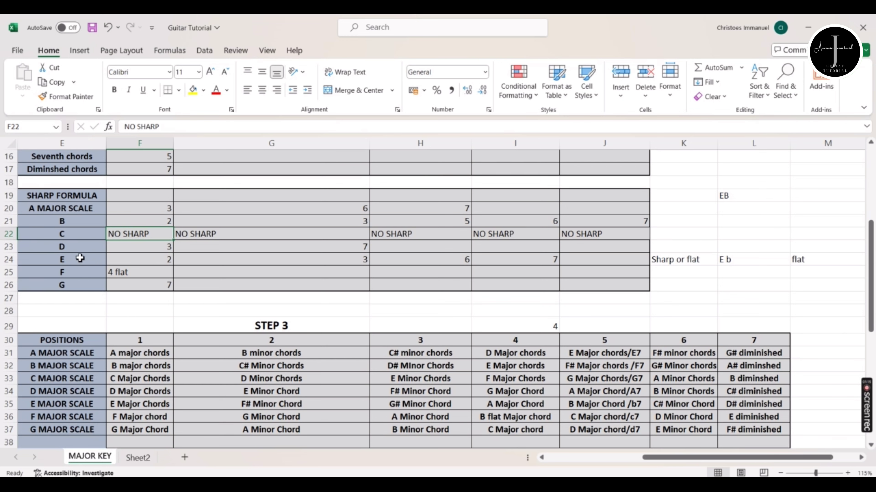
pyautogui.click(78, 248)
pyautogui.click(128, 248)
pyautogui.click(324, 247)
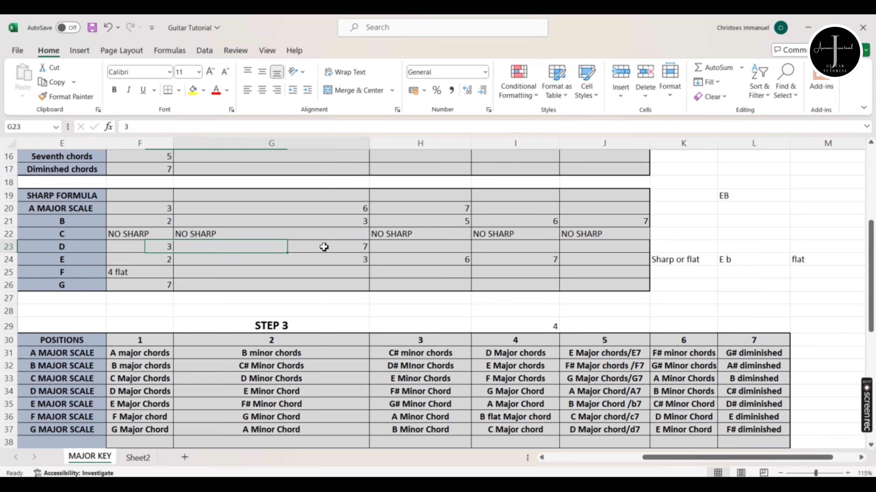
pyautogui.click(443, 395)
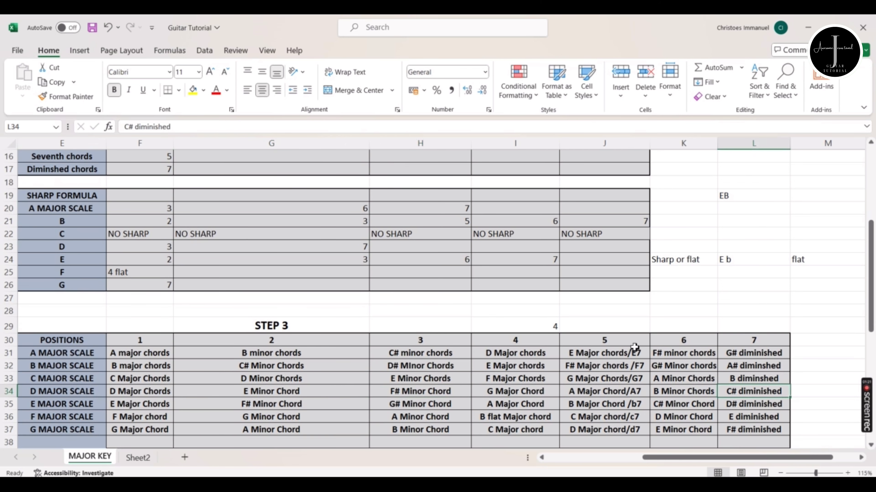
# Compare the SHARP FORMULA table's E row with the chords at positions 2, 3, 6 and 7 of Step 3's E MAJOR SCALE row.
pyautogui.moveTo(36, 261); pyautogui.dragTo(64, 265)
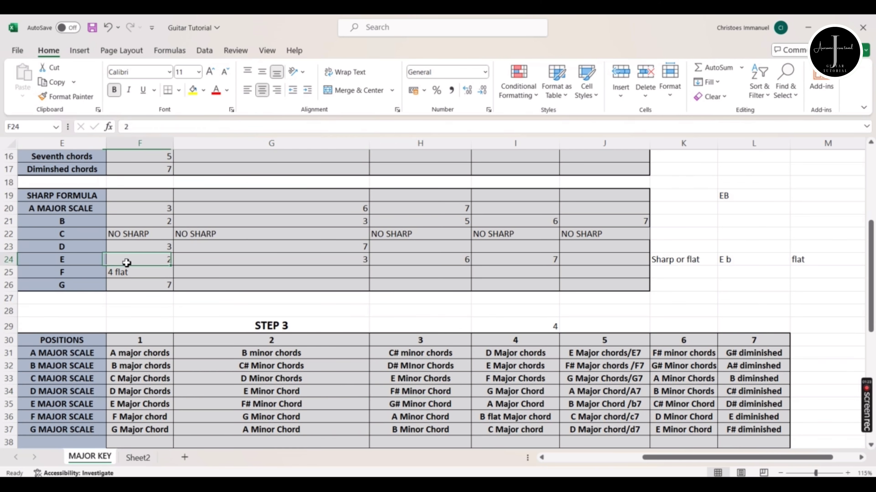
pyautogui.click(318, 262)
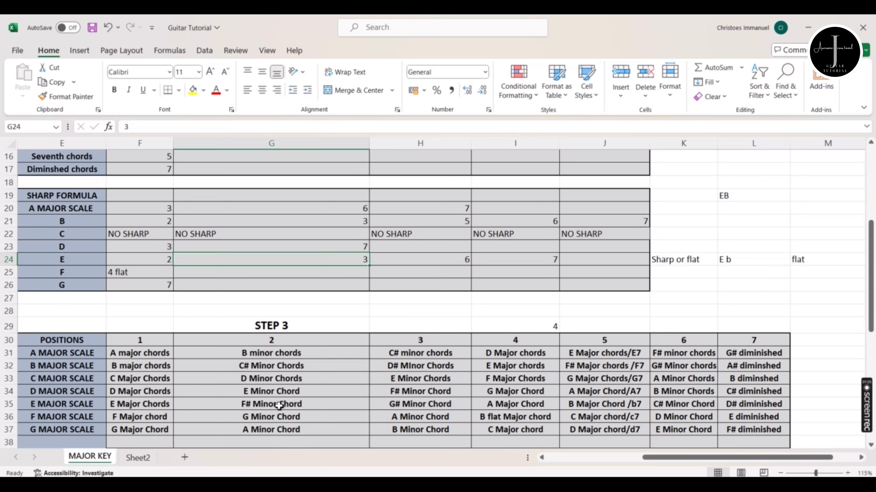
pyautogui.click(293, 407)
pyautogui.click(448, 409)
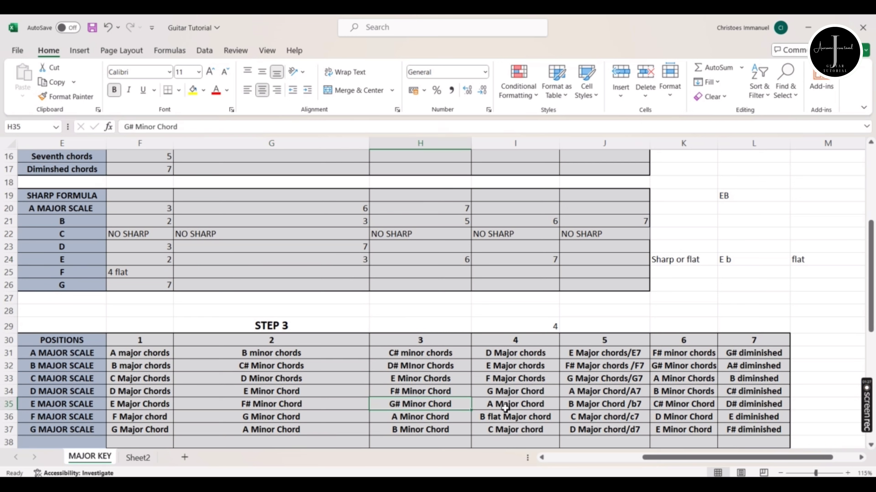
pyautogui.click(657, 408)
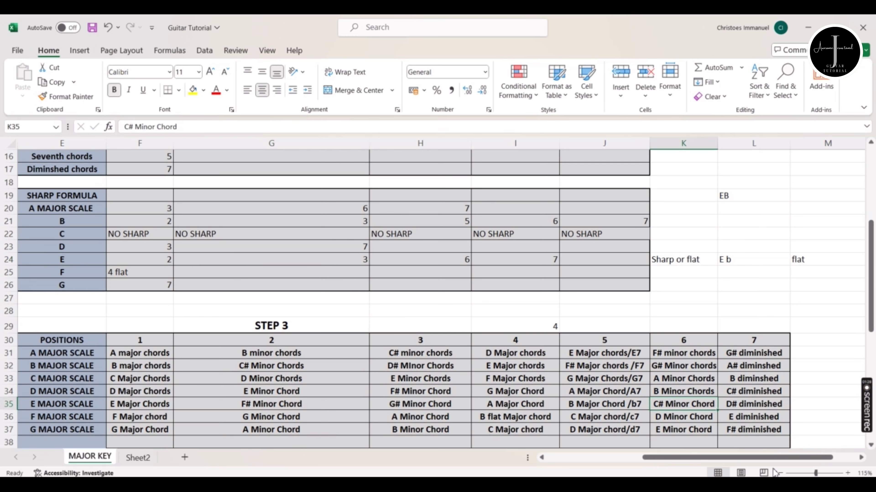
pyautogui.click(761, 409)
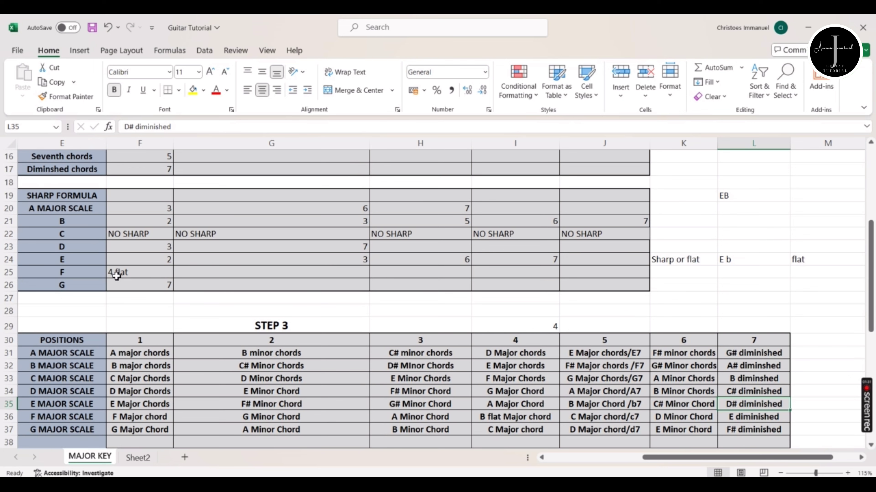
# Compare the SHARP FORMULA table's F row with F MAJOR SCALE's position 4 chord, and check G MAJOR SCALE's position 7 chord in Step 3.
pyautogui.click(137, 274)
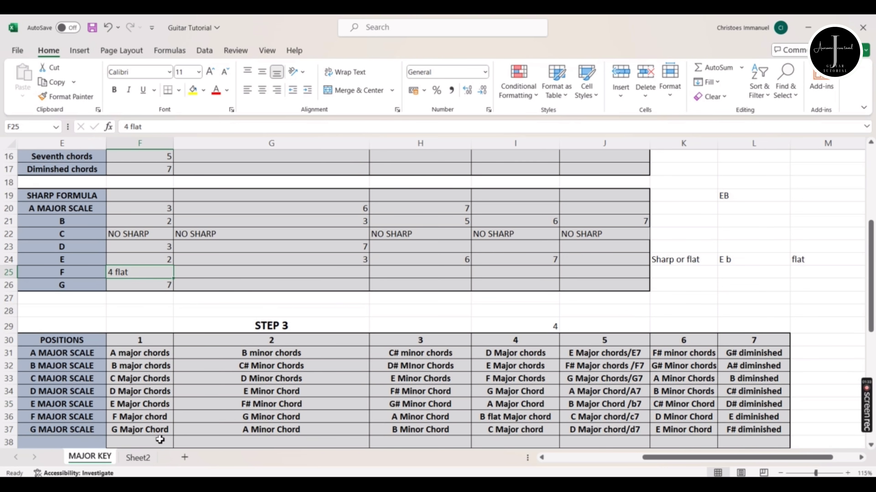
pyautogui.scroll(-2, 391, 283)
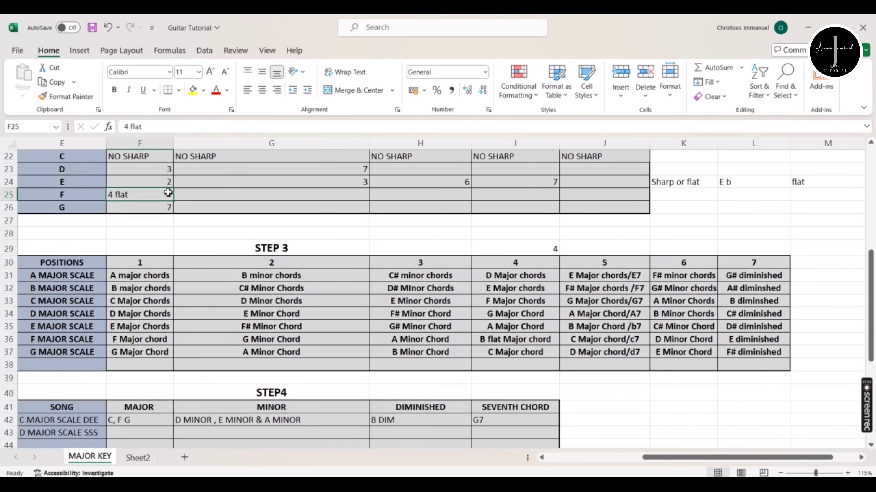
pyautogui.click(532, 340)
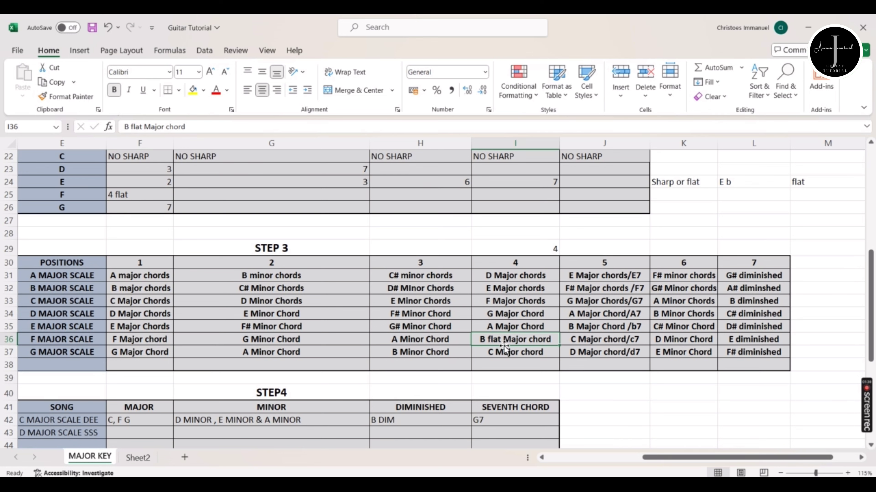
pyautogui.doubleClick(485, 341)
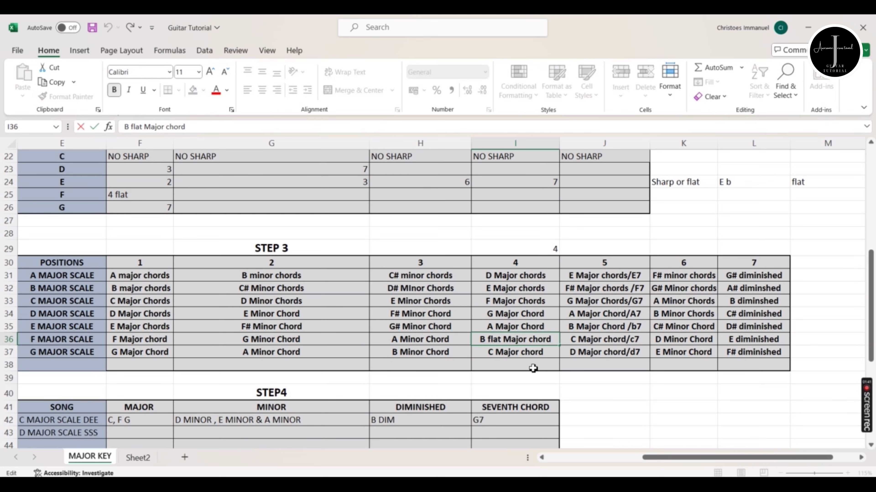
pyautogui.click(448, 349)
pyautogui.click(499, 341)
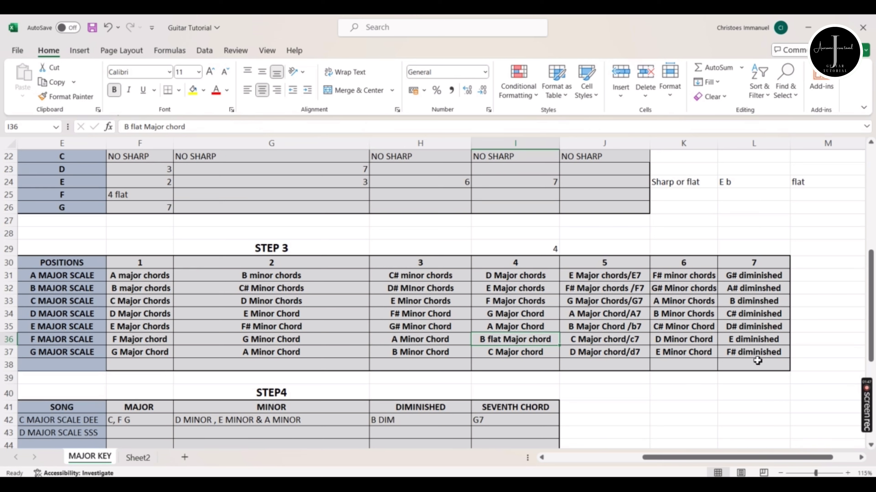
pyautogui.click(753, 354)
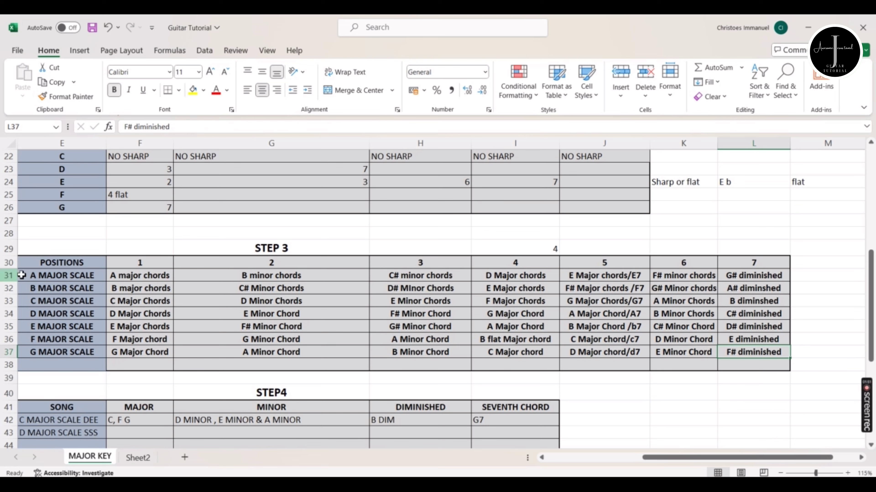
# Review the whole Step 3 chord table and its scale names from A MAJOR SCALE to D MAJOR SCALE.
pyautogui.moveTo(43, 262); pyautogui.dragTo(785, 366)
pyautogui.click(801, 328)
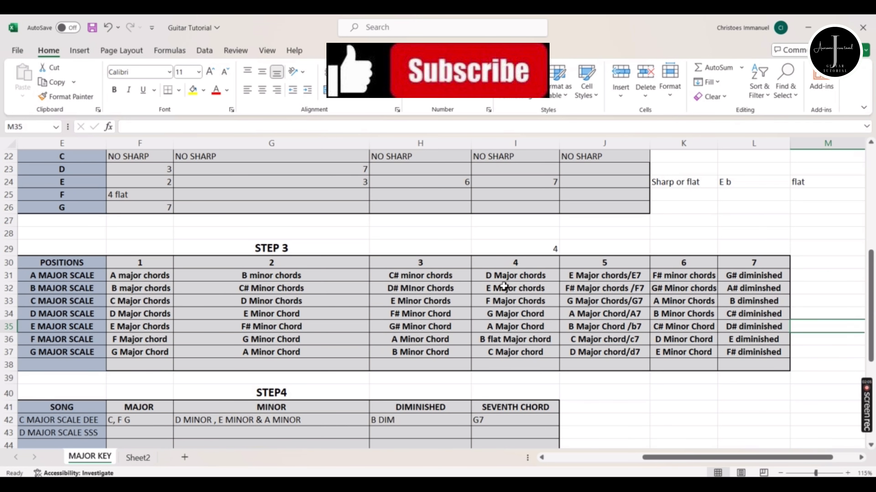
pyautogui.click(93, 288)
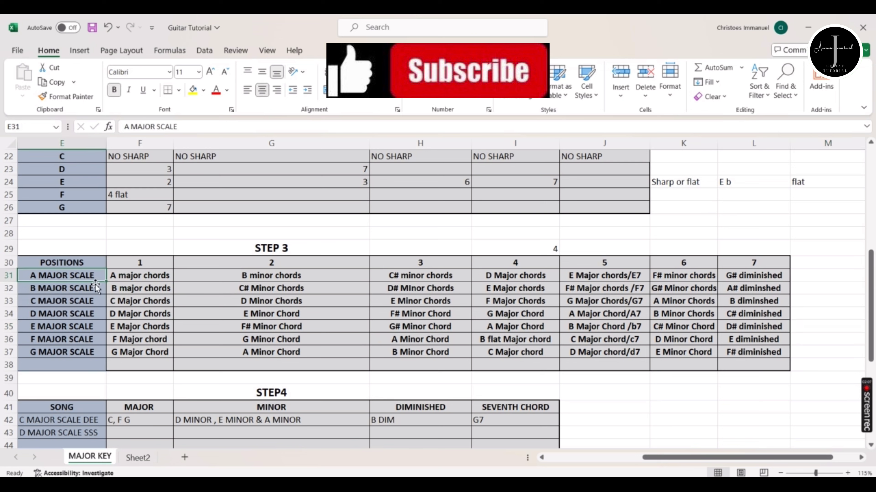
pyautogui.click(93, 304)
pyautogui.click(97, 317)
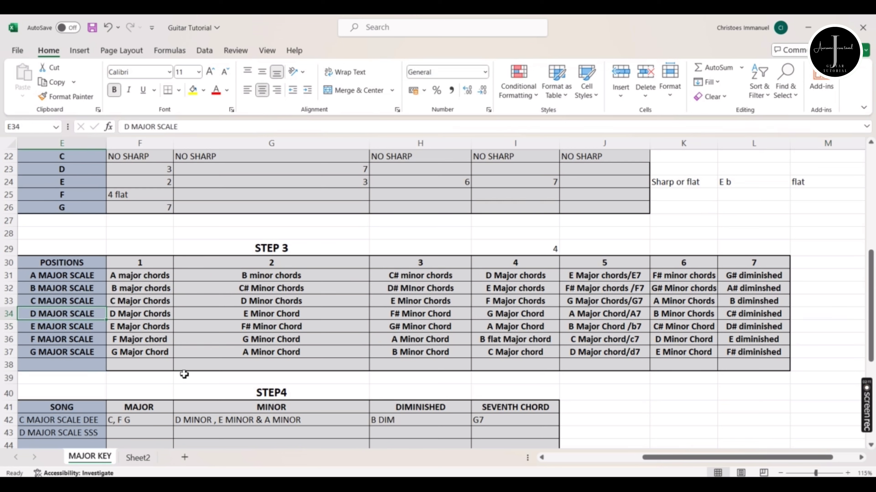
pyautogui.scroll(2, 184, 374)
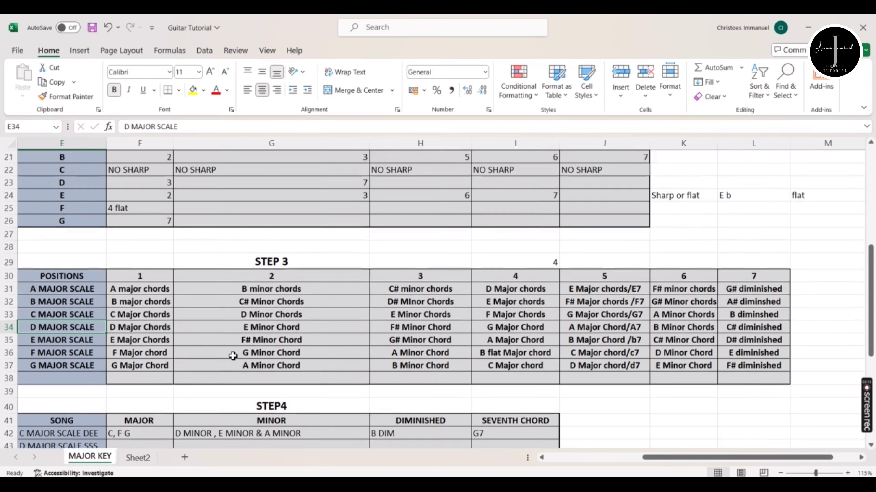
pyautogui.scroll(-1, 227, 380)
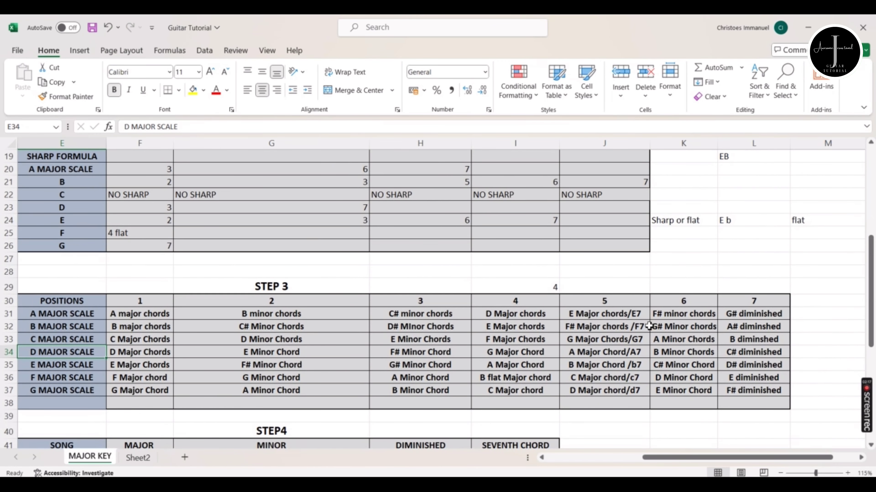
# Review the Step 2 FORMULA and SHARP FORMULA tables that the Step 3 chords are based on.
pyautogui.scroll(3, 649, 326)
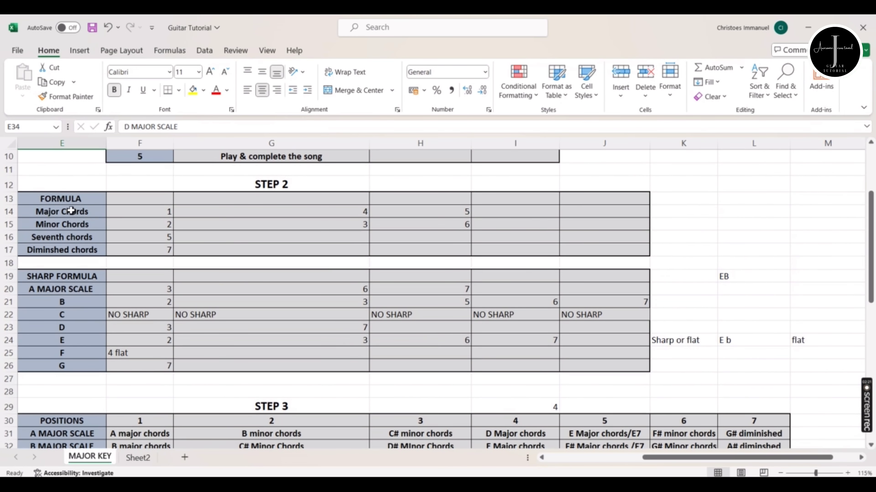
pyautogui.moveTo(72, 212); pyautogui.dragTo(89, 365)
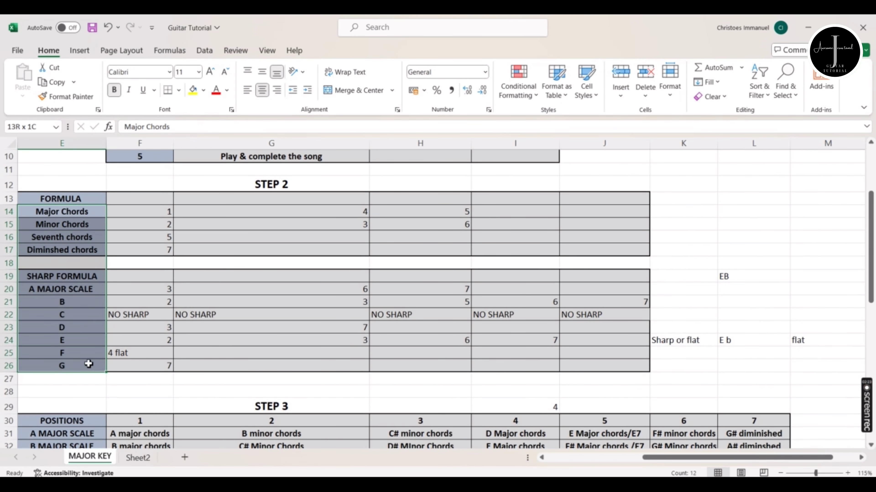
pyautogui.click(82, 225)
pyautogui.scroll(-1, 200, 250)
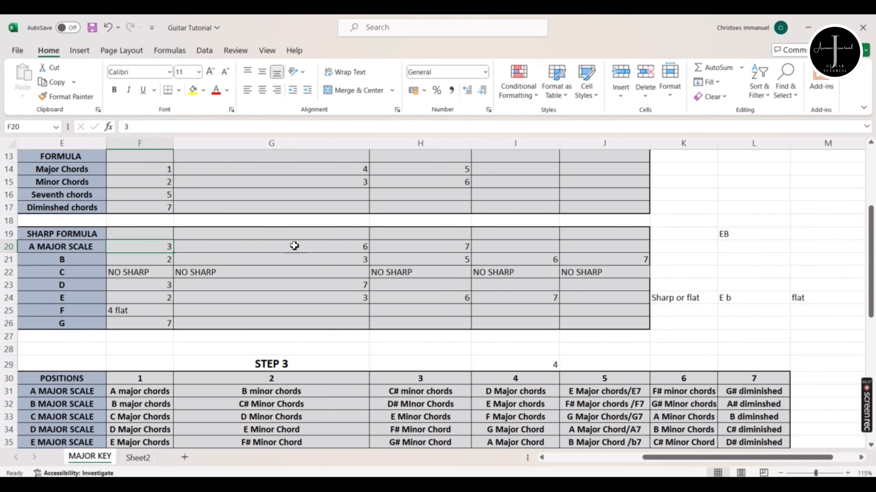
pyautogui.click(422, 259)
pyautogui.scroll(-2, 422, 259)
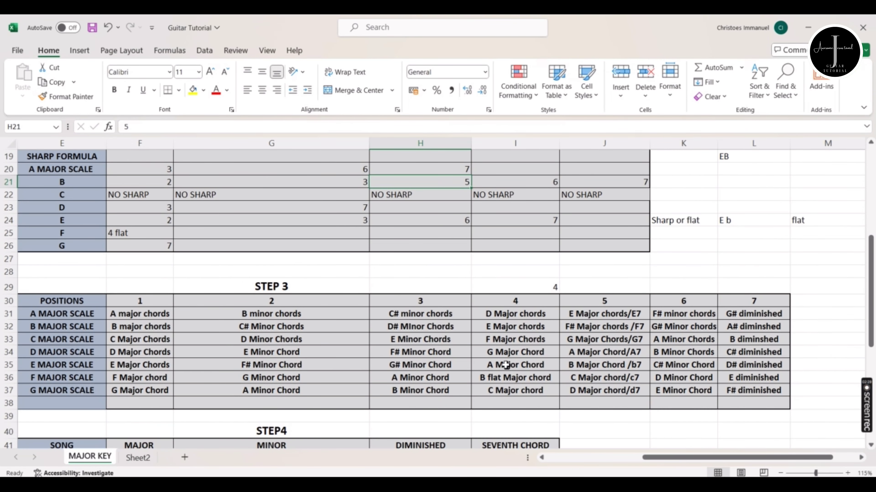
# Examine the Step 4 song table with its MAJOR, MINOR, DIMINISHED and SEVENTH CHORD columns.
pyautogui.scroll(-2, 619, 369)
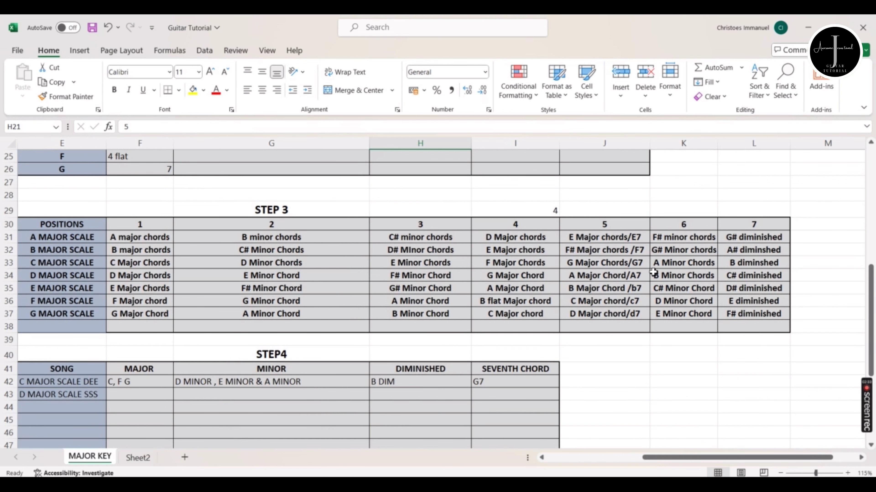
pyautogui.scroll(-2, 624, 274)
pyautogui.click(31, 291)
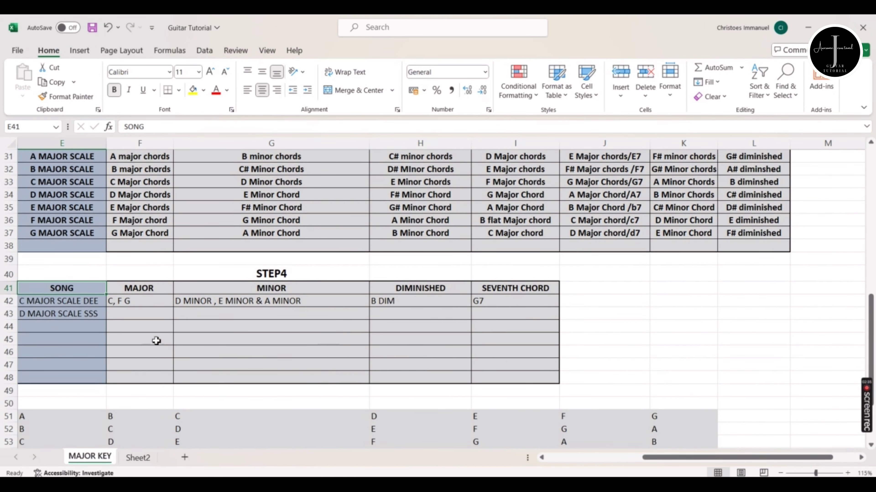
pyautogui.moveTo(754, 460); pyautogui.dragTo(730, 460)
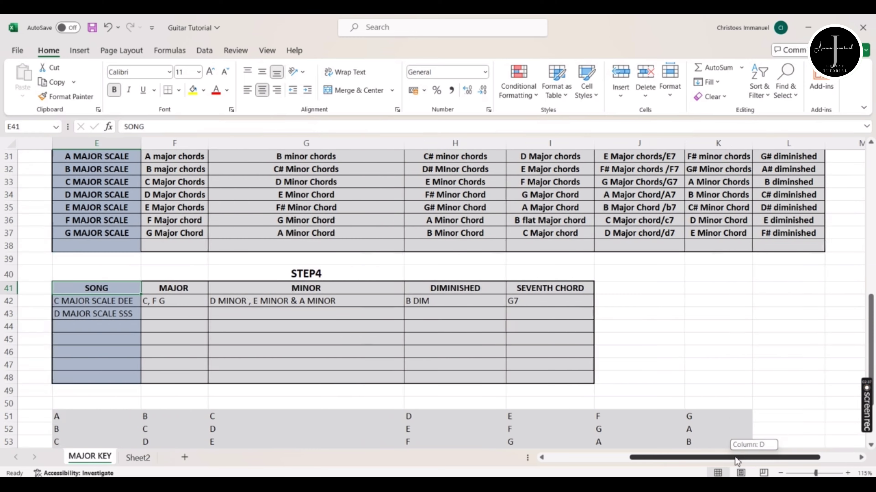
pyautogui.moveTo(147, 291); pyautogui.dragTo(615, 377)
pyautogui.click(672, 336)
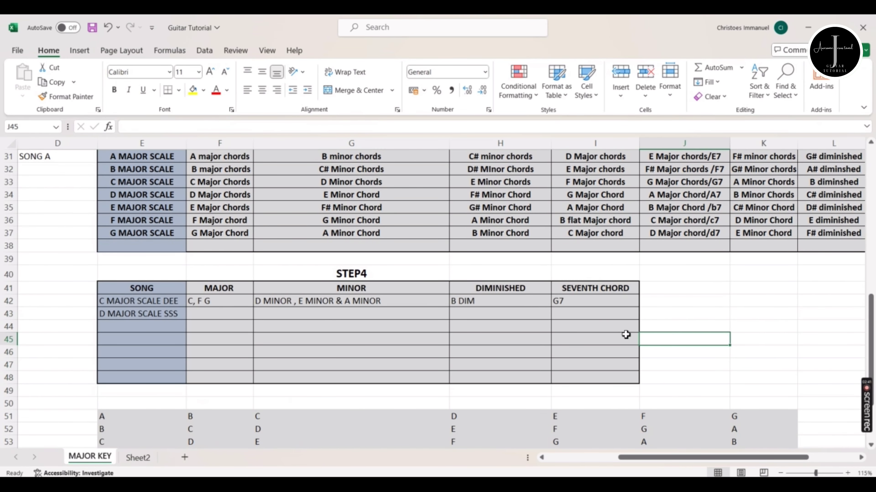
pyautogui.click(582, 316)
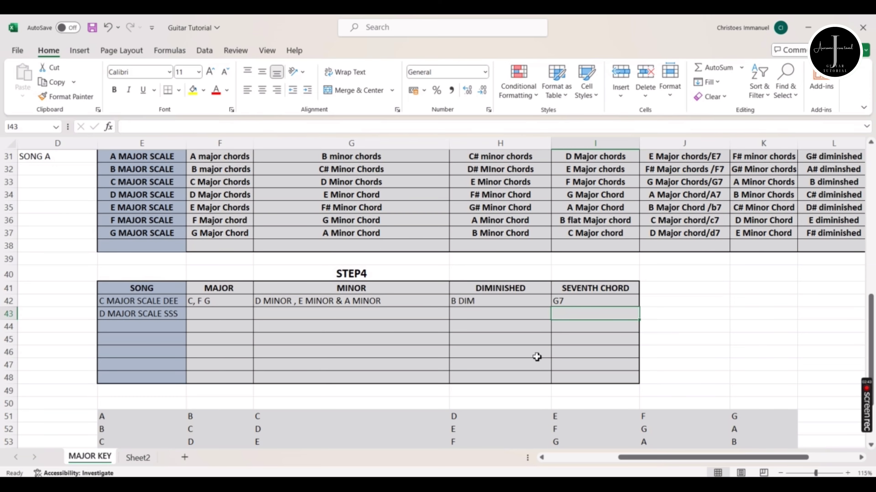
# Look back over the Step 3 chords and return to the Step 1 conditions at the start of the worksheet.
pyautogui.scroll(3, 457, 339)
pyautogui.scroll(-2, 460, 341)
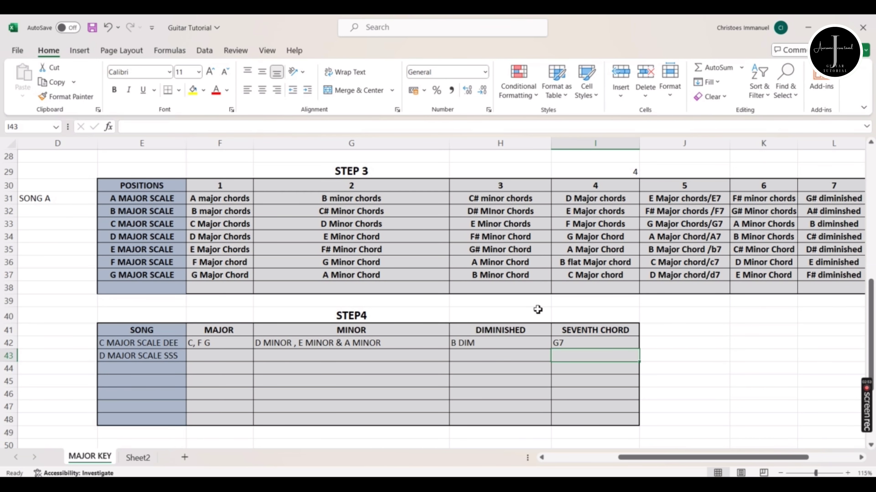
pyautogui.scroll(9, 538, 310)
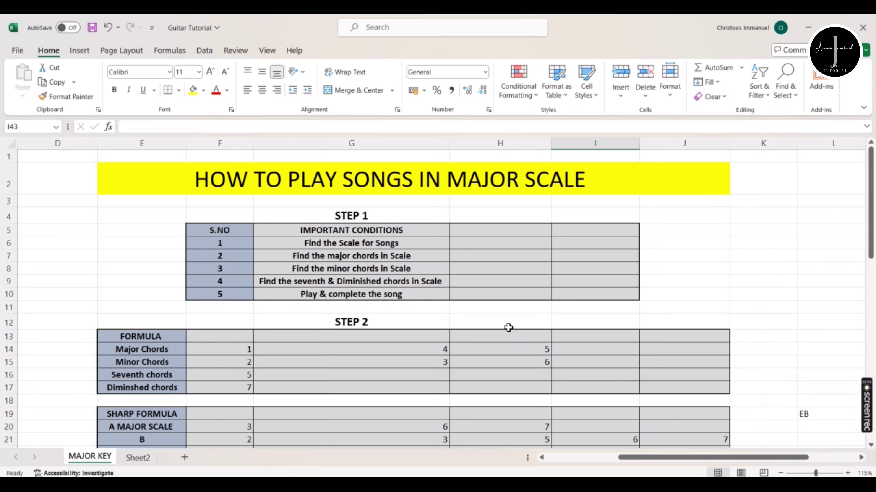